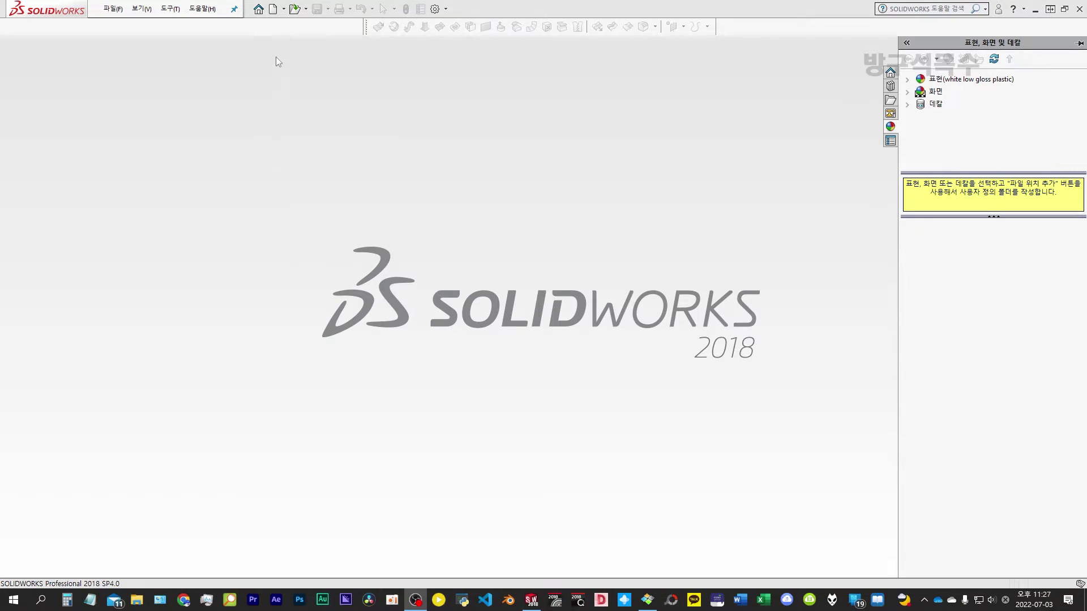
Start a new part and sketch a pentagon with its top vertex vertically above the origin
left_click(272, 8)
left_click(447, 437)
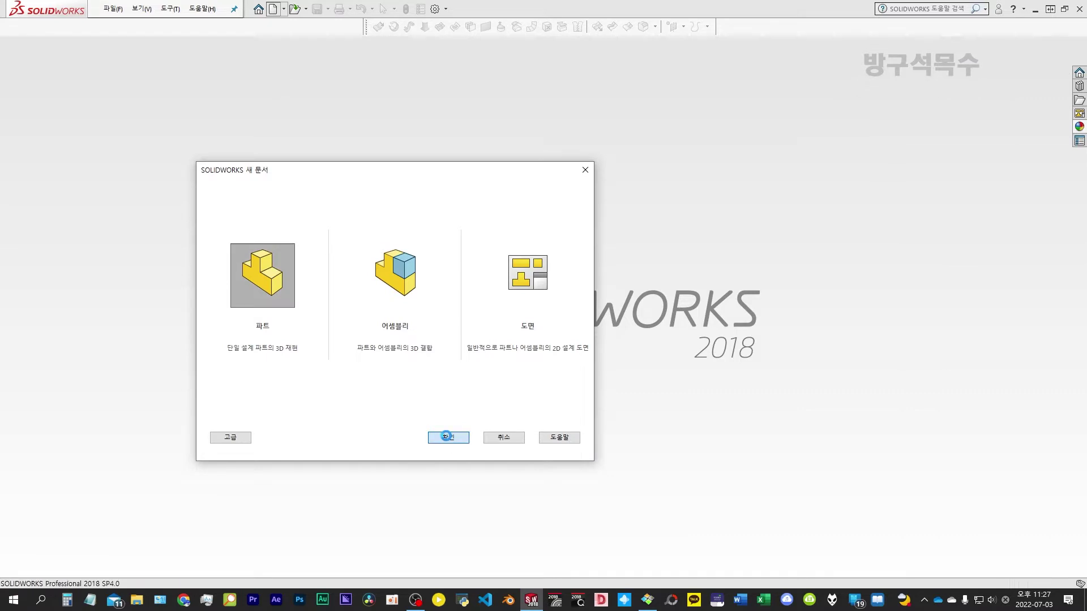
left_click(185, 27)
left_click(117, 170)
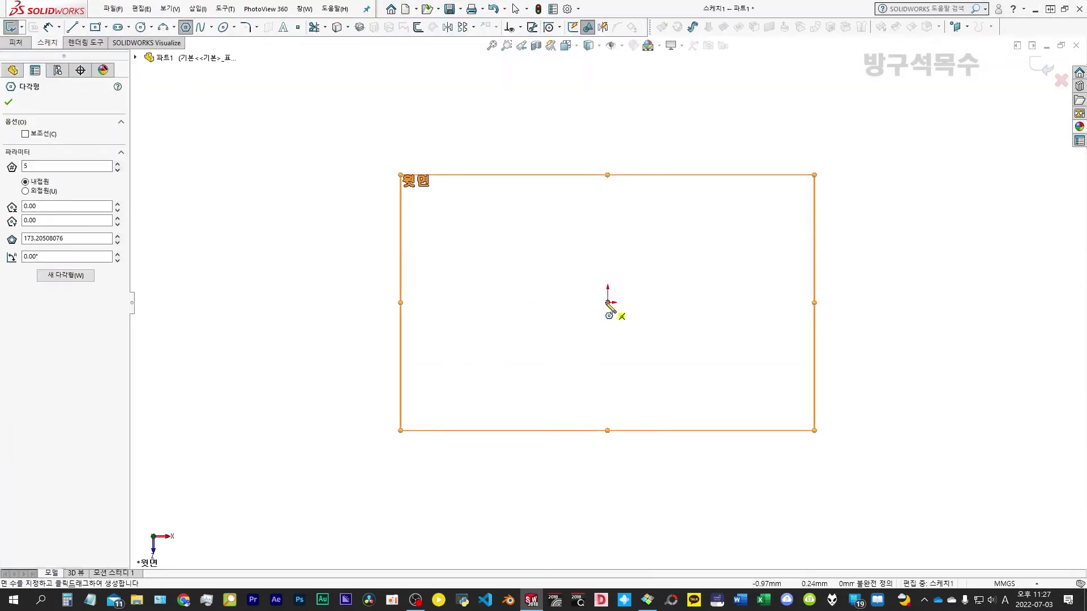
left_click_drag(608, 303, 607, 187)
key("Escape")
left_click(607, 188)
left_click(608, 304, "ctrl")
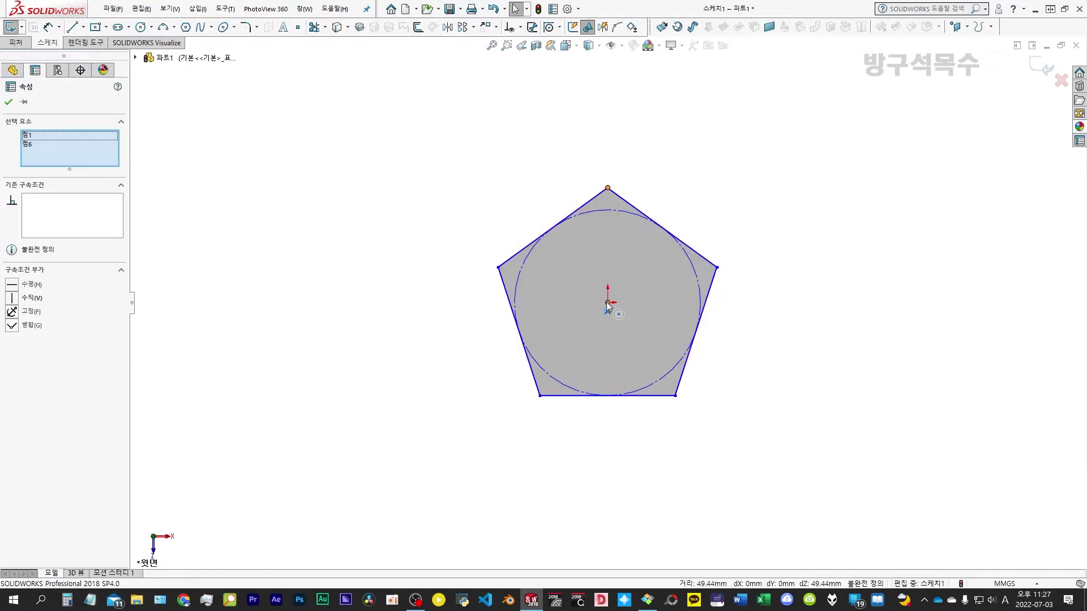
left_click(658, 188)
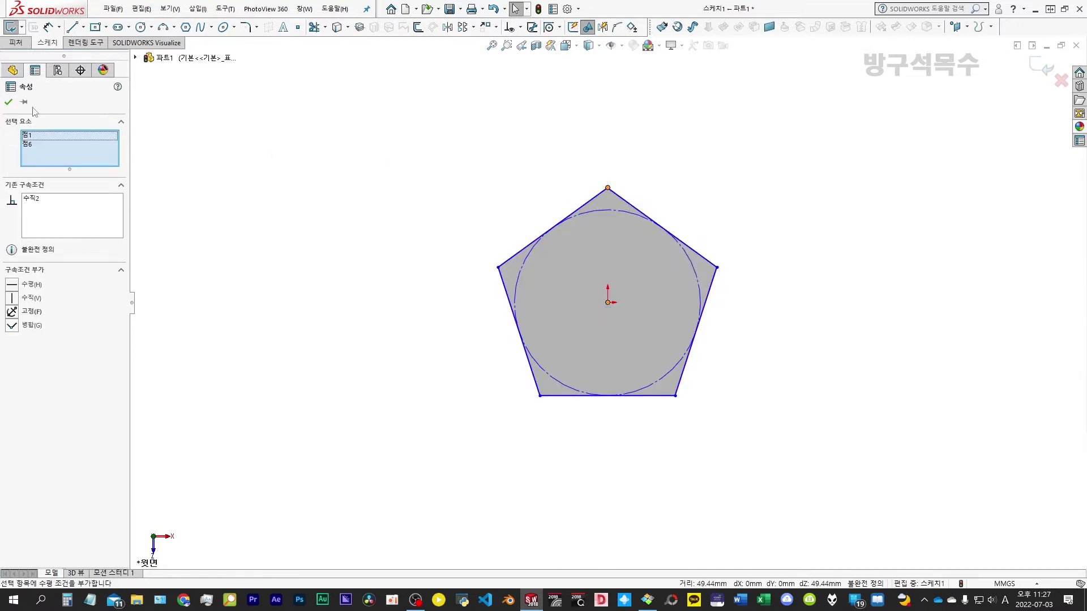
Dimension a pentagon side to 49 mm and turn the sketch into a planar surface
left_click(8, 102)
key("d")
left_click(519, 256)
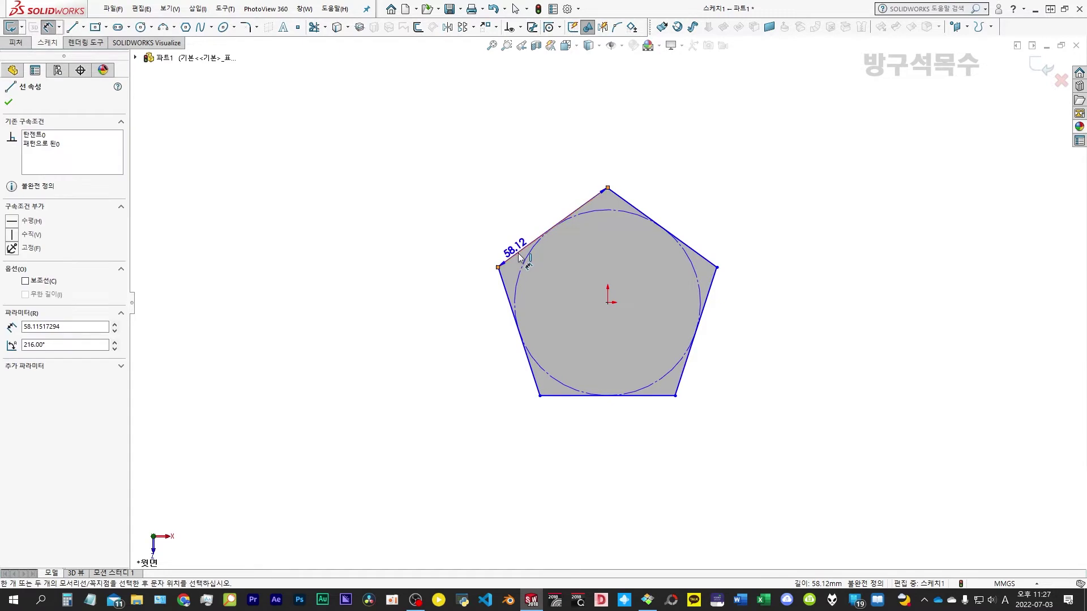
left_click(520, 204)
type("49")
key("Return")
left_click(769, 27)
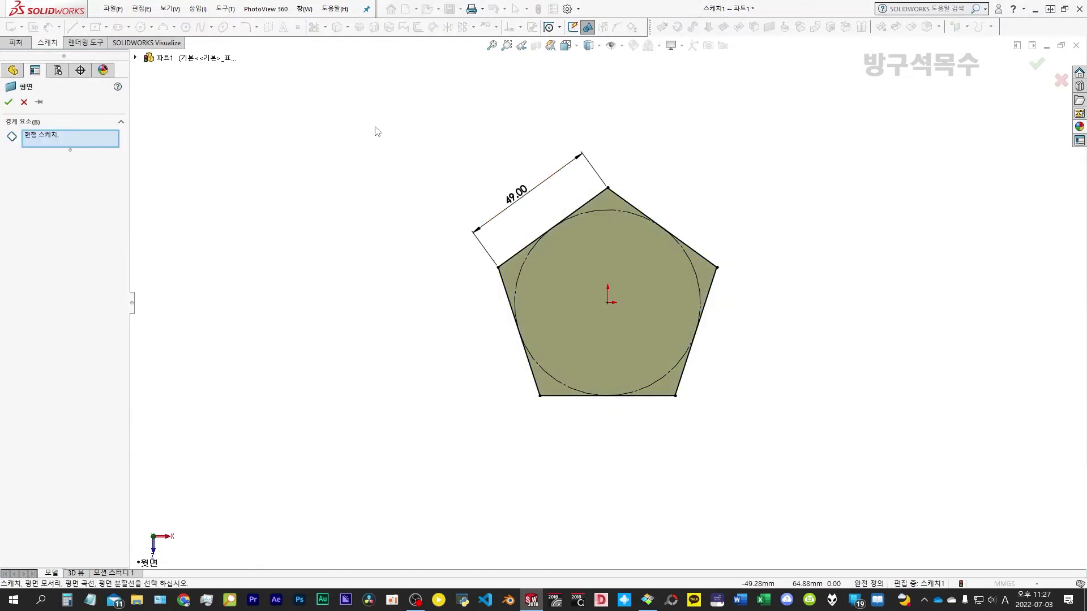
left_click(9, 102)
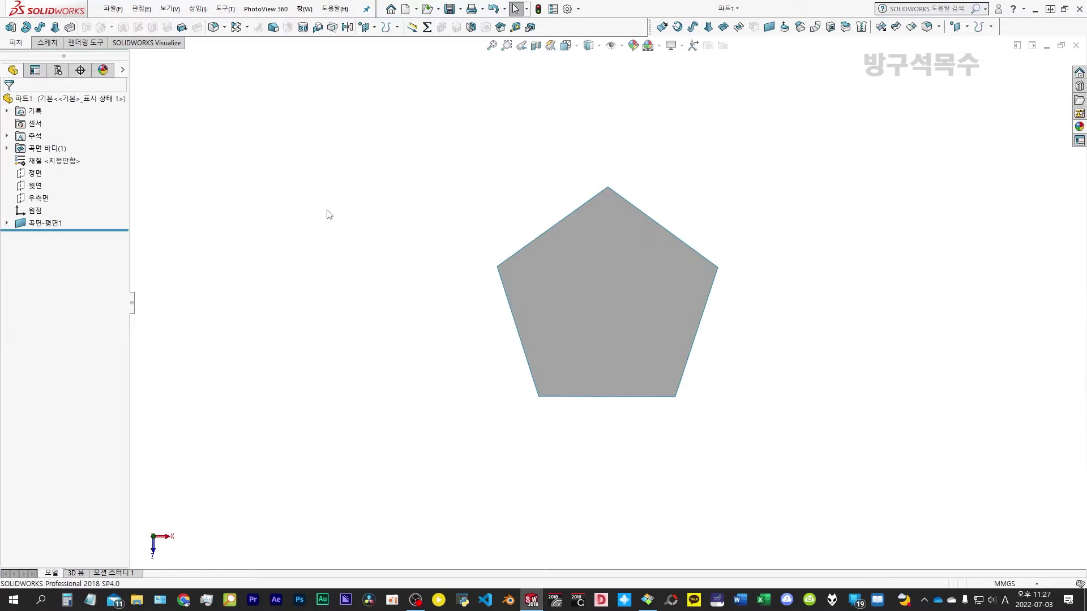
Sketch a vertical line on the Front Plane running down from the origin
left_click(35, 172)
left_click(85, 164)
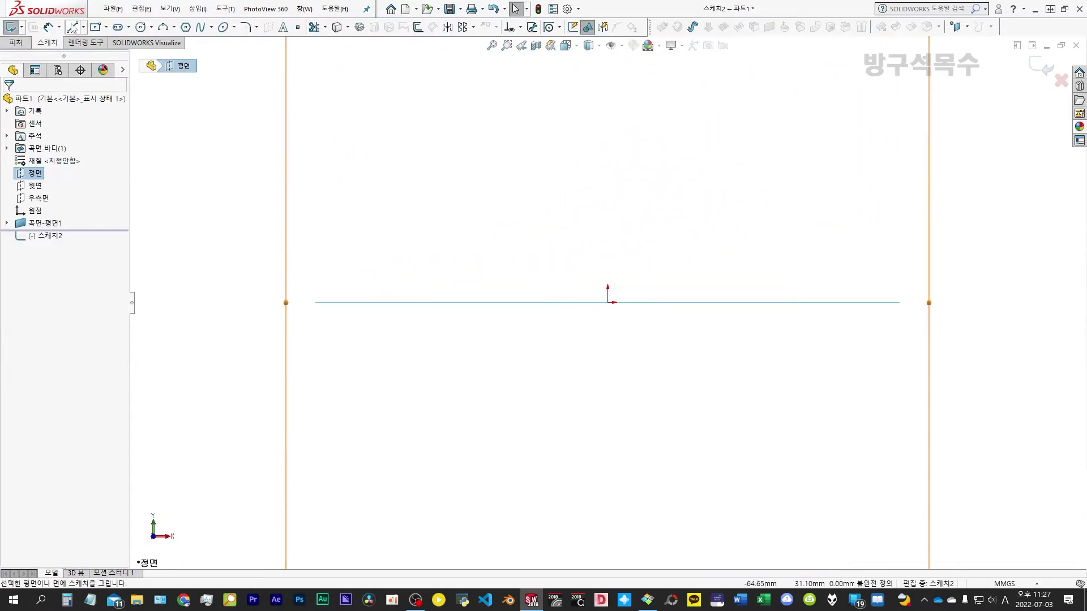
left_click(72, 29)
left_click(608, 303)
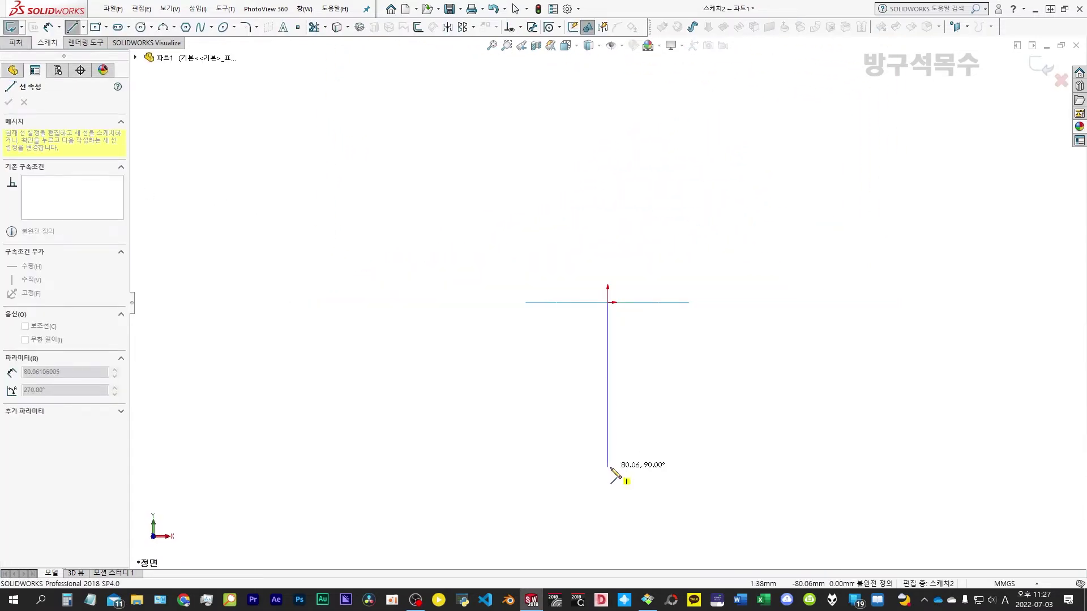
left_click(608, 467)
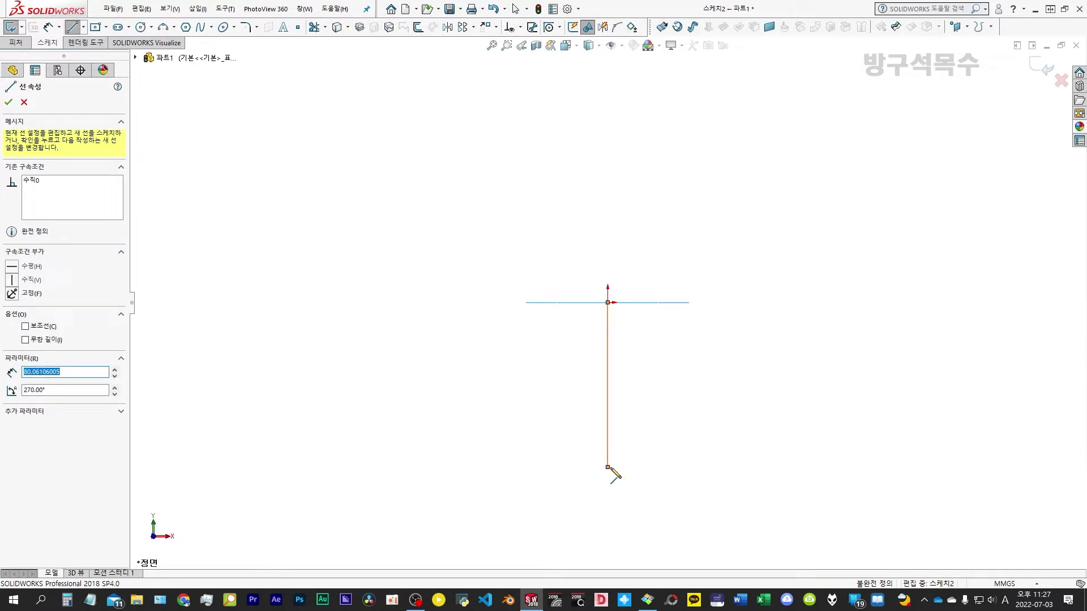
key("Escape")
key("ctrl+b")
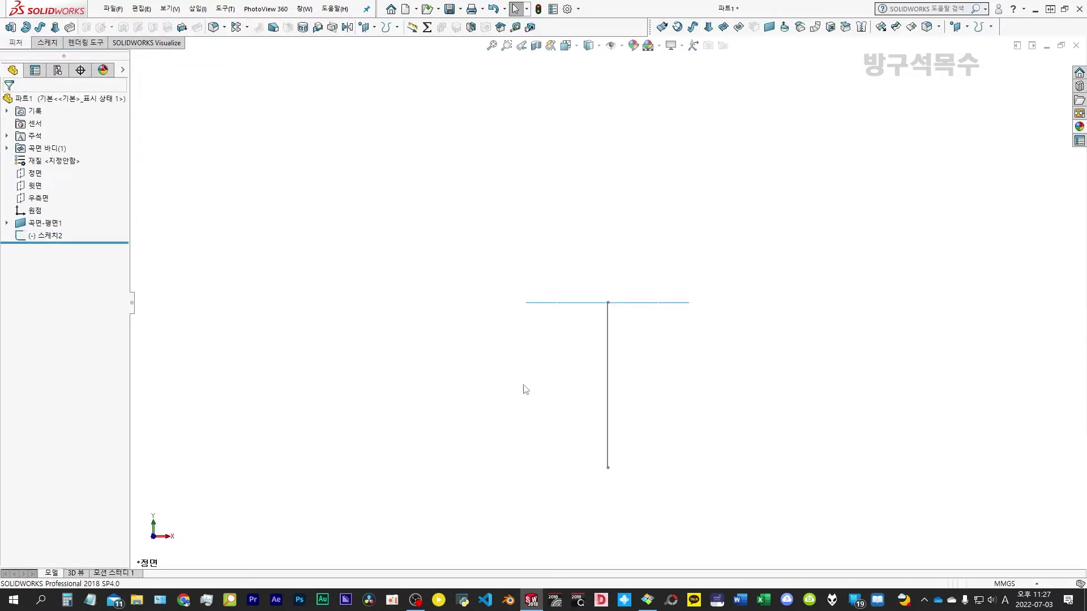
Save the pentagon part as 파트1
left_click(449, 9)
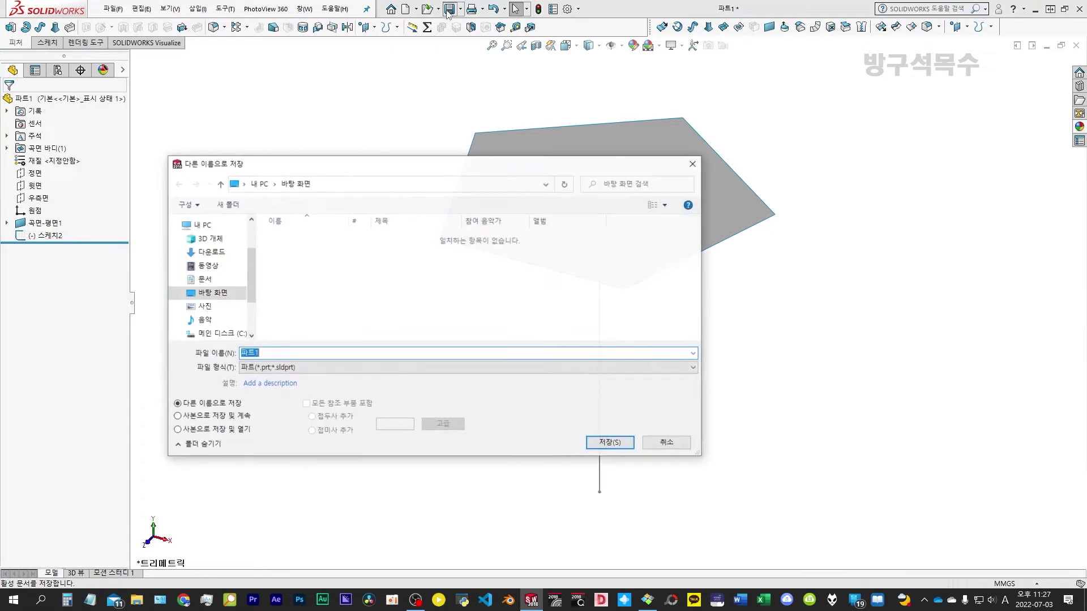
left_click(598, 446)
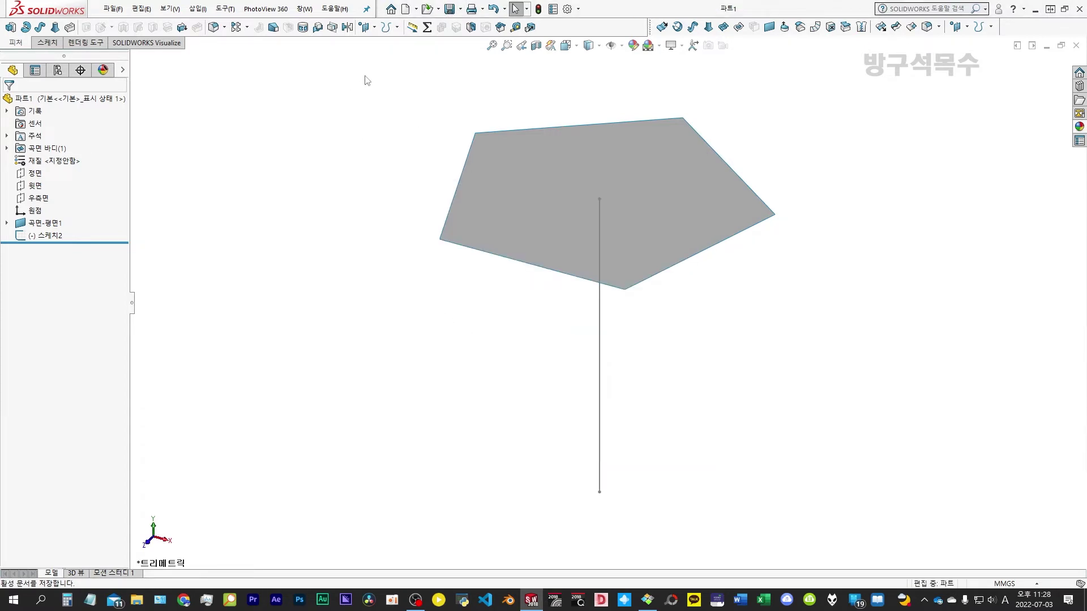
left_click(405, 9)
Create a new part and sketch a hexagon at the origin with its top vertex vertically above it
left_click(447, 438)
left_click(35, 173)
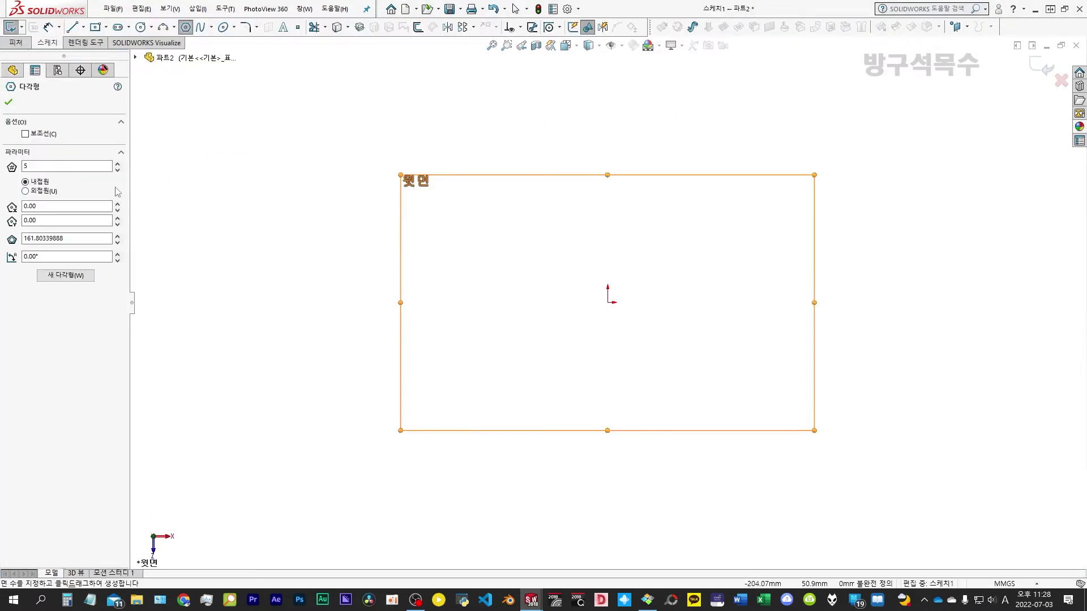
left_click(117, 163)
left_click(607, 303)
left_click(602, 207)
key("Escape")
left_click(602, 207)
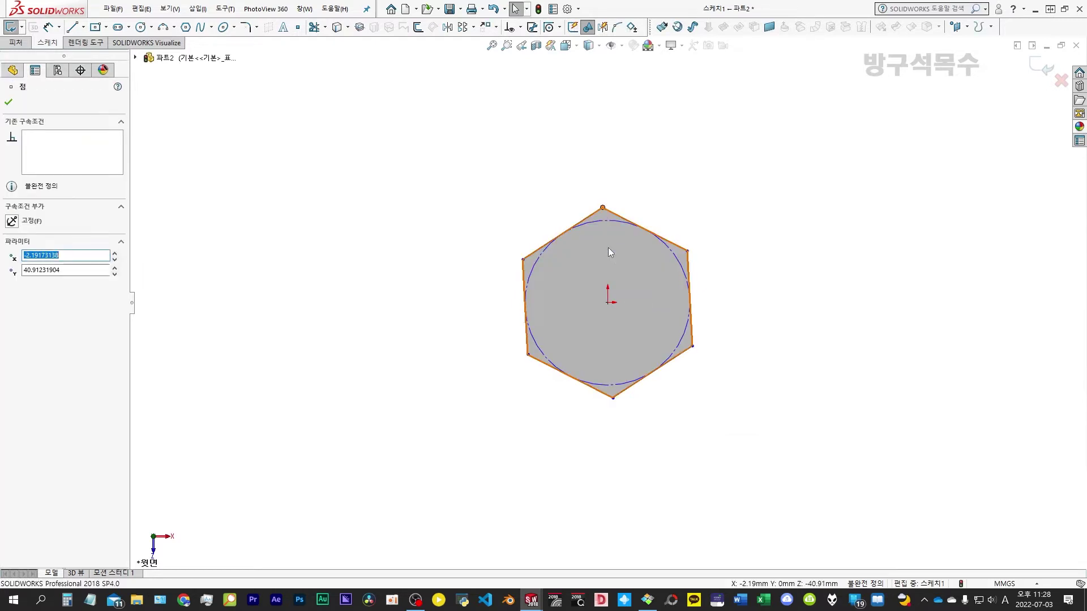
left_click(608, 302, "ctrl")
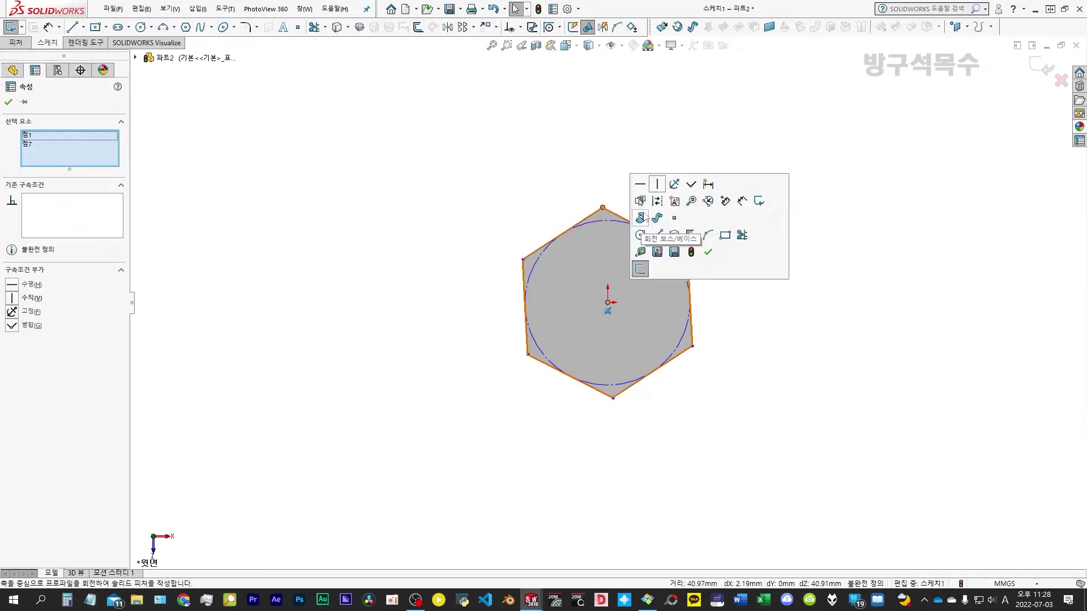
left_click(654, 183)
Dimension a hexagon side to 49 mm and make the sketch a planar surface
left_click(9, 101)
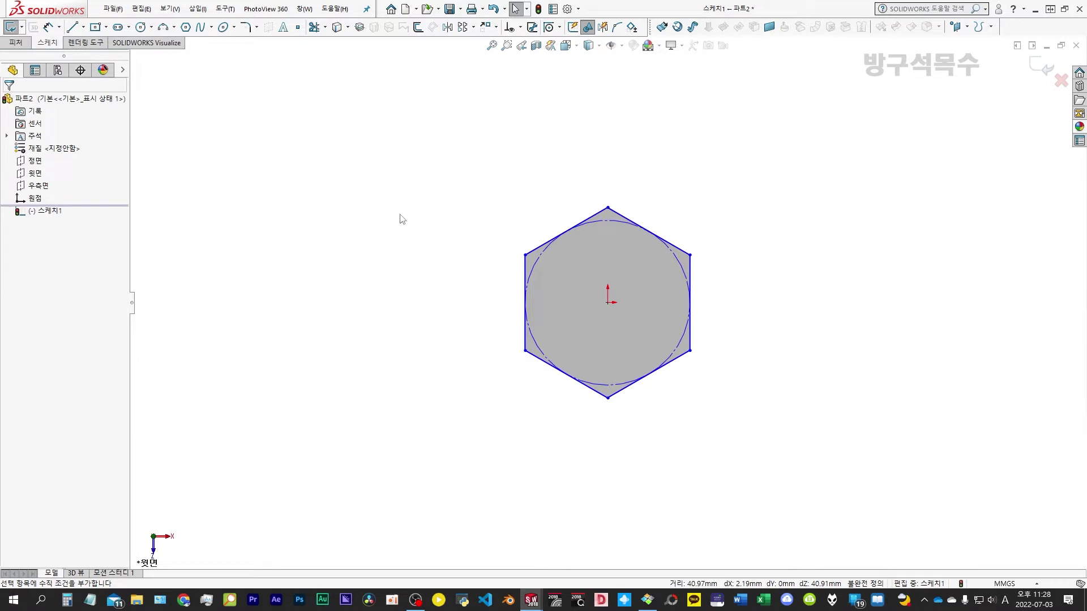
key("d")
left_click(565, 232)
left_click(543, 215)
type("49")
key("Return")
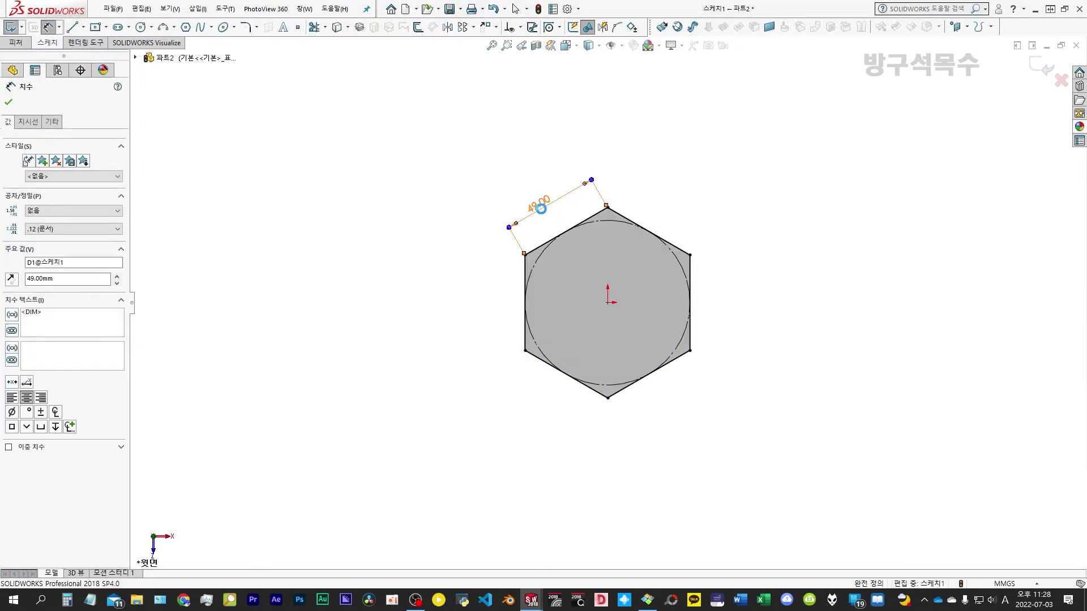
left_click(10, 26)
left_click(60, 175)
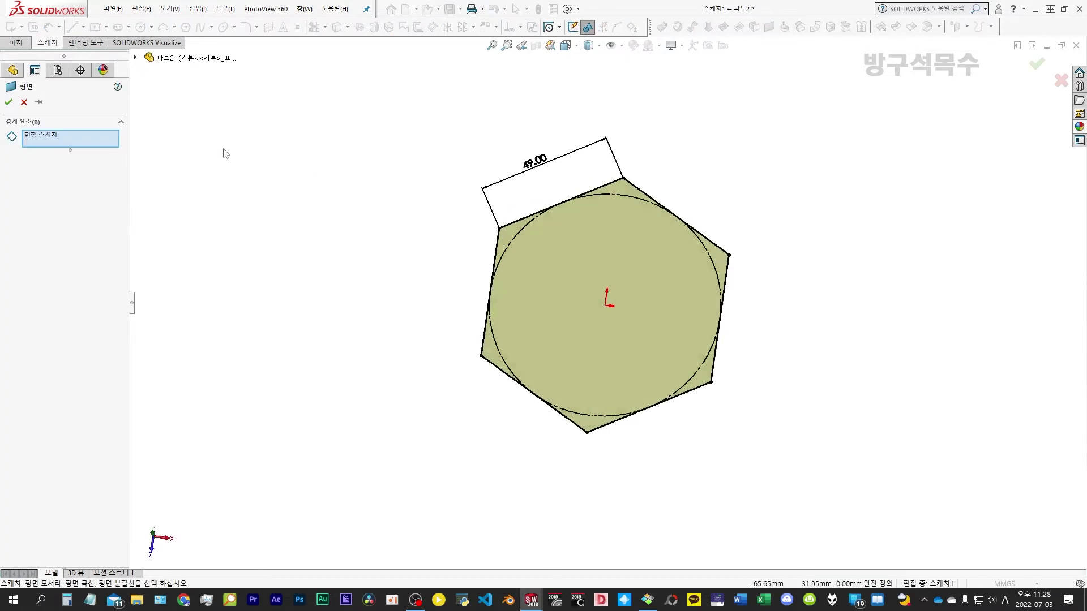
left_click(9, 102)
left_click(35, 172)
left_click(10, 27)
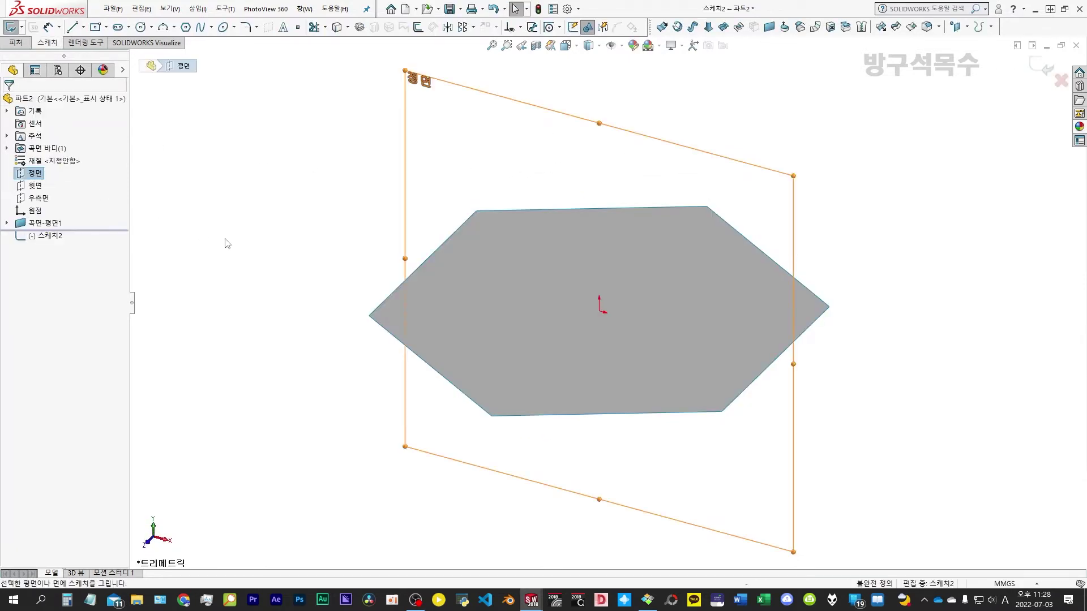
Draw a vertical line down from the origin in the Front Plane sketch
key("l")
left_click(607, 302)
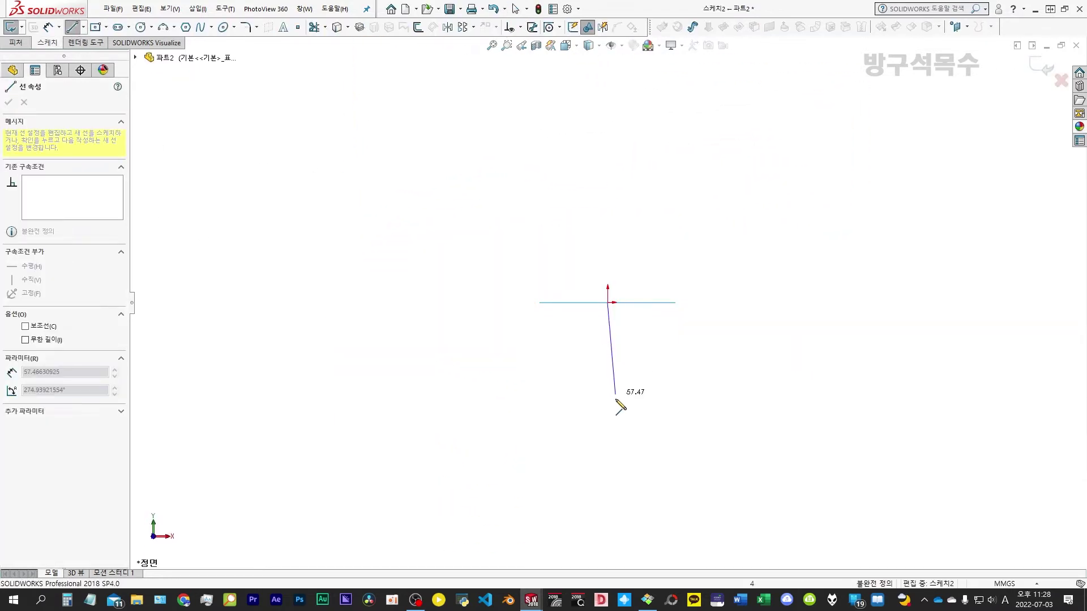
left_click(608, 466)
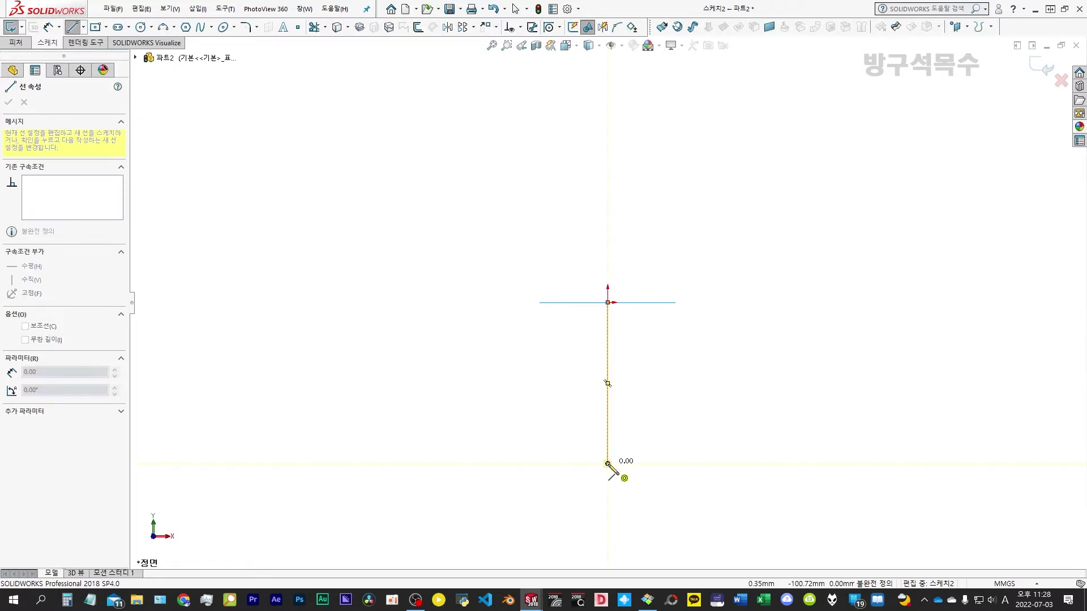
key("Escape")
key("ctrl+b")
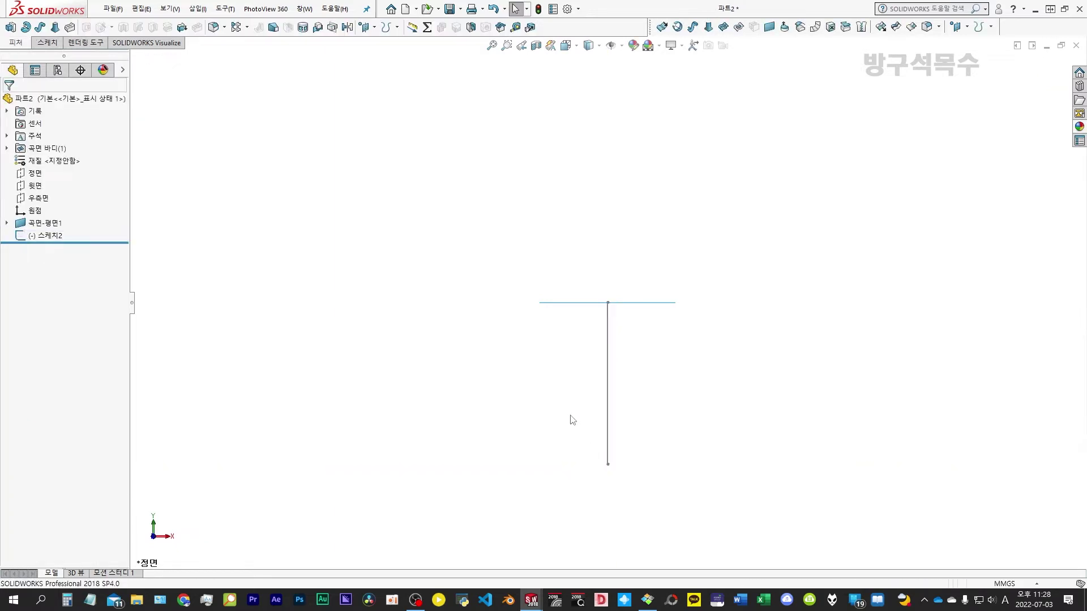
Save the hexagon part as 파트2
left_click(450, 10)
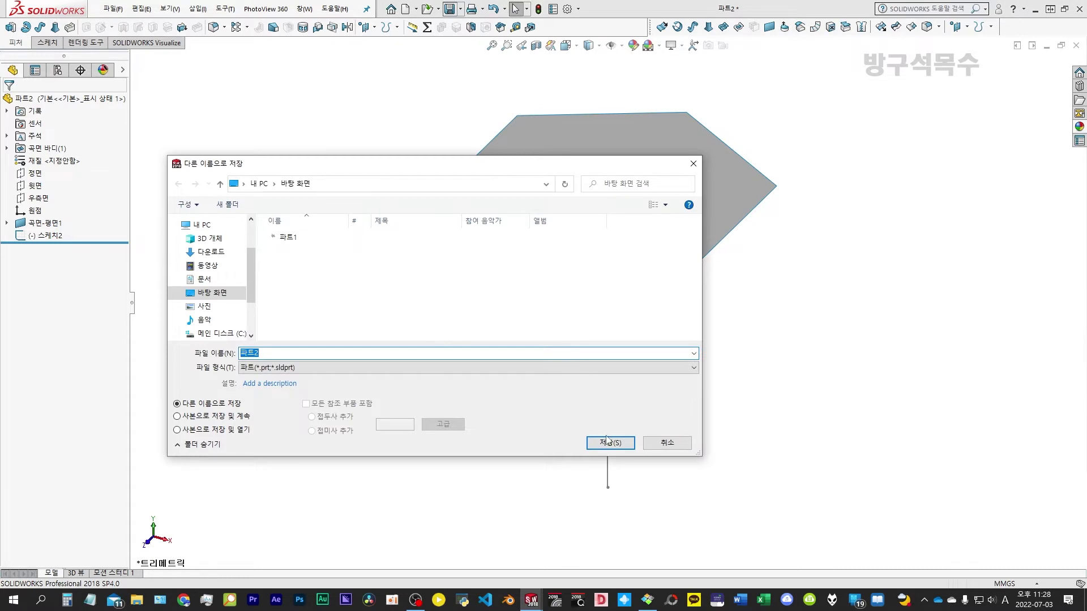
left_click(608, 442)
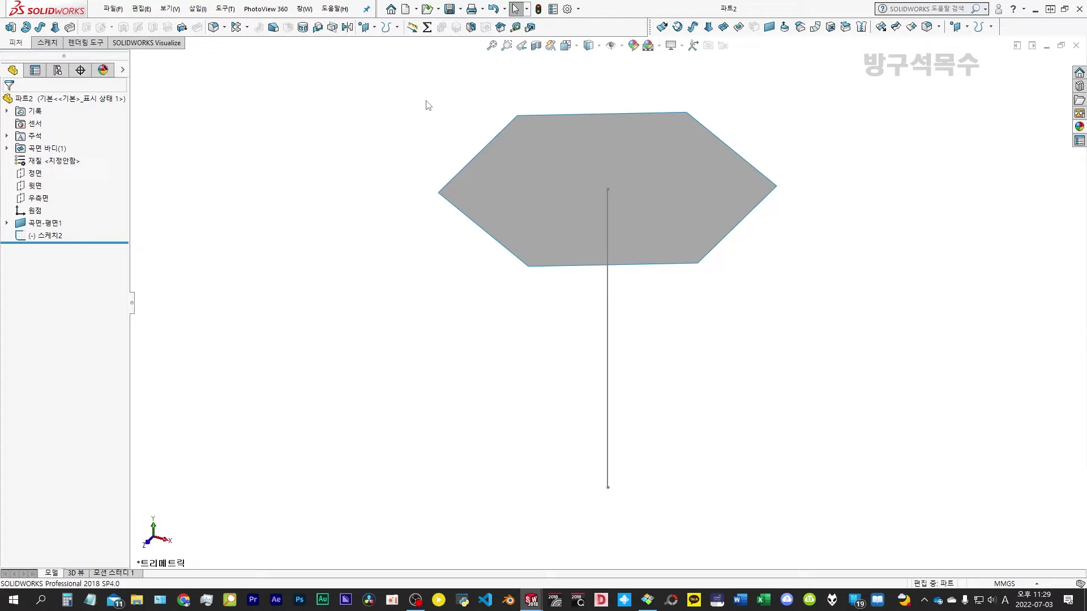
left_click(406, 9)
Create an assembly with 파트1 and two inserted copies of the hexagon part 파트2
left_click(383, 275)
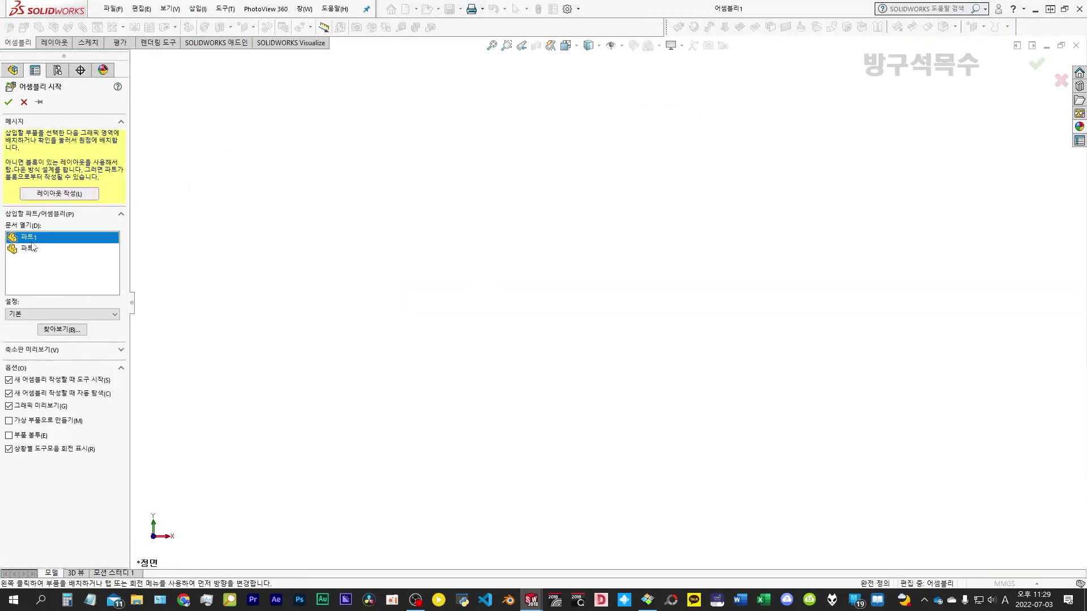
left_click(8, 102)
left_click(16, 26)
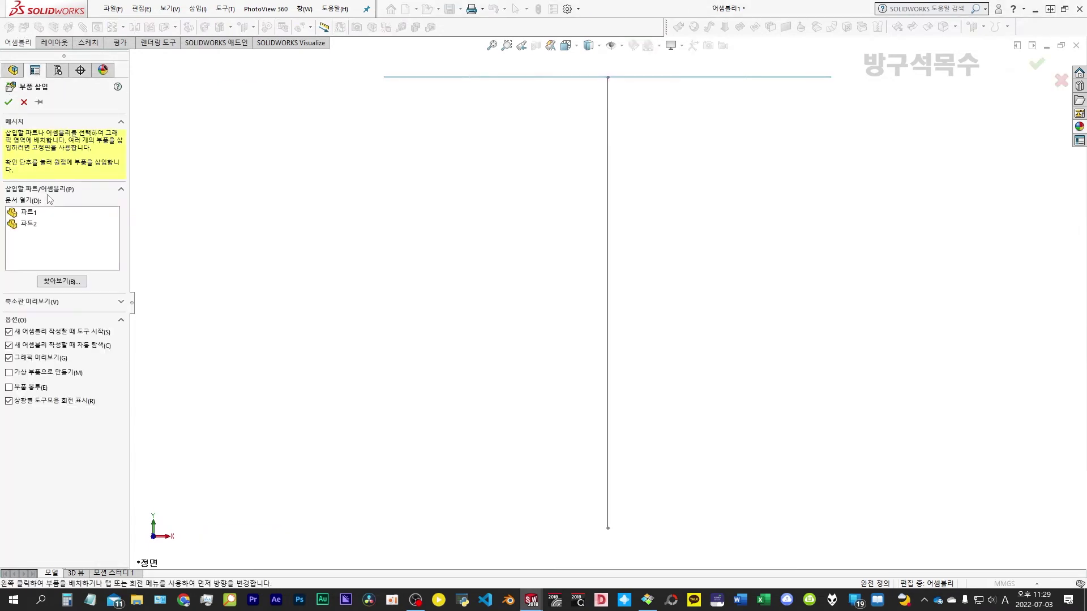
left_click(36, 227)
left_click(380, 396)
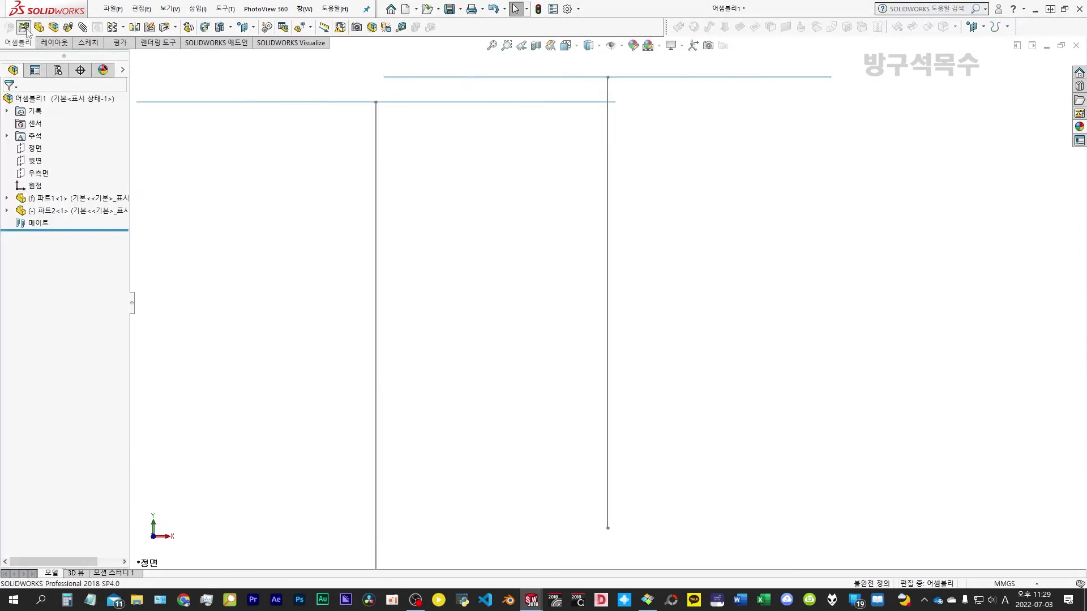
left_click(16, 26)
left_click(31, 224)
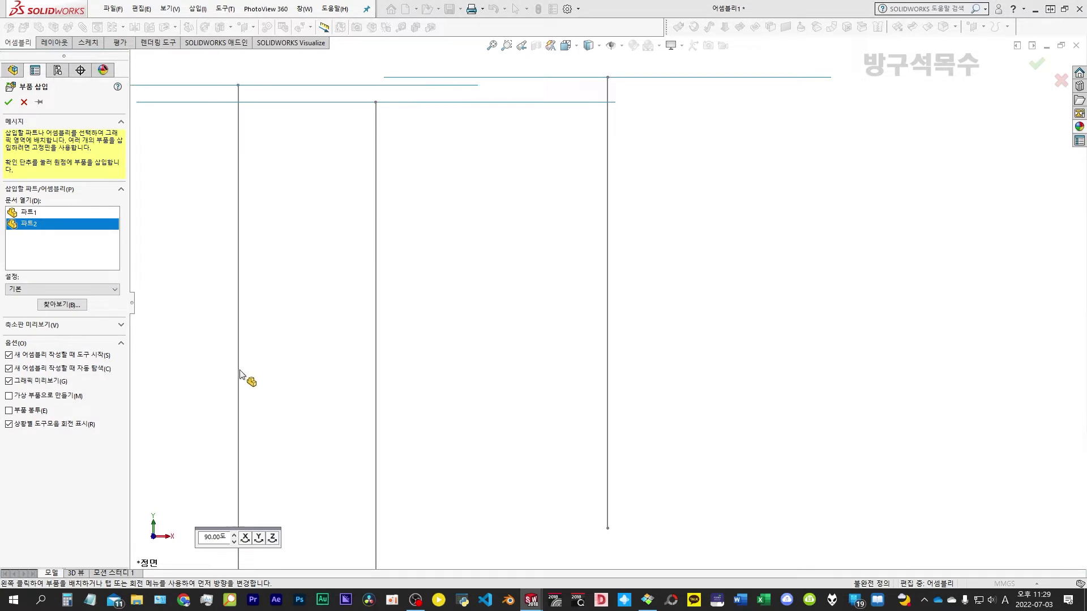
left_click(226, 445)
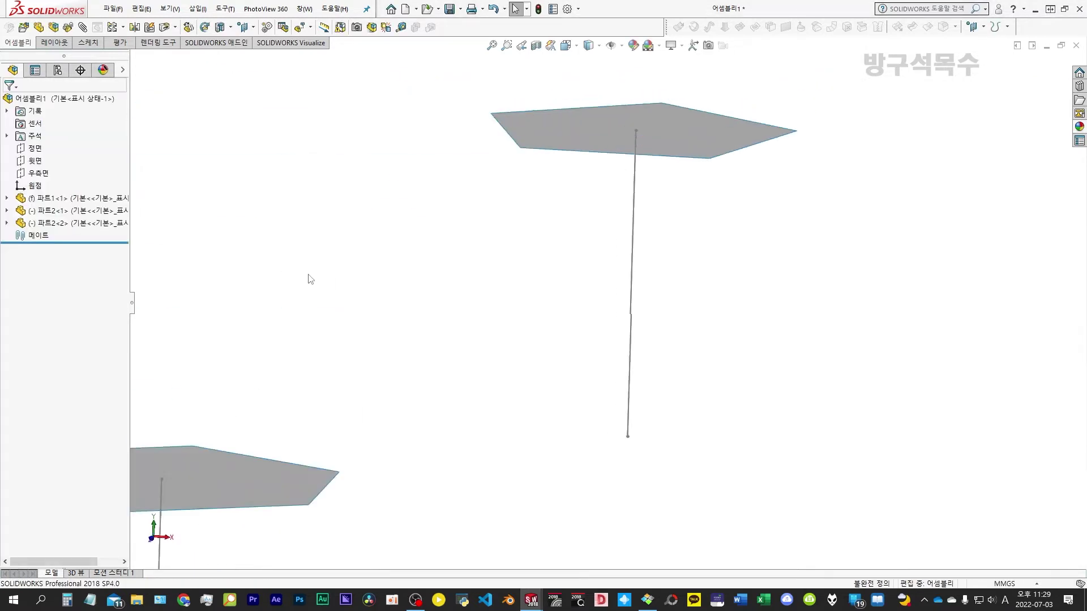
In Right view, drag the panels beside each other, then return to Trimetric view
key("ctrl+4")
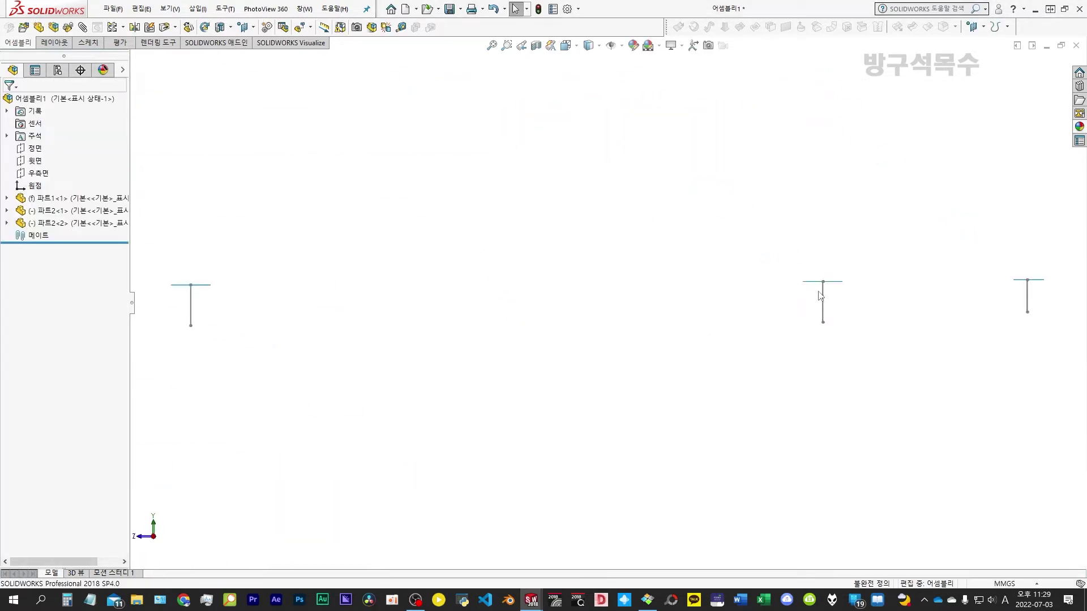
left_click_drag(824, 289, 996, 288)
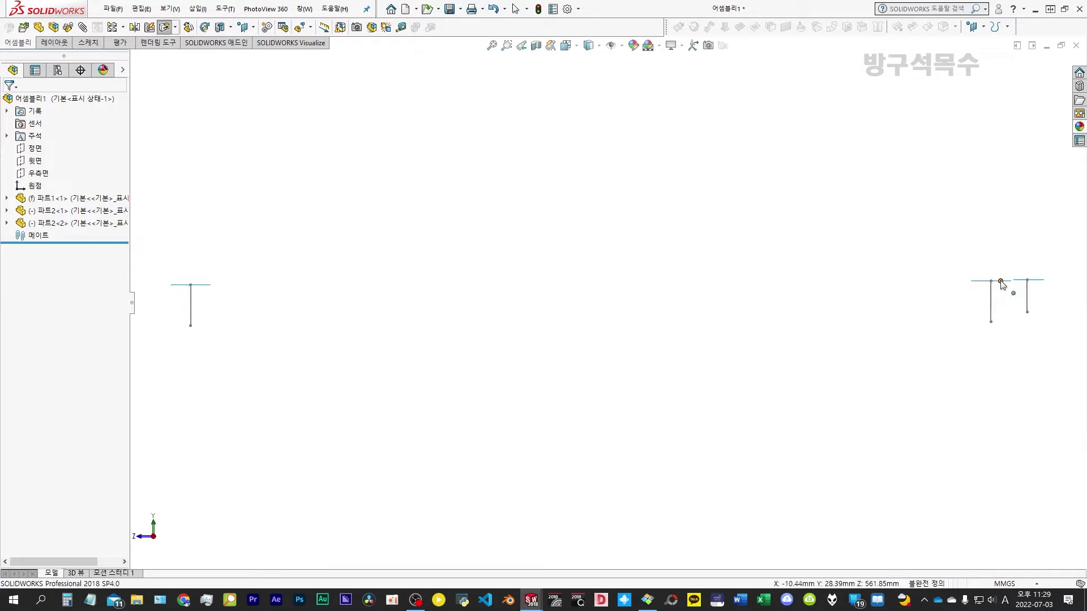
left_click(191, 291)
left_click_drag(191, 292, 920, 291)
key("ctrl+7")
left_click(562, 185)
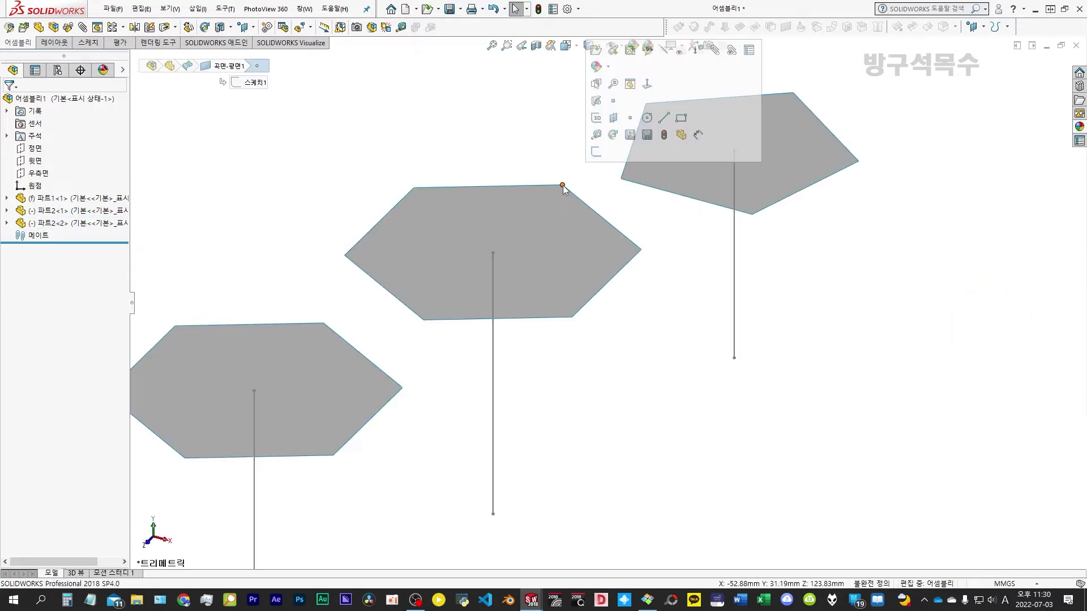
Add coincident mates joining the middle hexagon's corners to the pentagon's corners
left_click(621, 180, "ctrl")
left_click(653, 168)
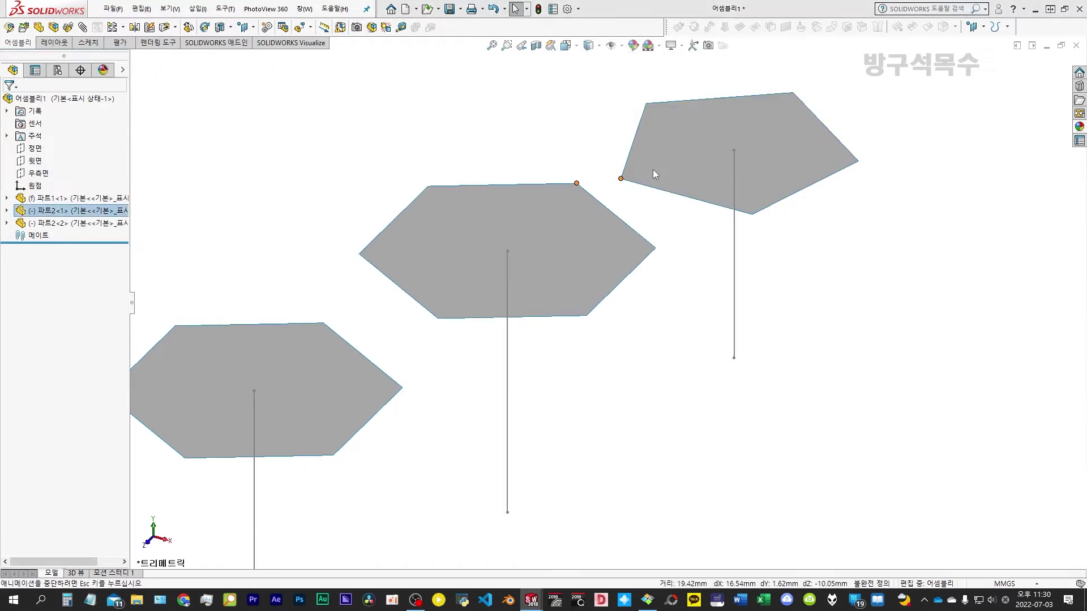
left_click(700, 243)
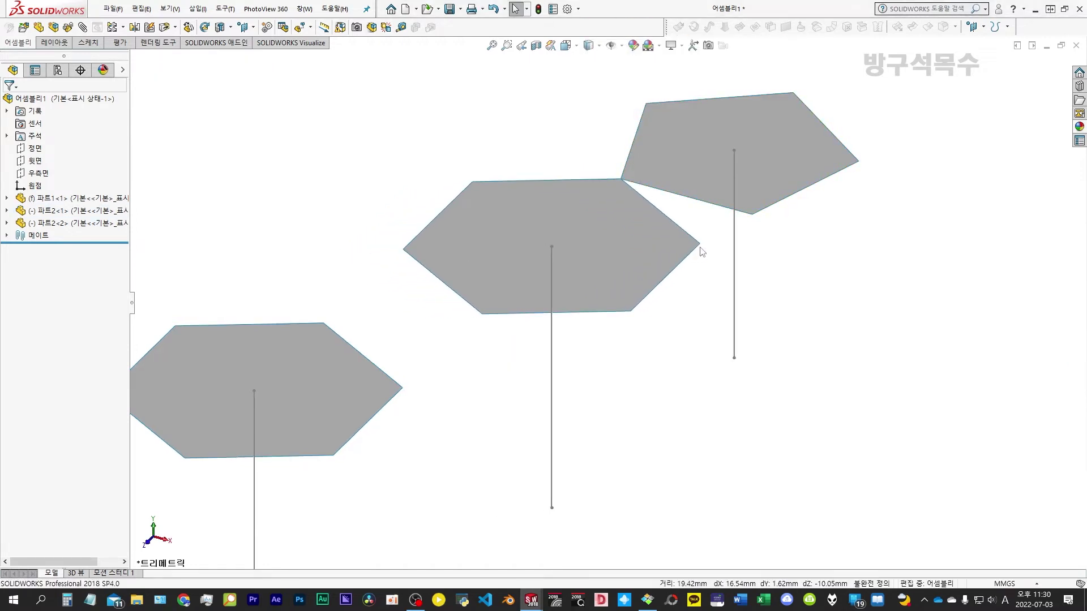
left_click(751, 214, "ctrl")
left_click(786, 211)
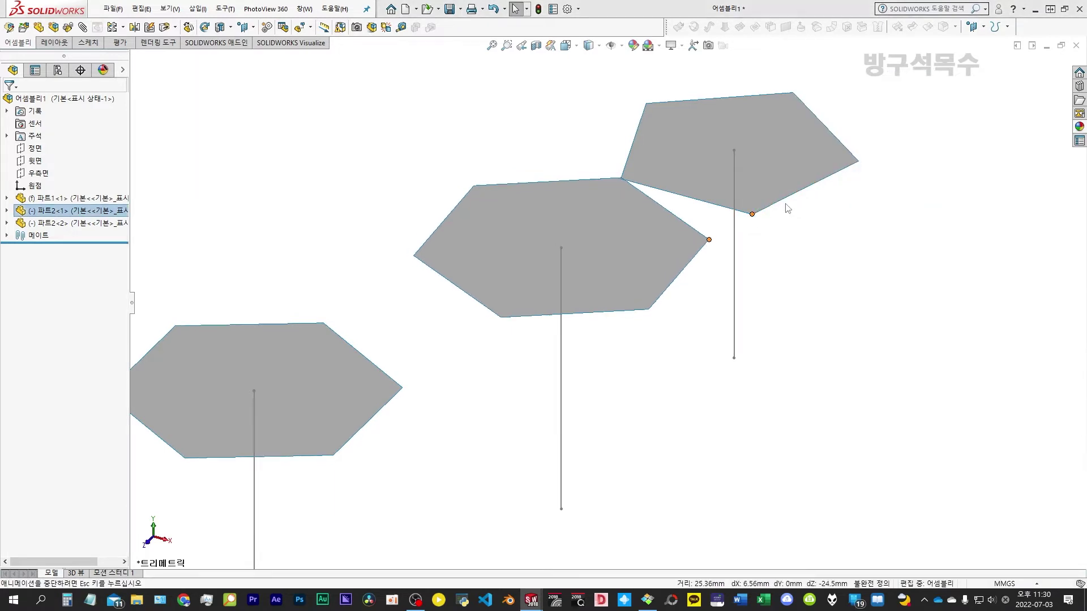
middle_click_drag(751, 230, 583, 287)
left_click(575, 278)
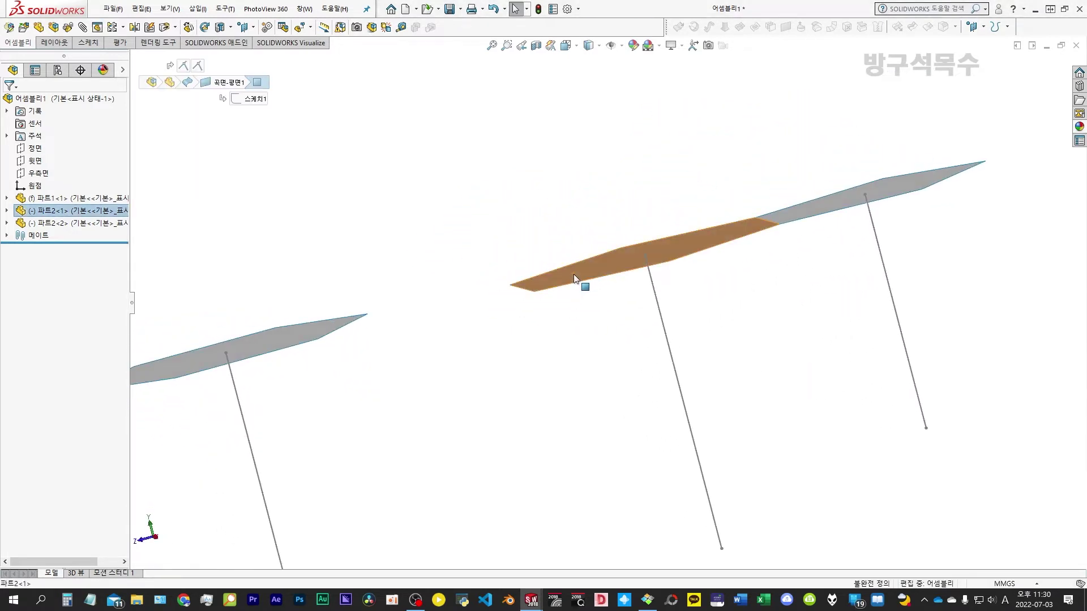
left_click_drag(574, 274, 569, 270)
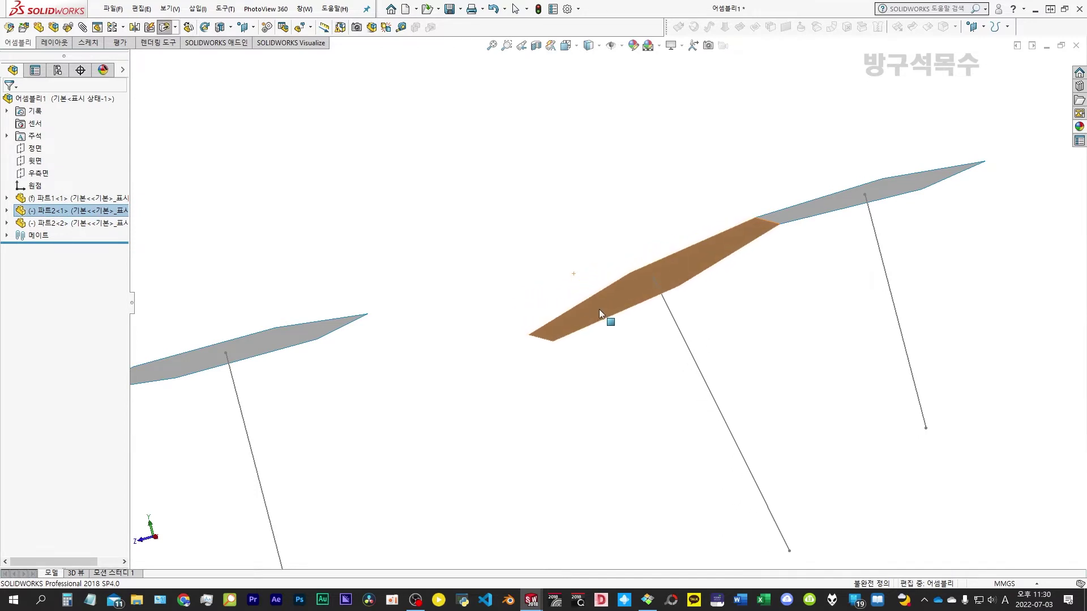
left_click(569, 270)
key("ctrl+7")
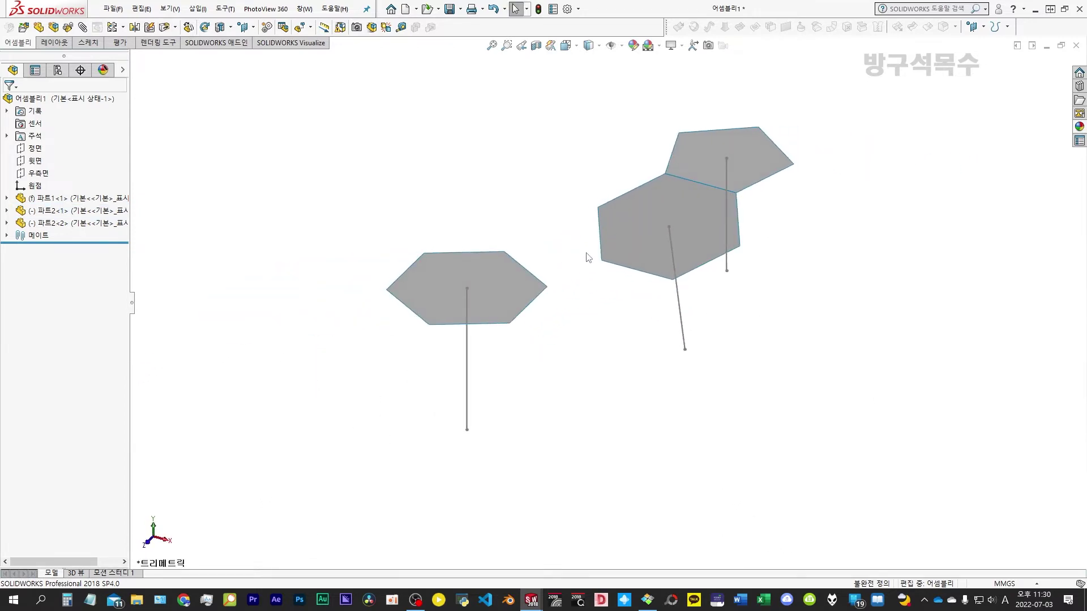
Mate the left hexagon's corners coincident with the pentagon and the other hexagon
left_click(306, 262)
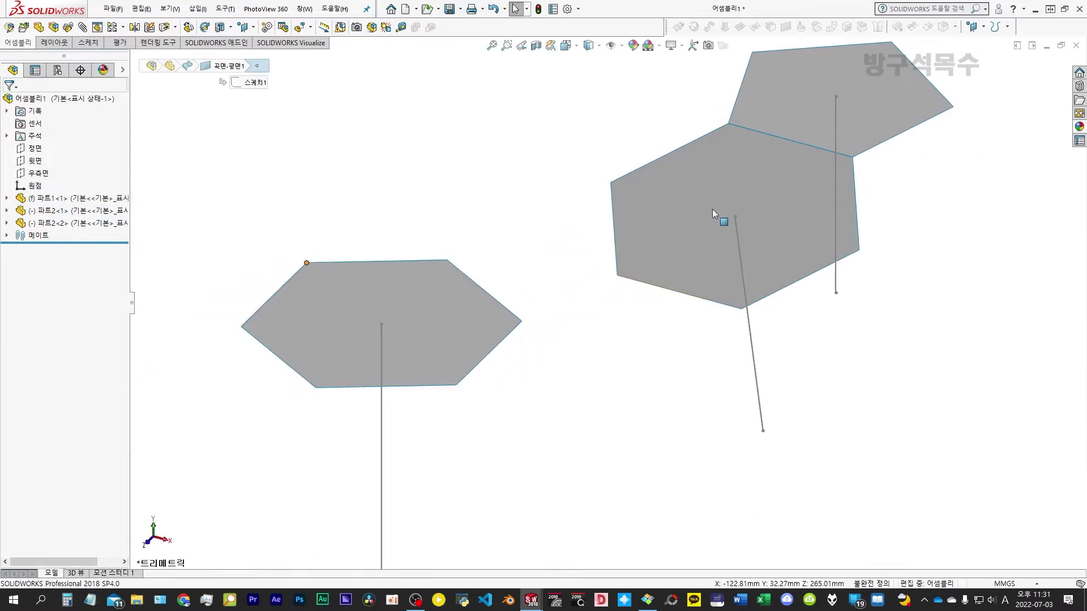
left_click(853, 158, "ctrl")
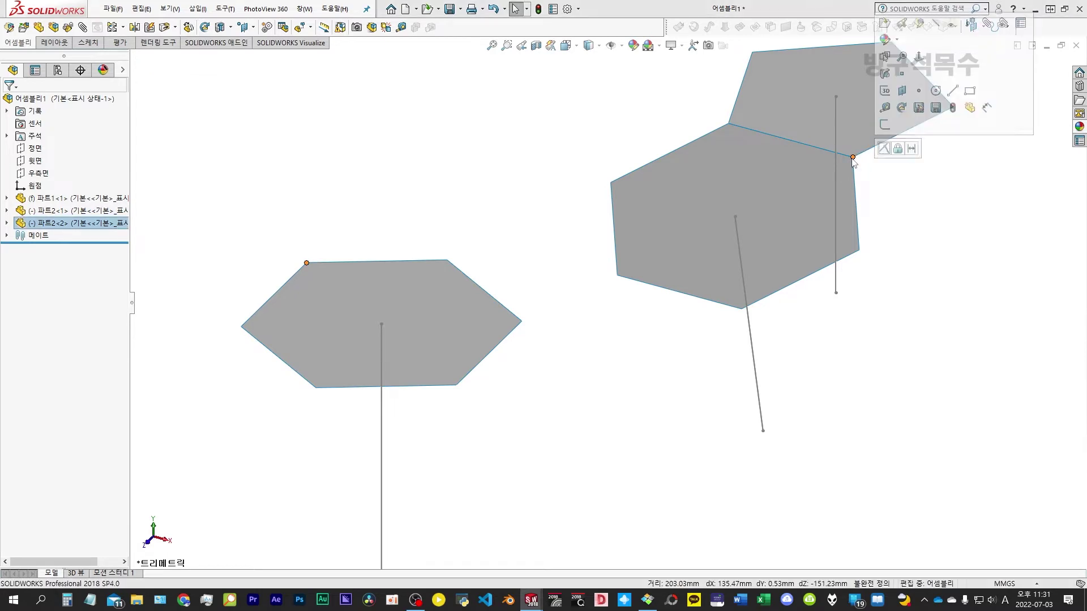
left_click(897, 149)
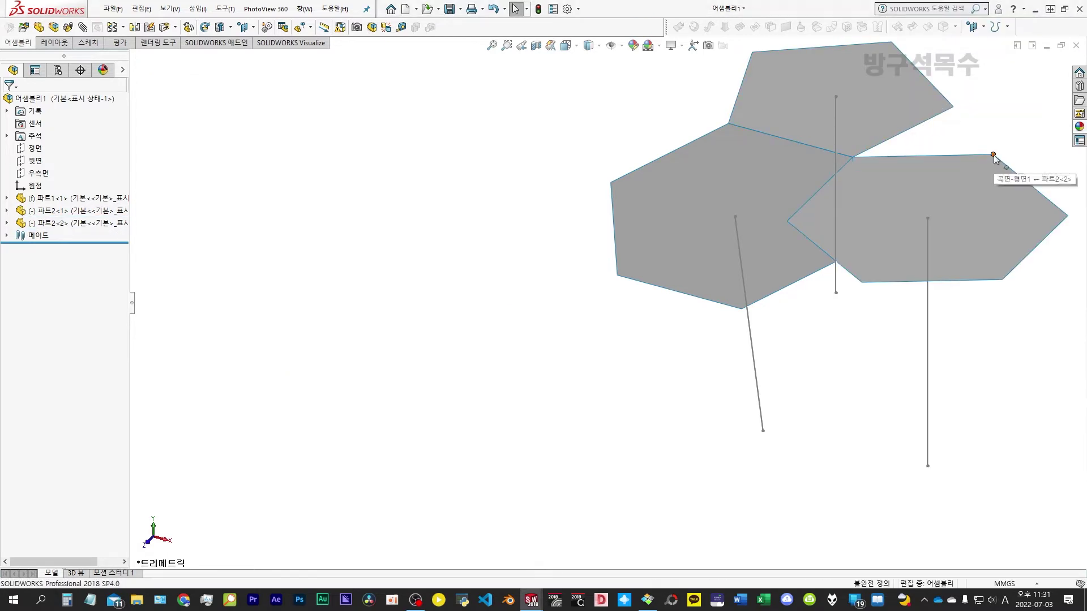
left_click(956, 111, "ctrl")
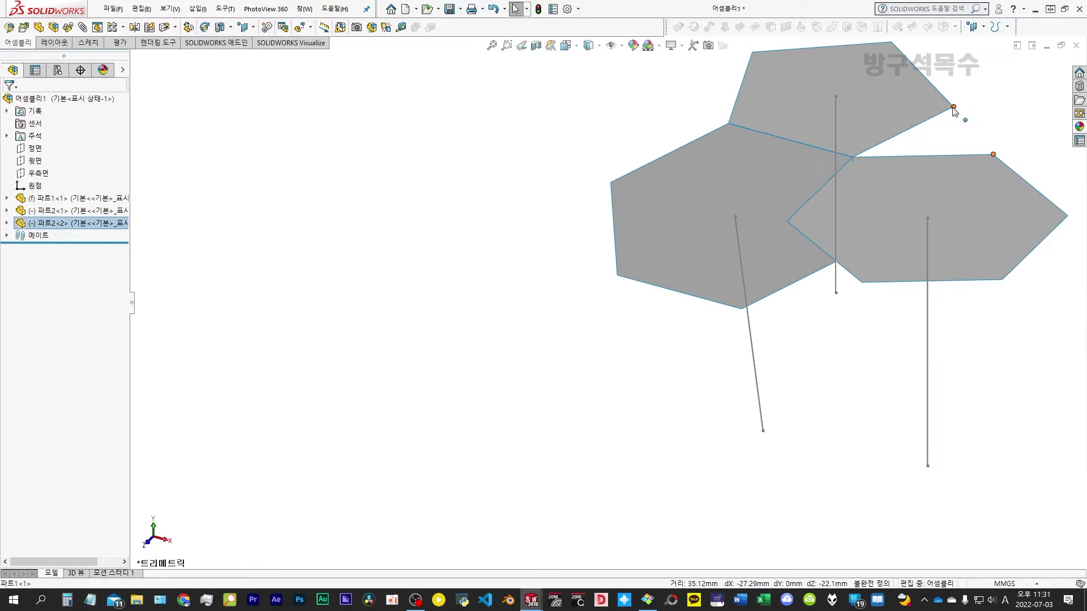
key("s")
left_click(1039, 11)
left_click(159, 136)
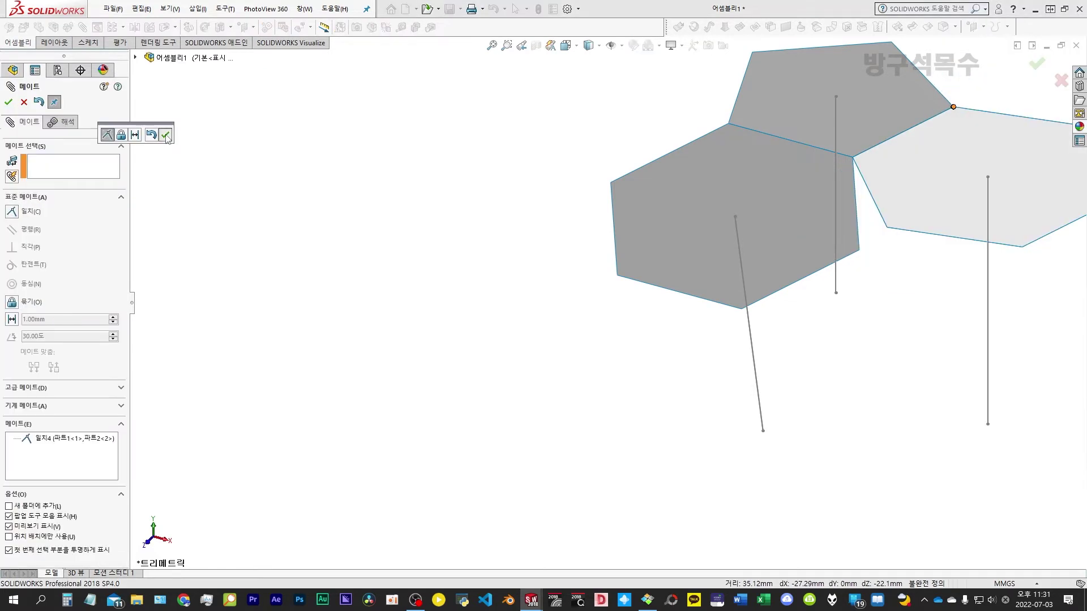
left_click(886, 228)
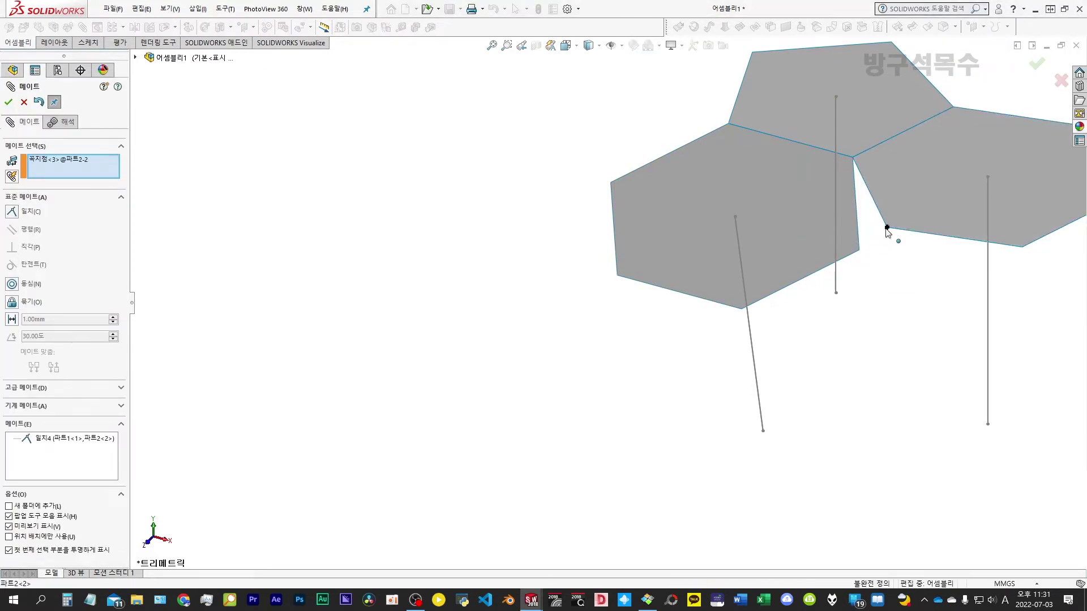
left_click(860, 251)
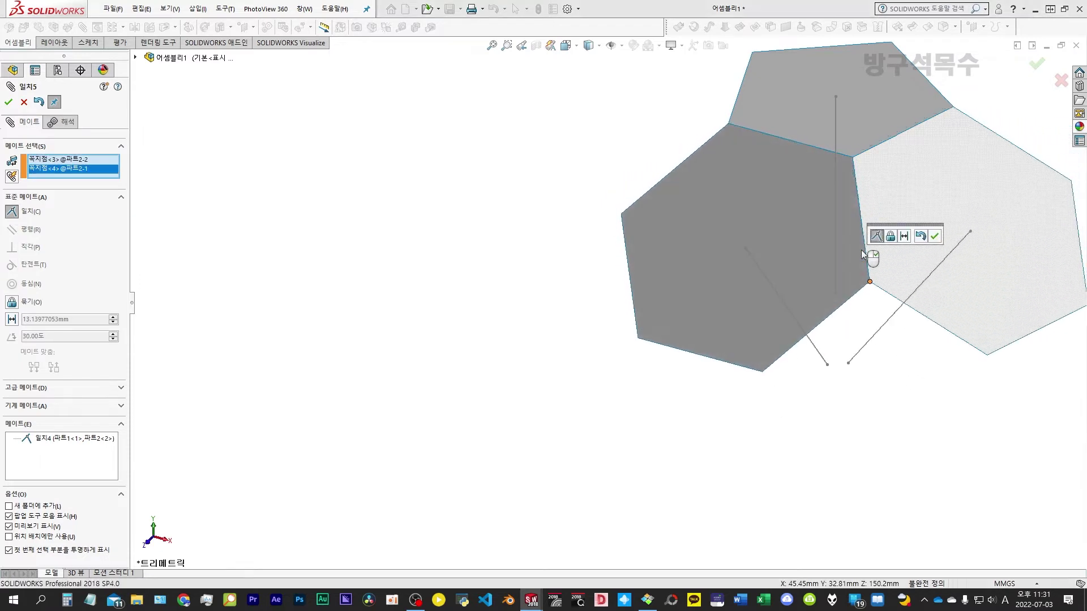
left_click(876, 236)
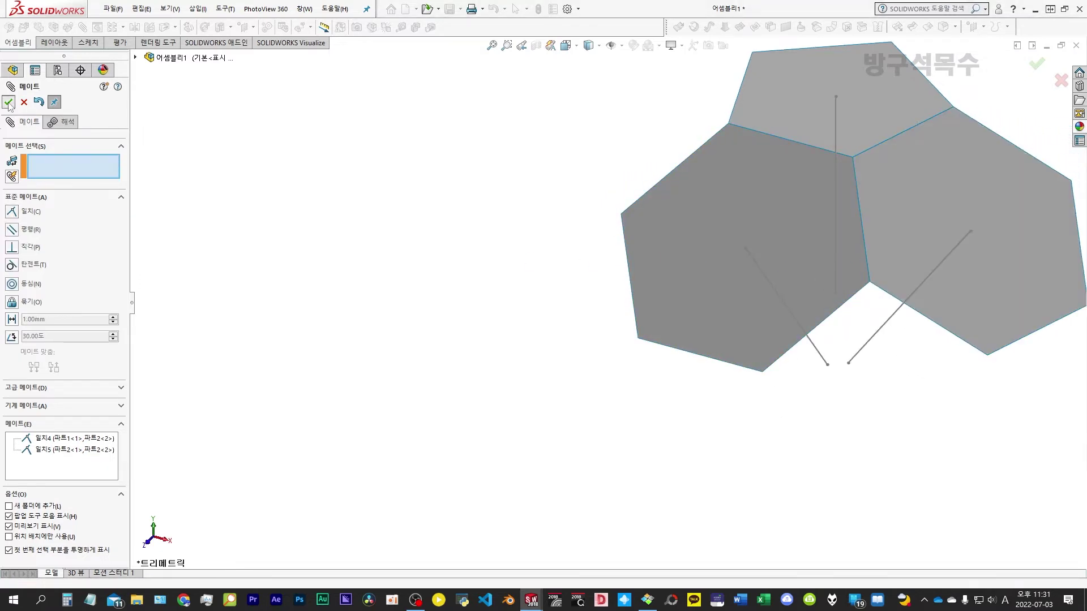
key("Escape")
Inspect the joined panels, save the assembly as 어셈블리1, and edit the pentagon part in place
scroll(387, 255, "up", 2)
scroll(418, 311, "up", 3)
mouse_move(456, 368)
middle_mouse_down()
mouse_move(432, 316)
mouse_move(613, 252)
mouse_move(630, 267)
mouse_move(611, 226)
mouse_move(601, 261)
mouse_move(596, 236)
mouse_move(594, 273)
mouse_move(587, 260)
mouse_move(517, 286)
middle_mouse_up()
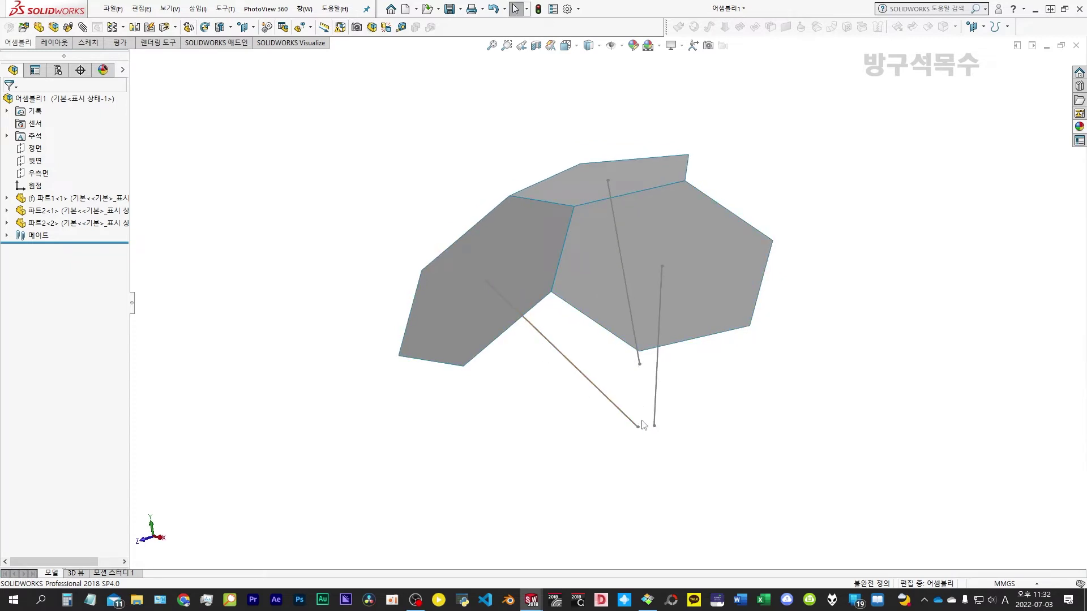
middle_click_drag(638, 400, 651, 404)
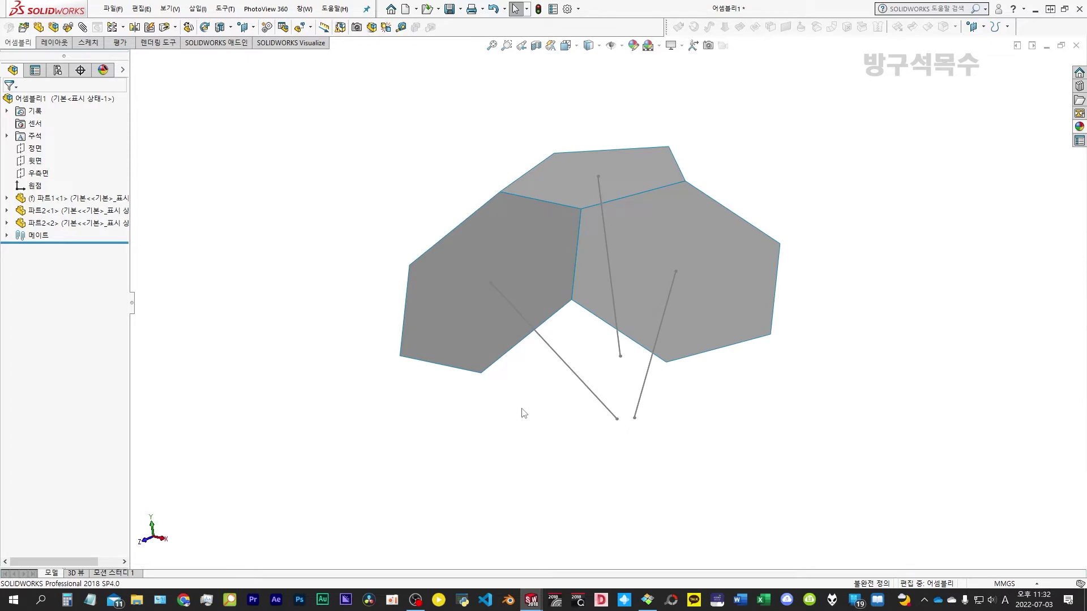
left_click(449, 8)
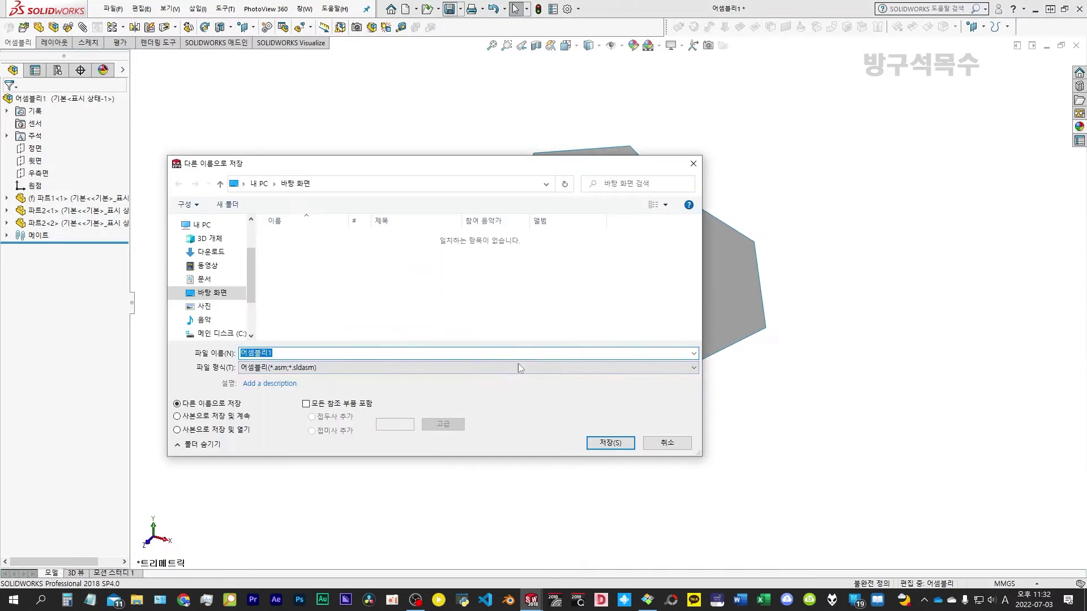
left_click(600, 443)
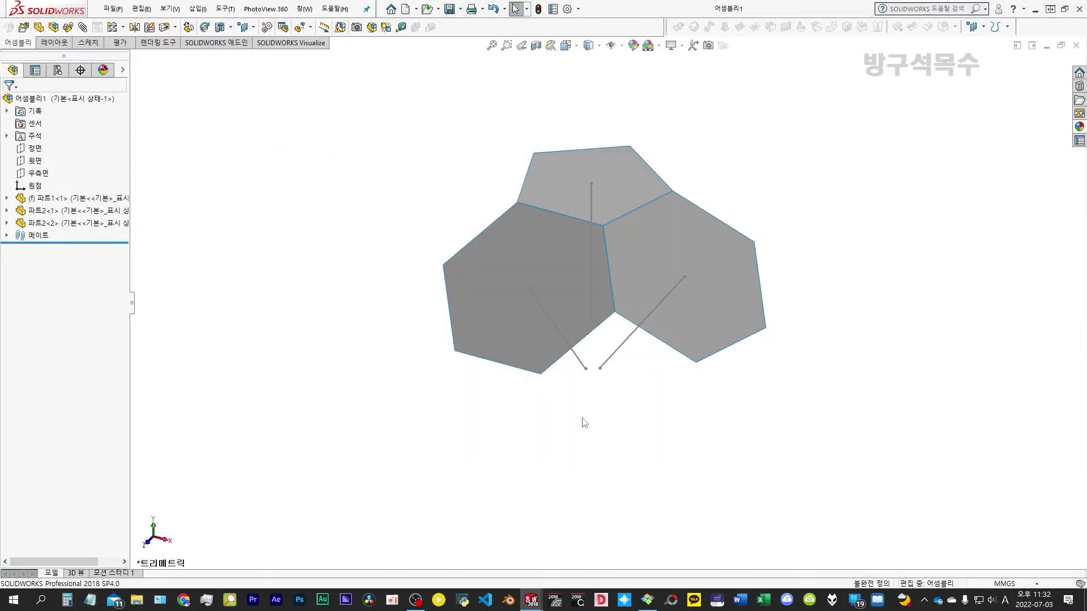
left_click(576, 175)
left_click(644, 55)
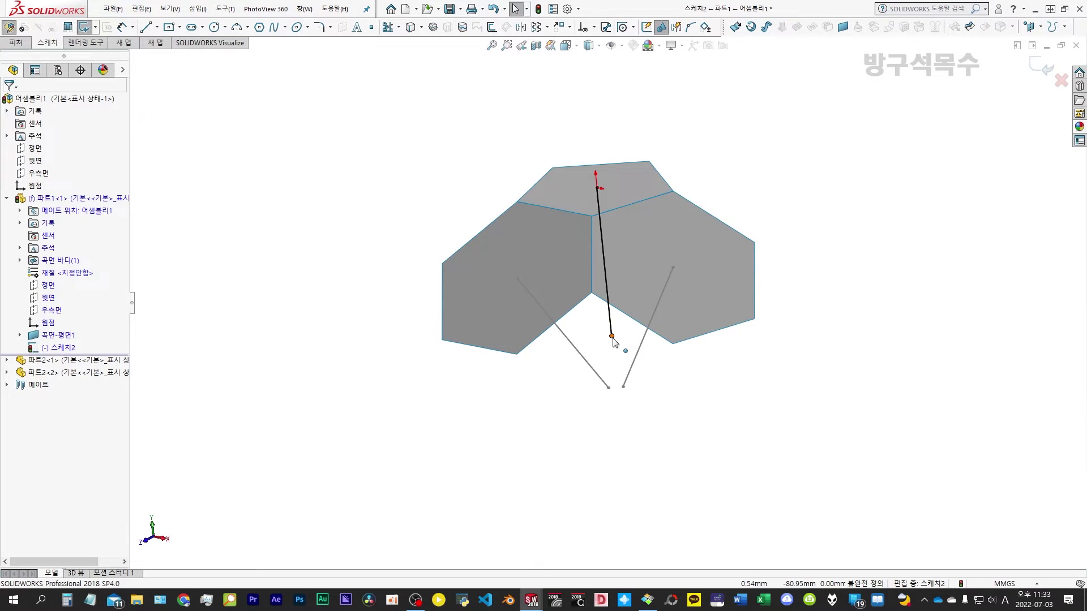
Make the pentagon's centre-line end coincident with the other line, then exit part editing
key("Escape")
left_click(625, 380)
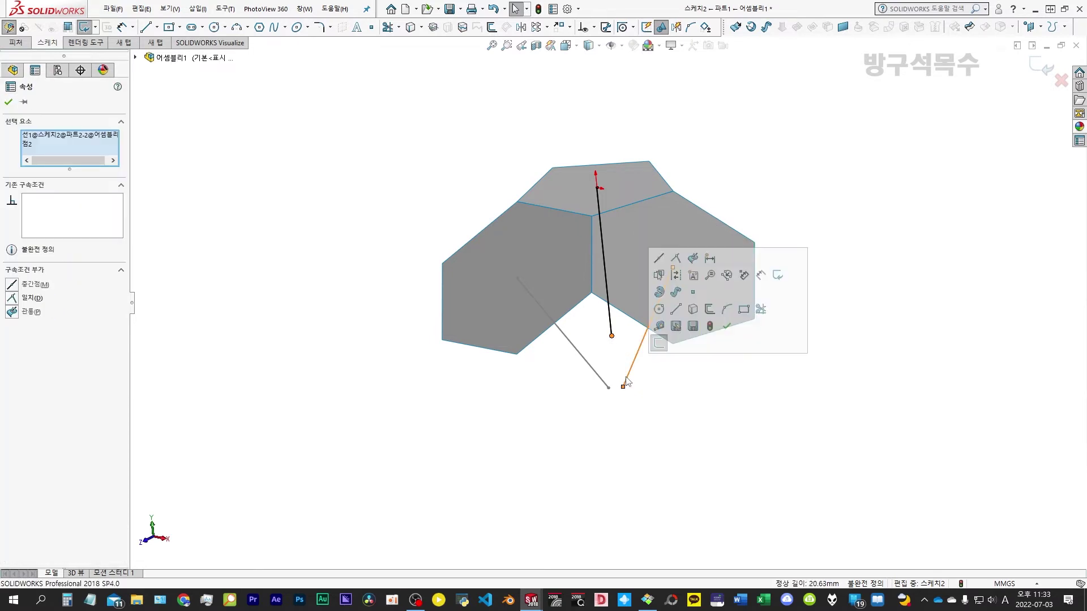
left_click(675, 258)
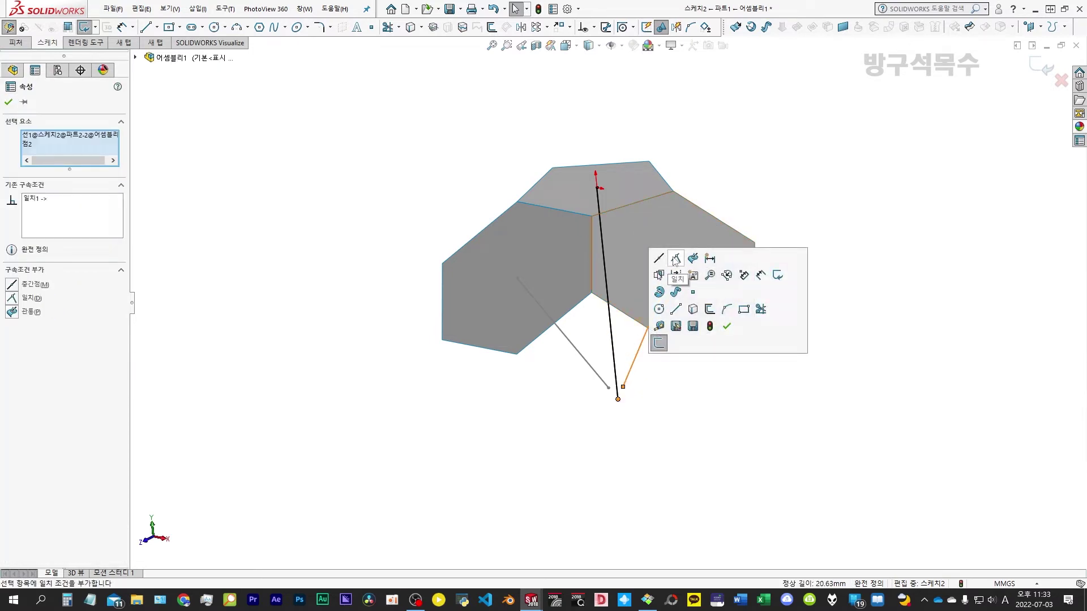
left_click(235, 233)
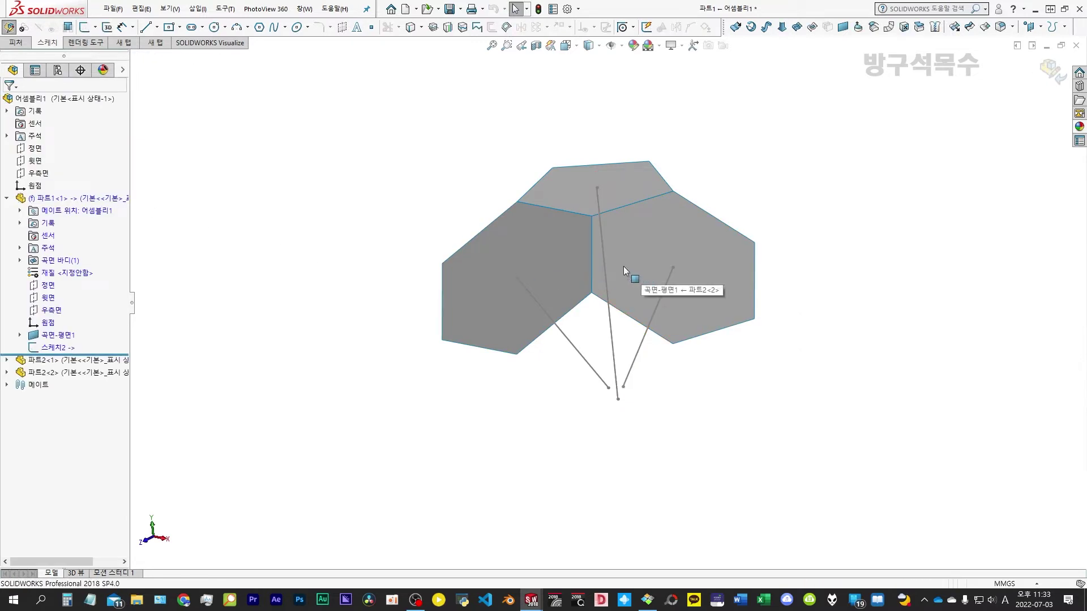
left_click(14, 28)
In the right hexagon's line sketch, make its line end coincident with the pentagon's line
left_click(666, 243)
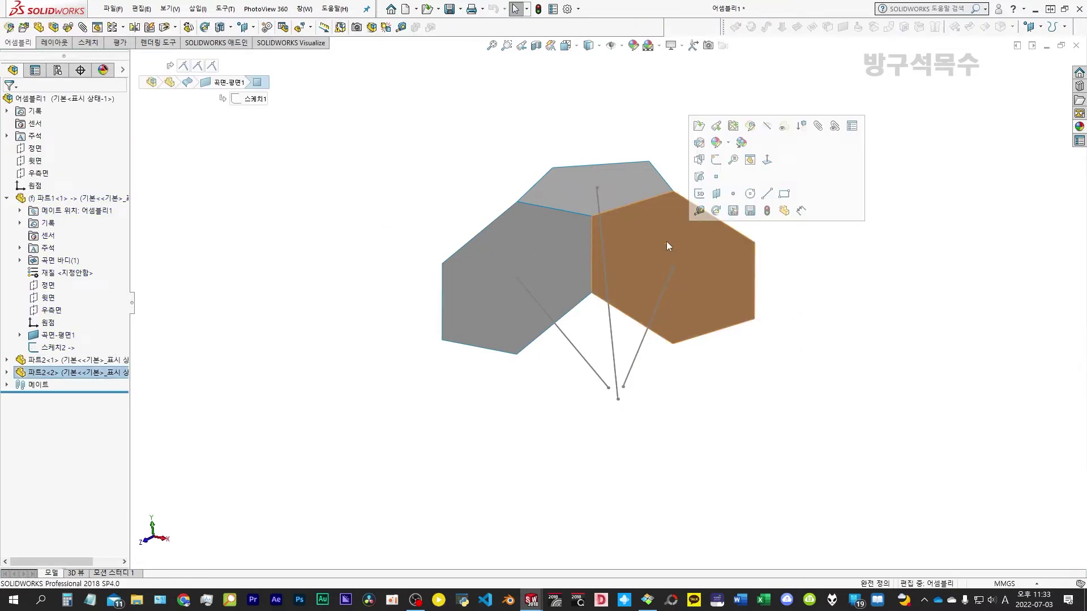
left_click(750, 127)
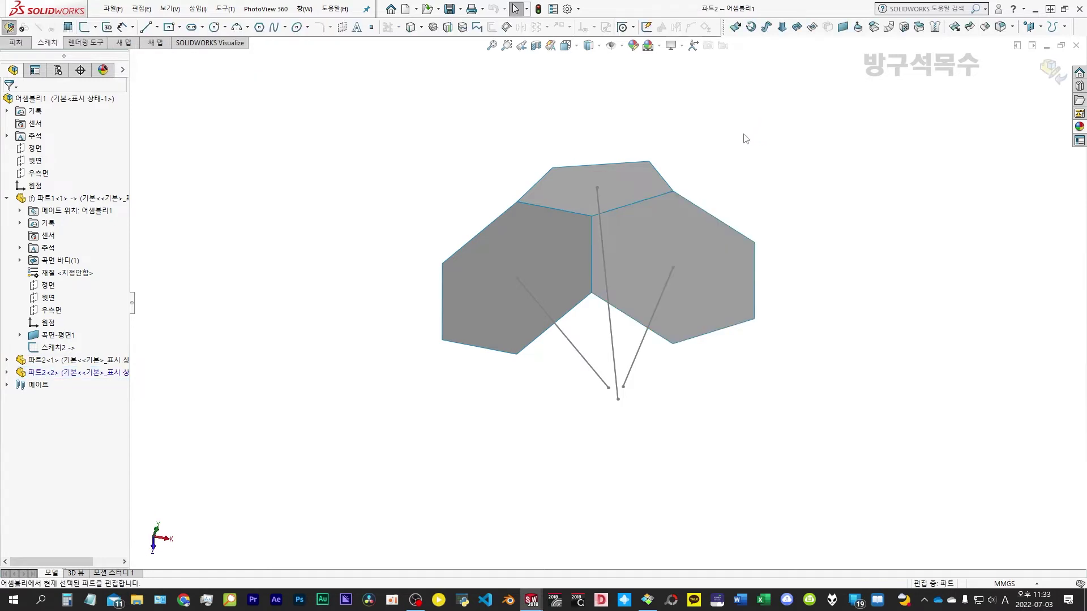
left_click(628, 380)
left_click(657, 267)
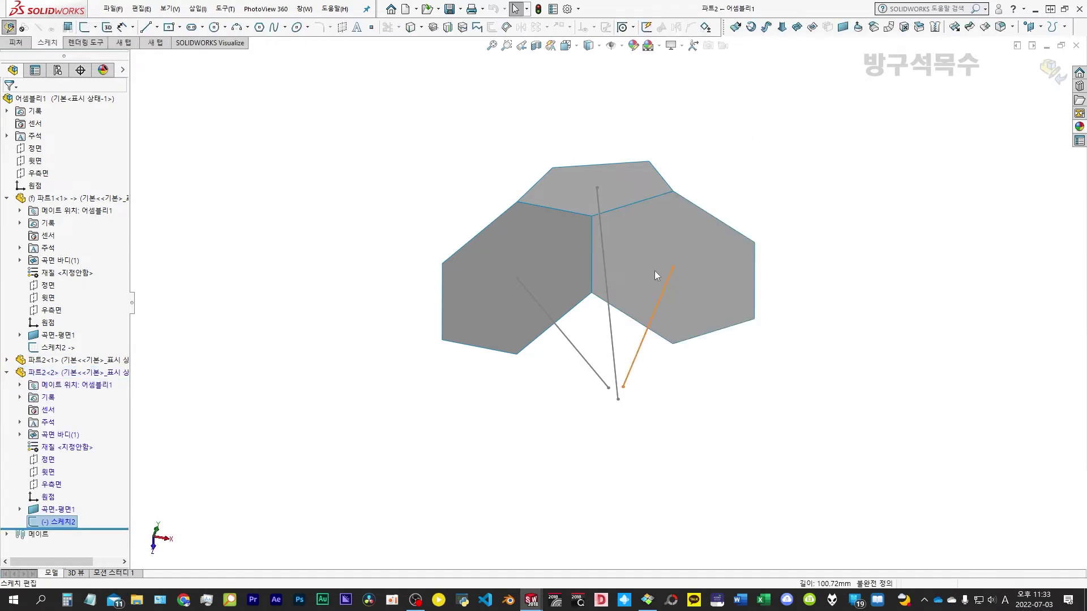
left_click(623, 387)
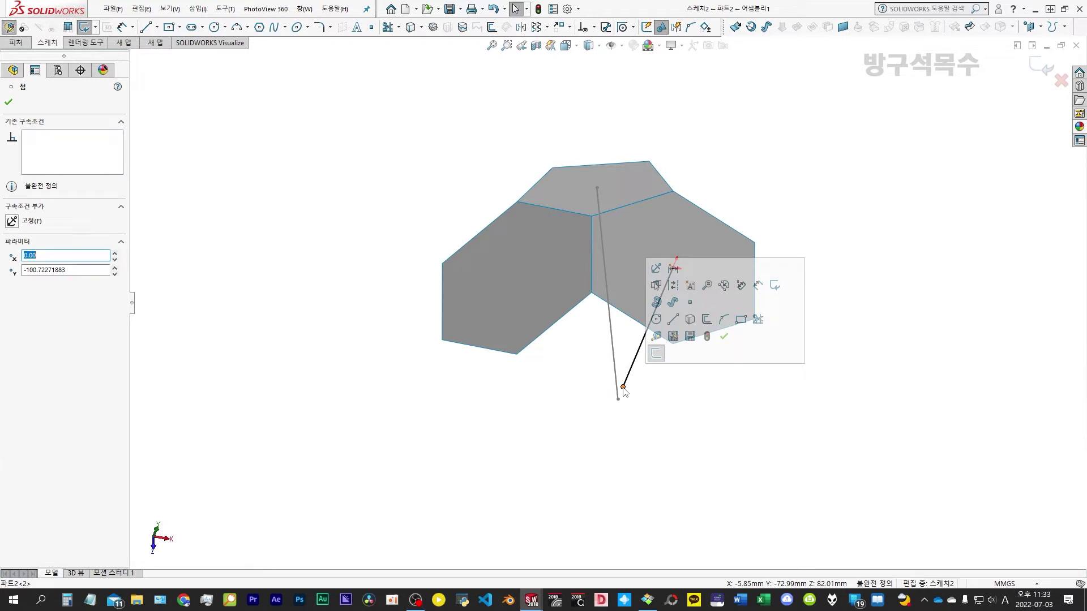
left_click(615, 363, "ctrl")
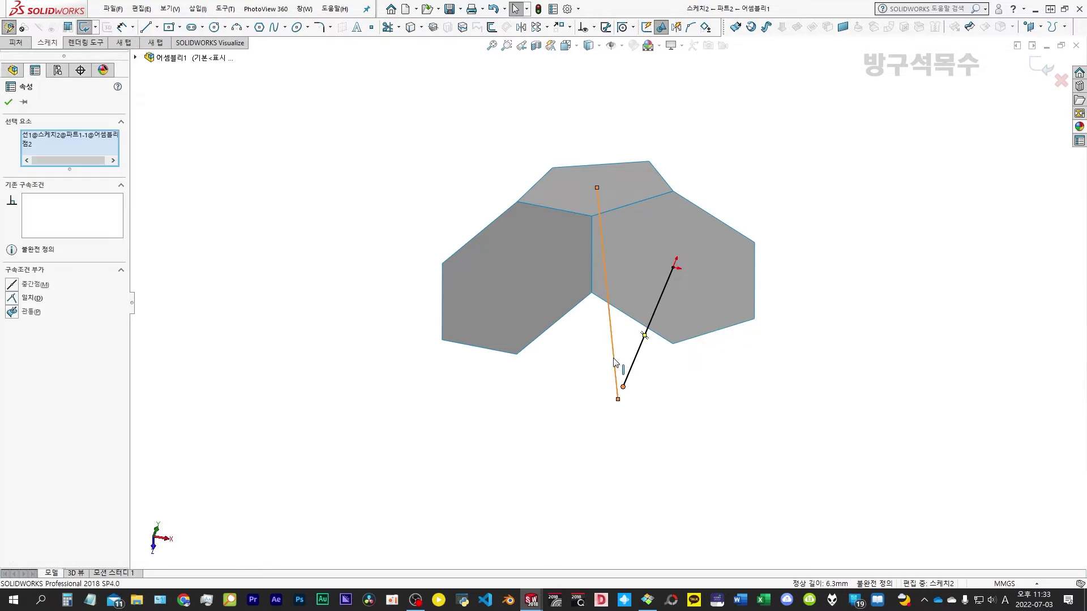
left_click(663, 240)
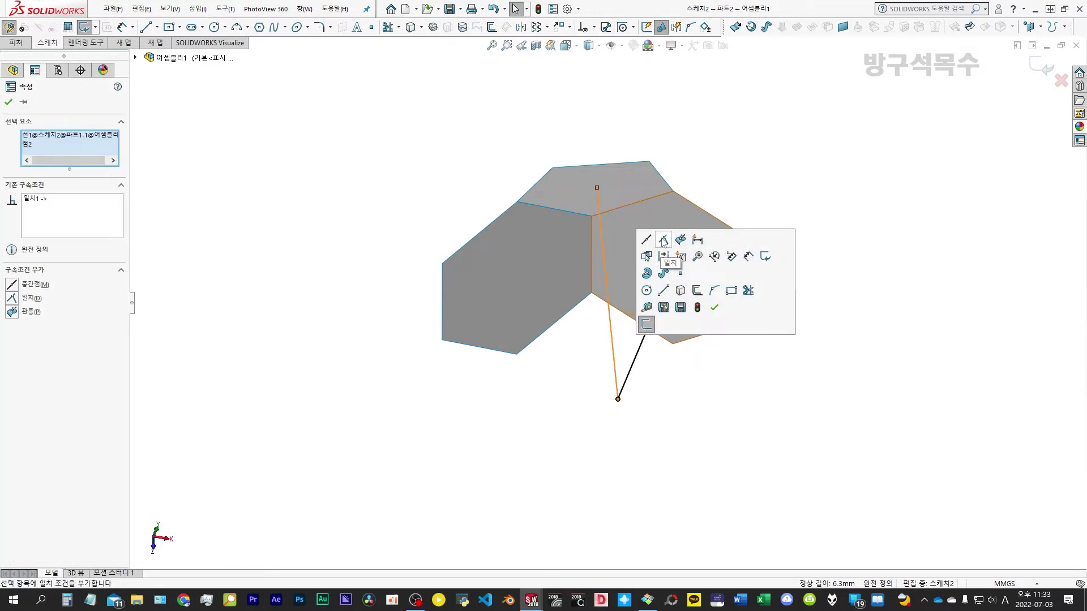
left_click(288, 249)
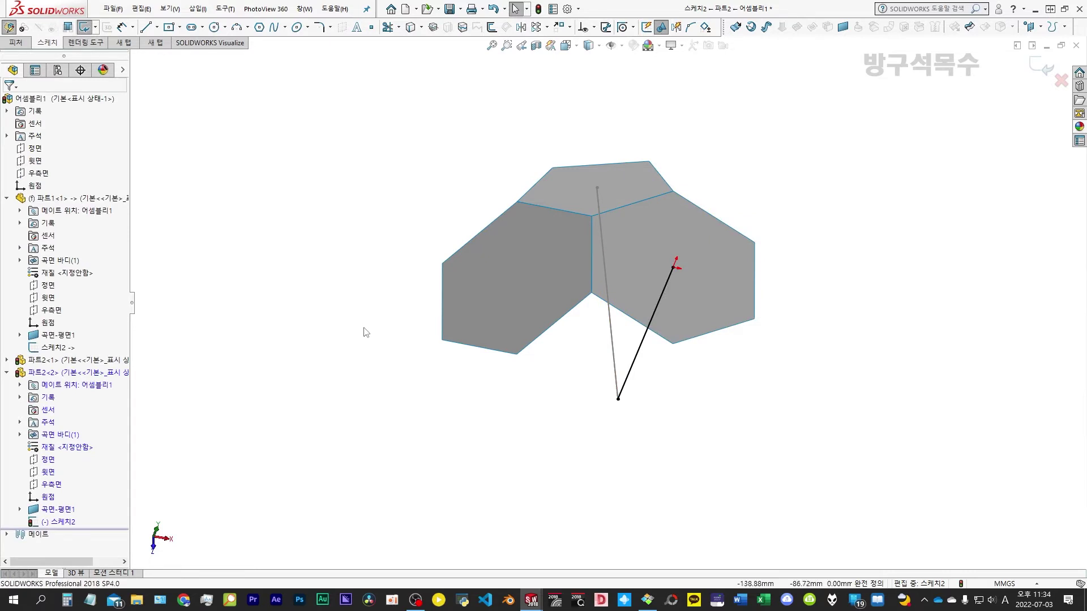
middle_click_drag(338, 262, 342, 226)
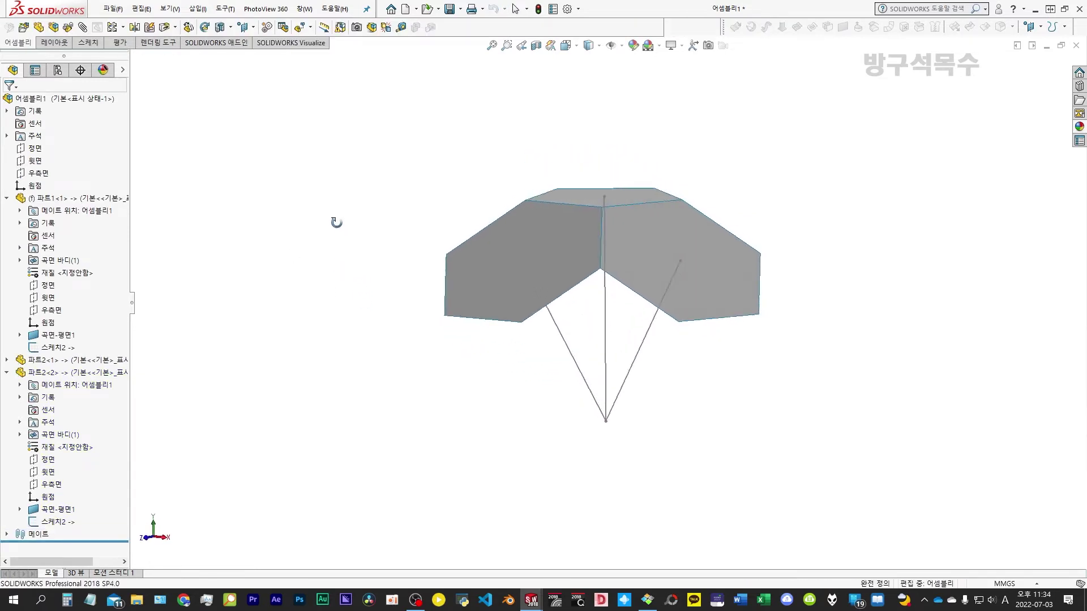
Exit the sketch, orbit to confirm the three lines converge, and save 어셈블리1
key("f")
mouse_move(639, 374)
middle_mouse_down()
mouse_move(640, 346)
mouse_move(635, 362)
middle_mouse_up()
mouse_move(556, 255)
middle_mouse_down()
mouse_move(548, 227)
mouse_move(524, 284)
middle_mouse_up()
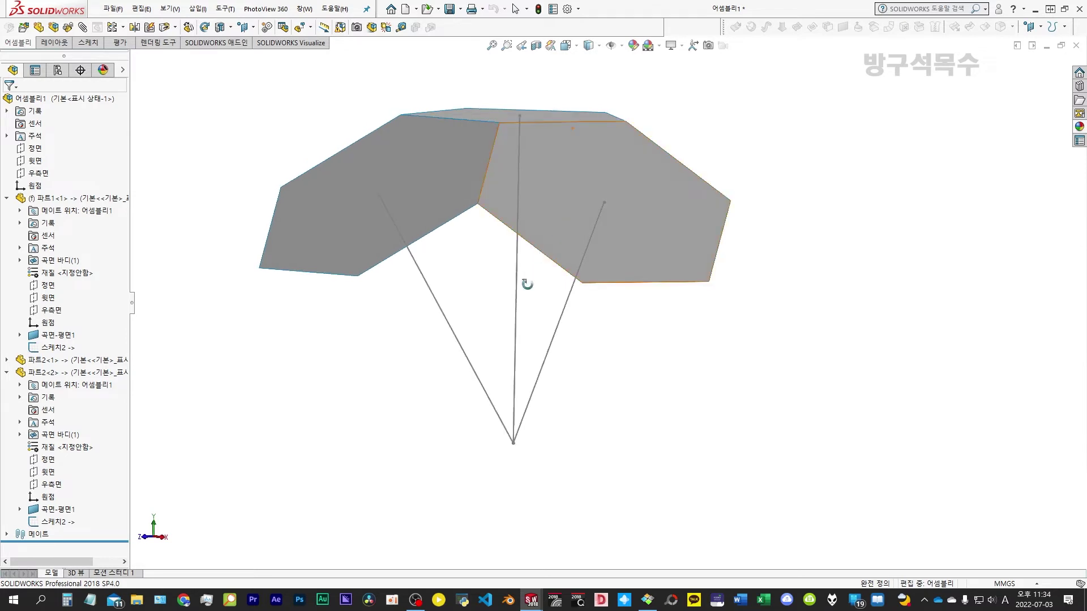
left_click(515, 449)
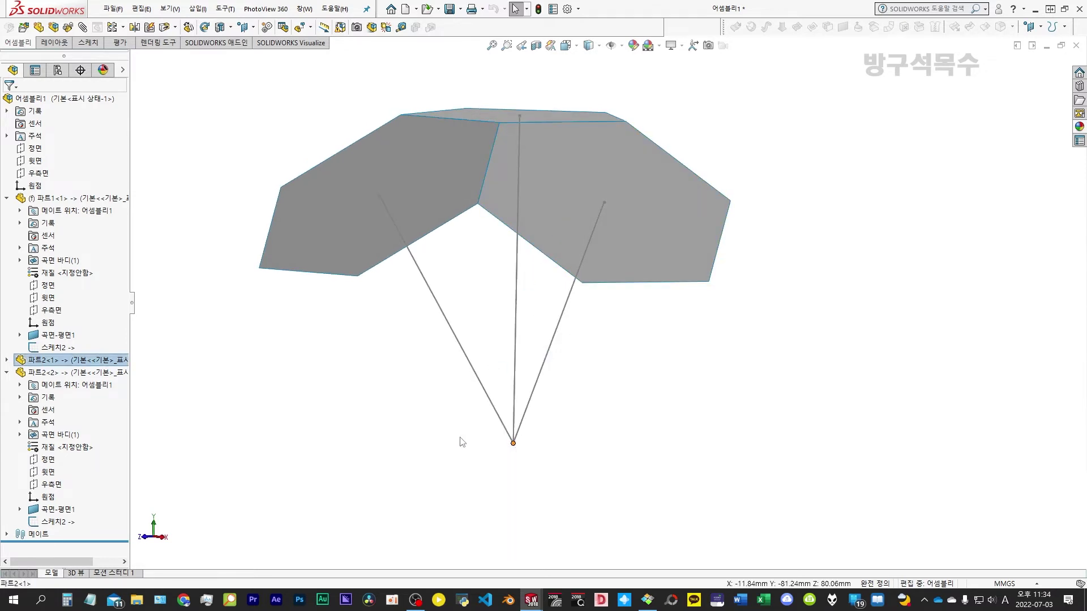
middle_click_drag(460, 441, 460, 456)
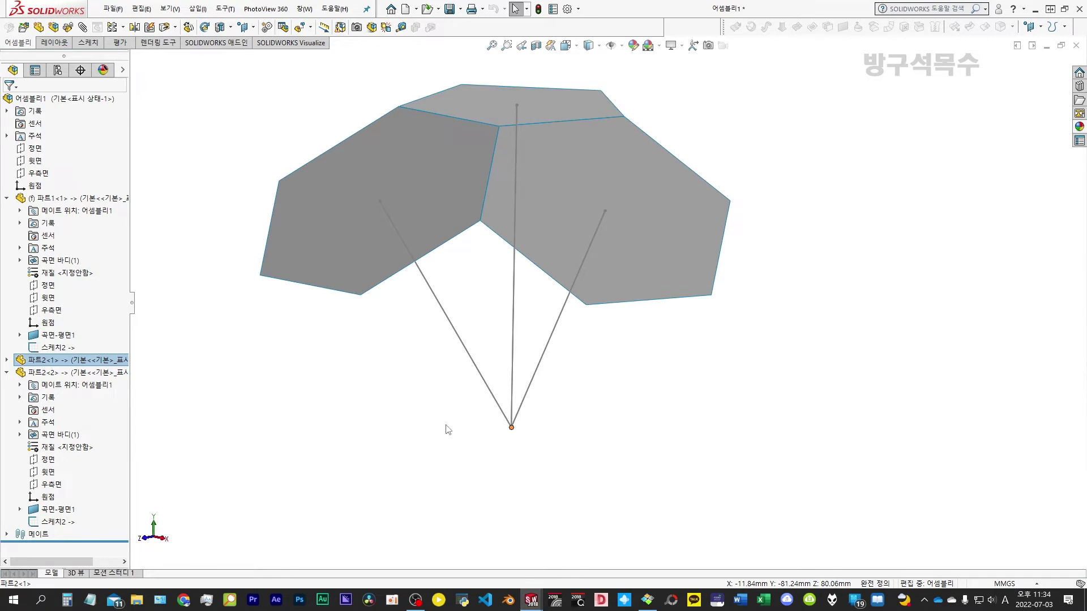
left_click(447, 428)
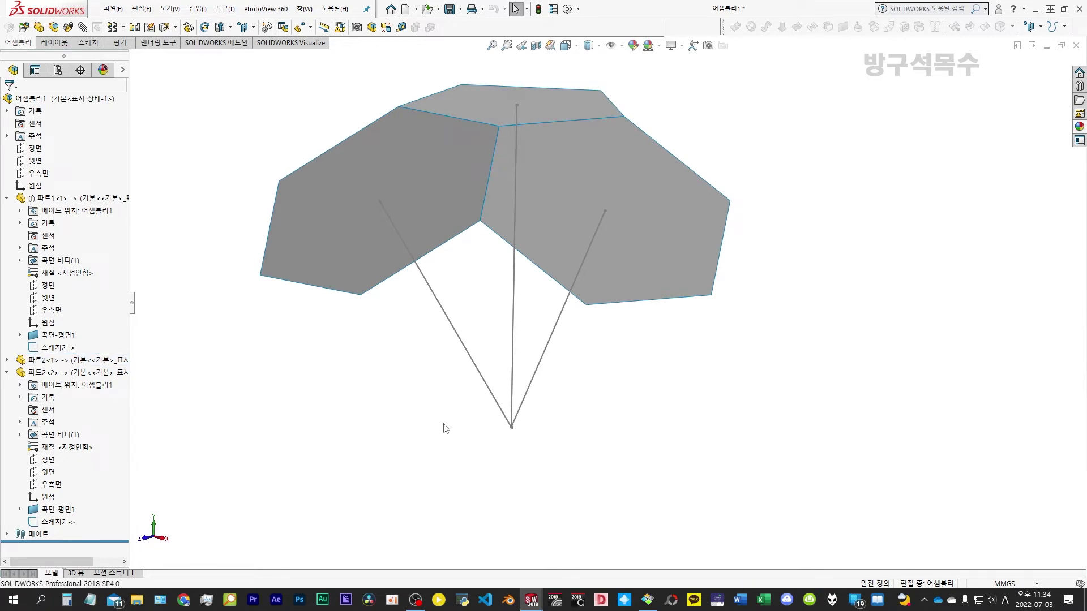
left_click(450, 9)
left_click(471, 110)
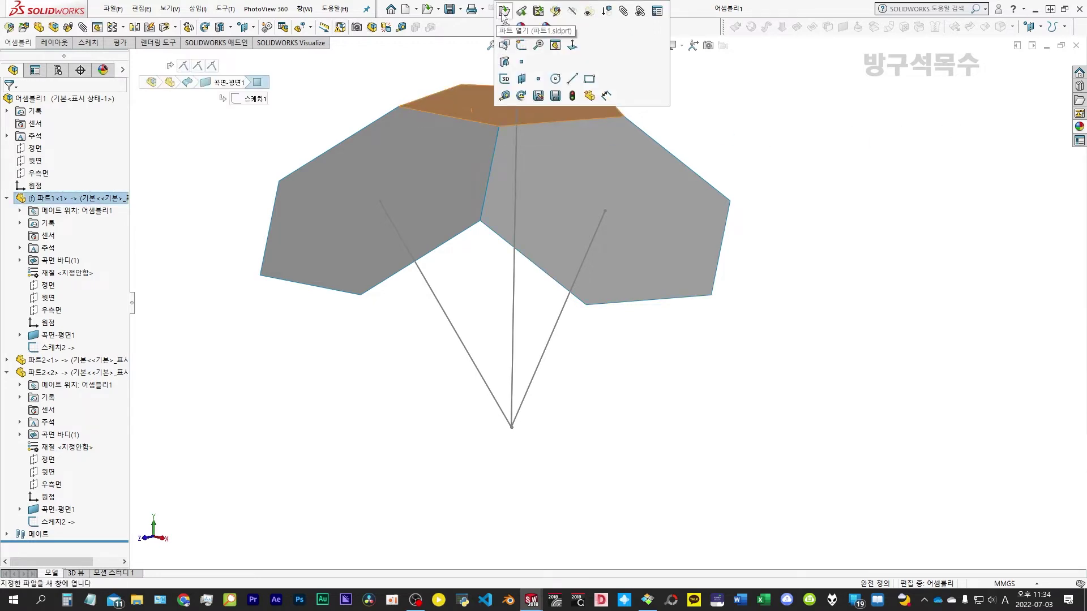
Open 파트1 and add a Front plane sketch with a point at the line's bottom end
left_click(503, 13)
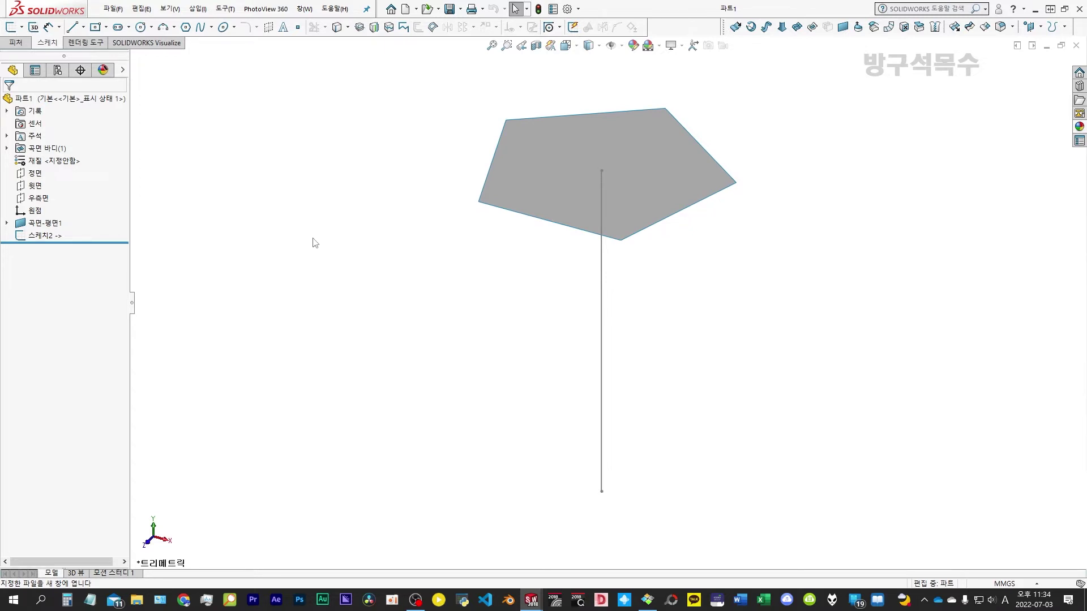
left_click(32, 176)
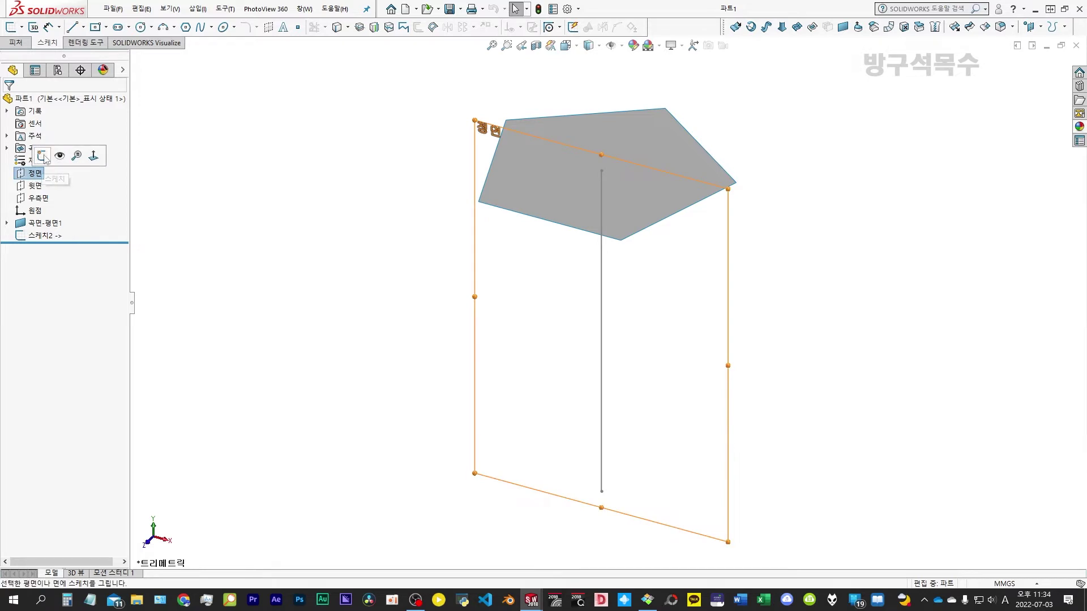
left_click(41, 154)
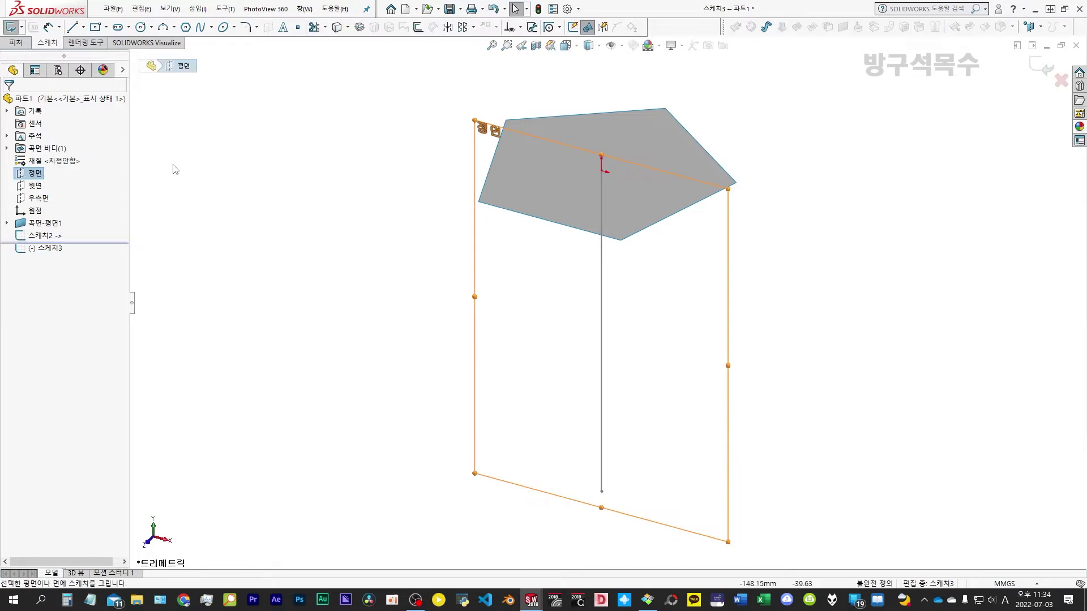
left_click(298, 27)
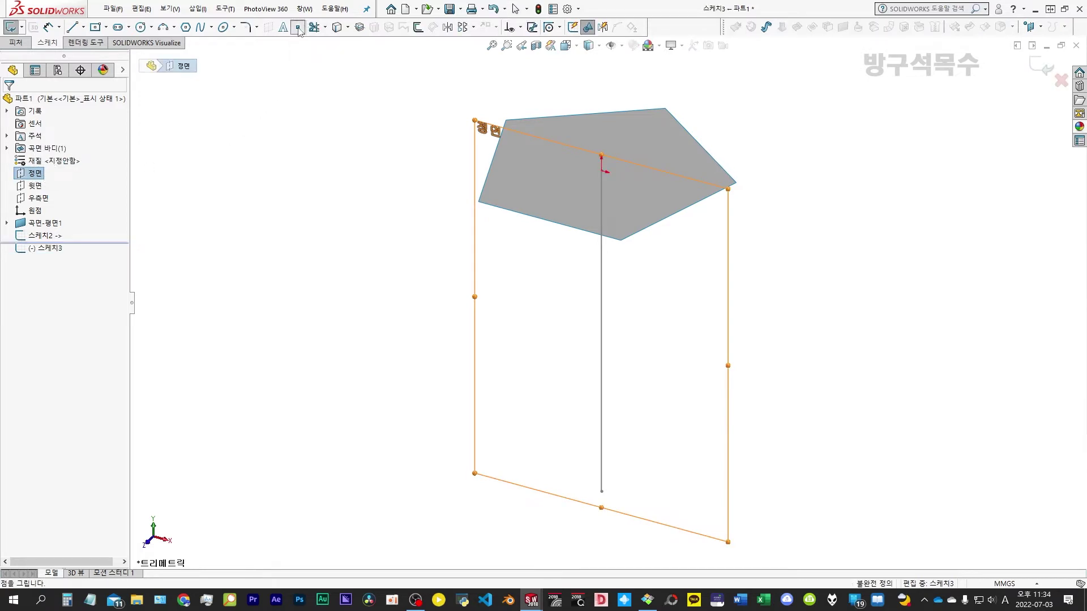
left_click(601, 491)
key("Escape")
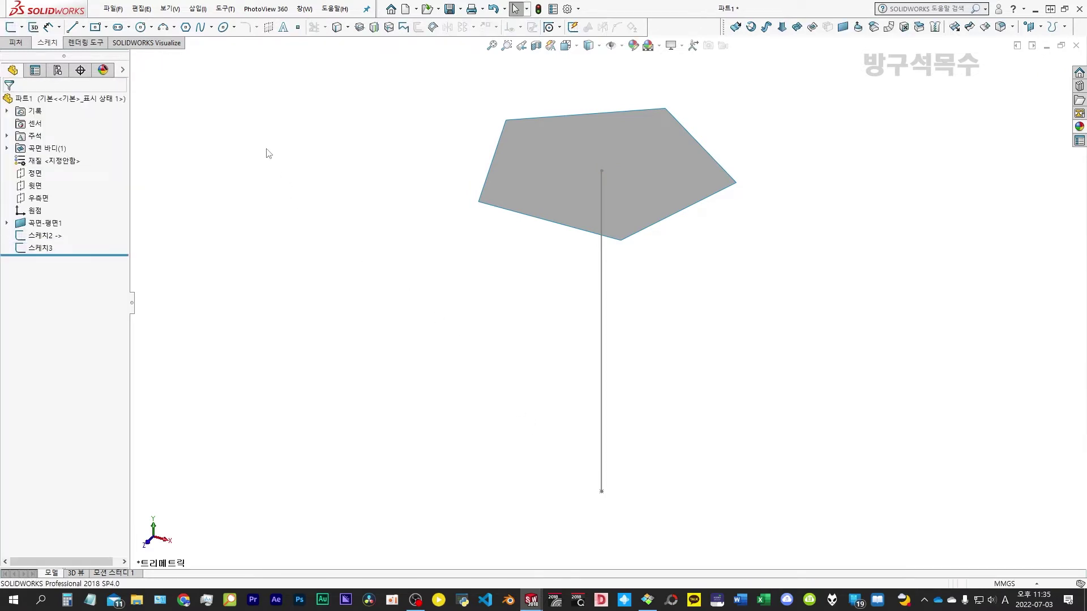
left_click(16, 42)
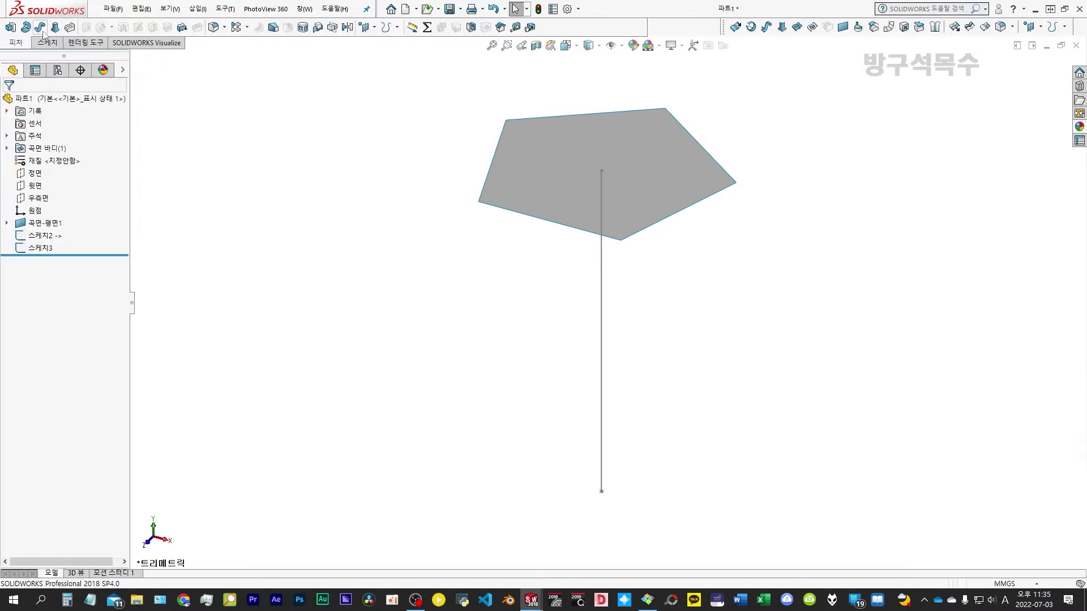
Loft the pentagon surface to the Sketch3 point, forming a solid pentagonal pyramid
left_click(54, 27)
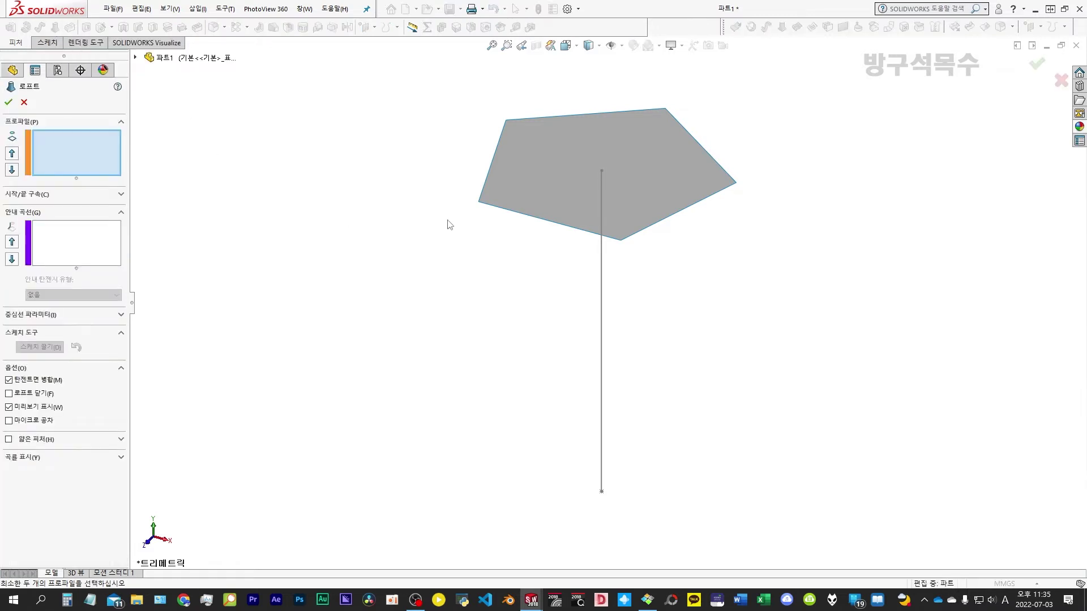
left_click(543, 191)
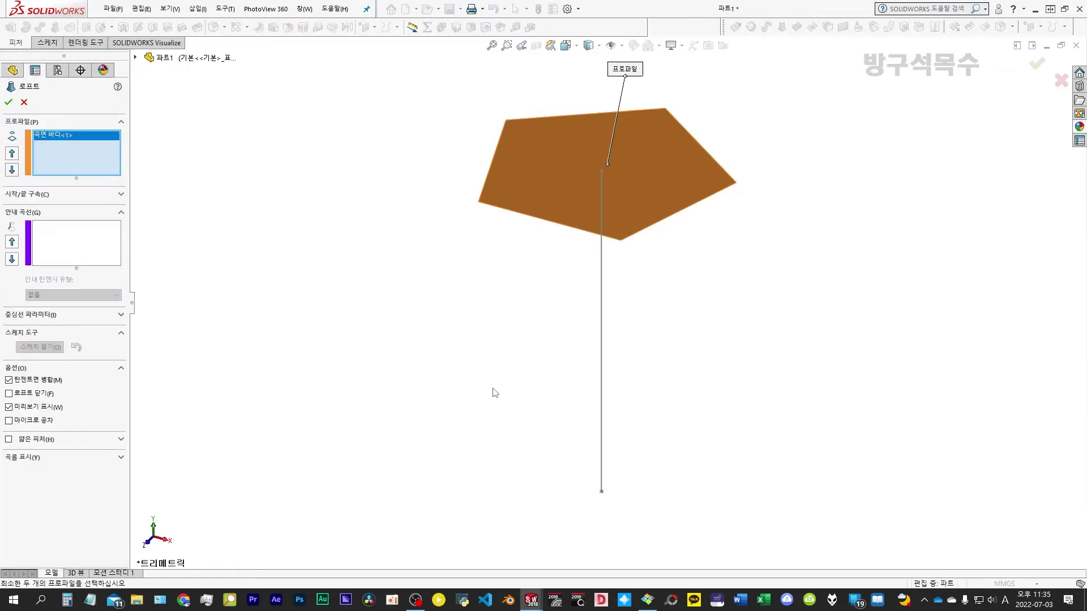
left_click(135, 57)
left_click(180, 207)
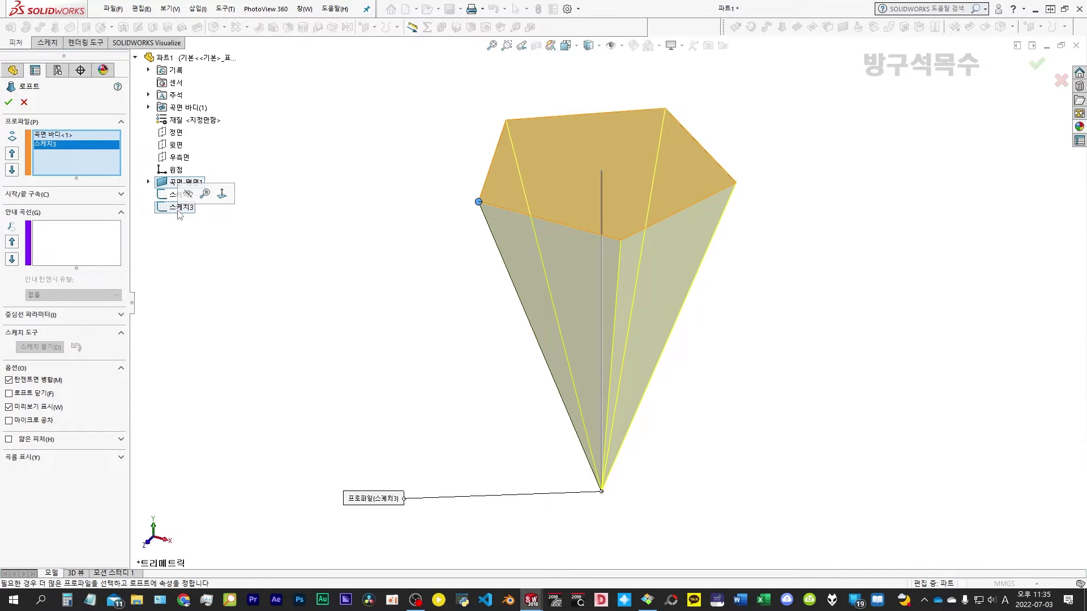
left_click(9, 102)
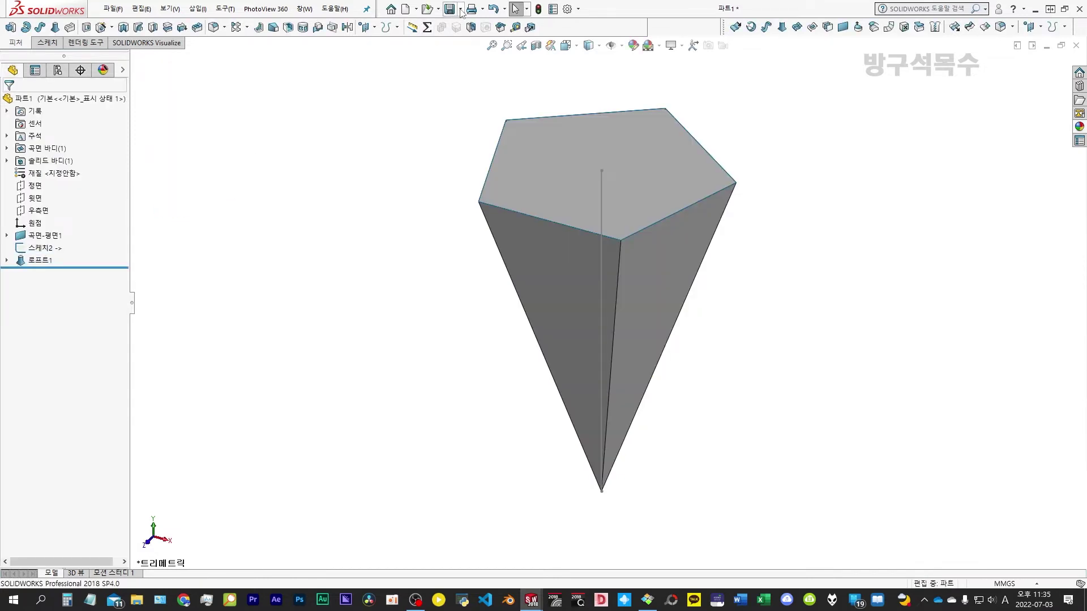
Save the part as 오각뿔, return to the assembly, and select the right hexagon panel's face
key("ctrl+s")
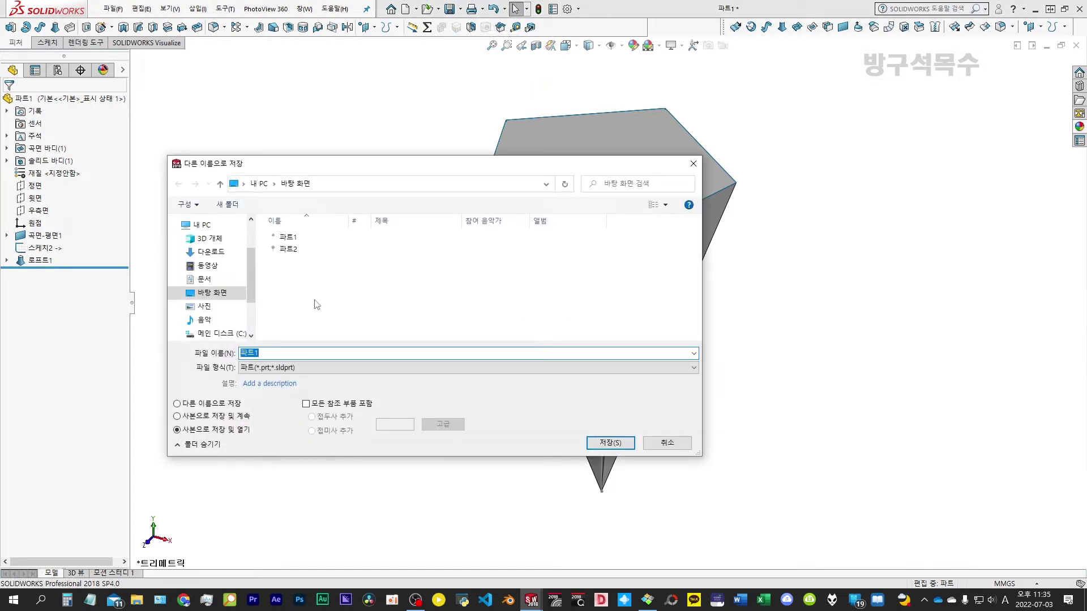
type("오각뿔")
key("Return")
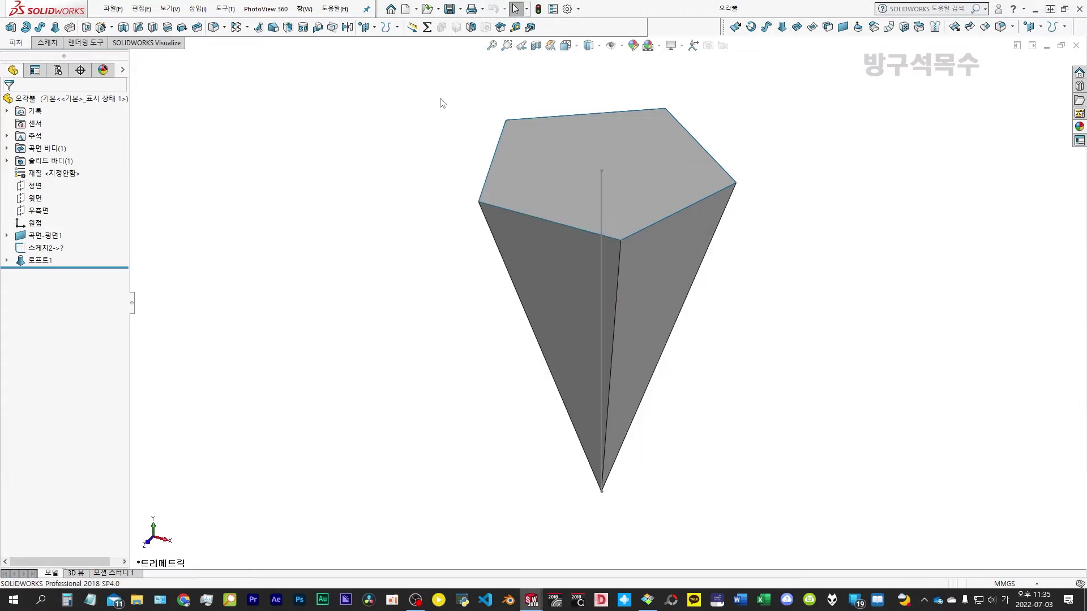
key("ctrl+Tab")
key("ctrl+Tab")
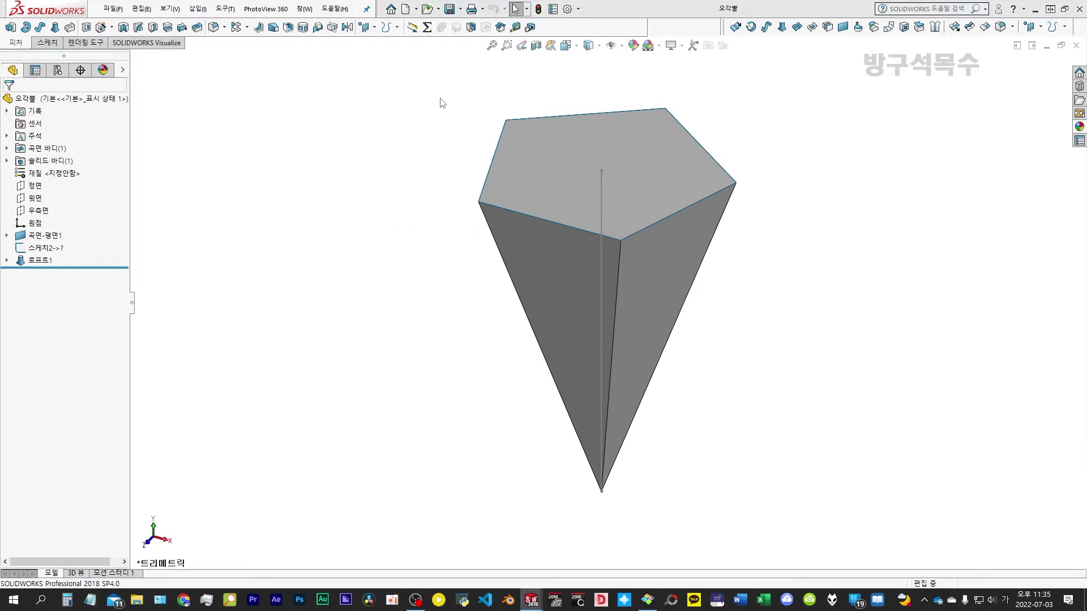
left_click(573, 178)
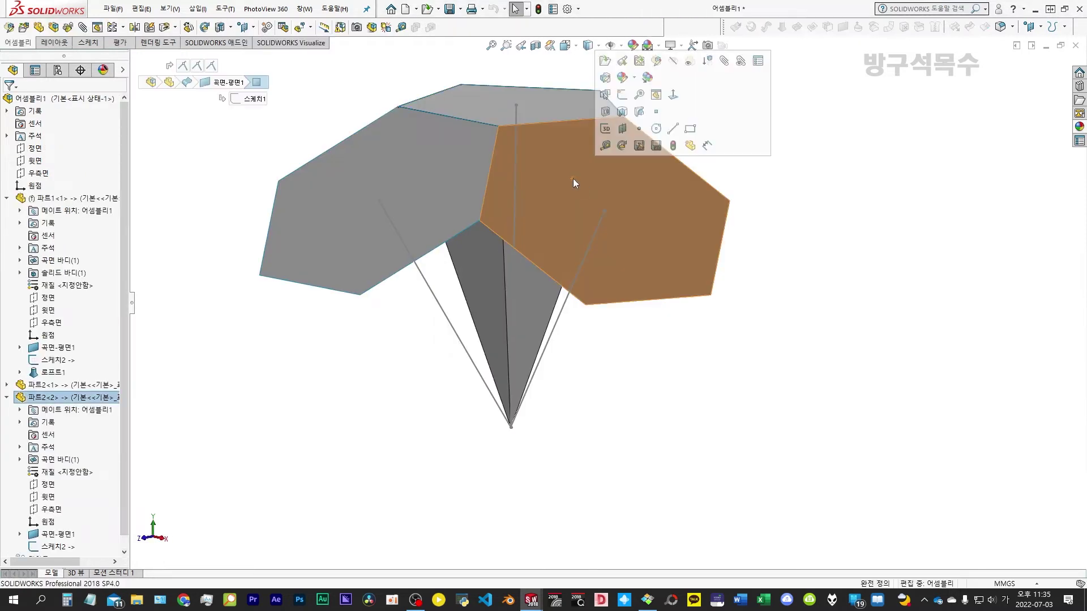
Open the hexagon part and add a Front-plane sketch with a point at the vertical line's bottom end
left_click(605, 62)
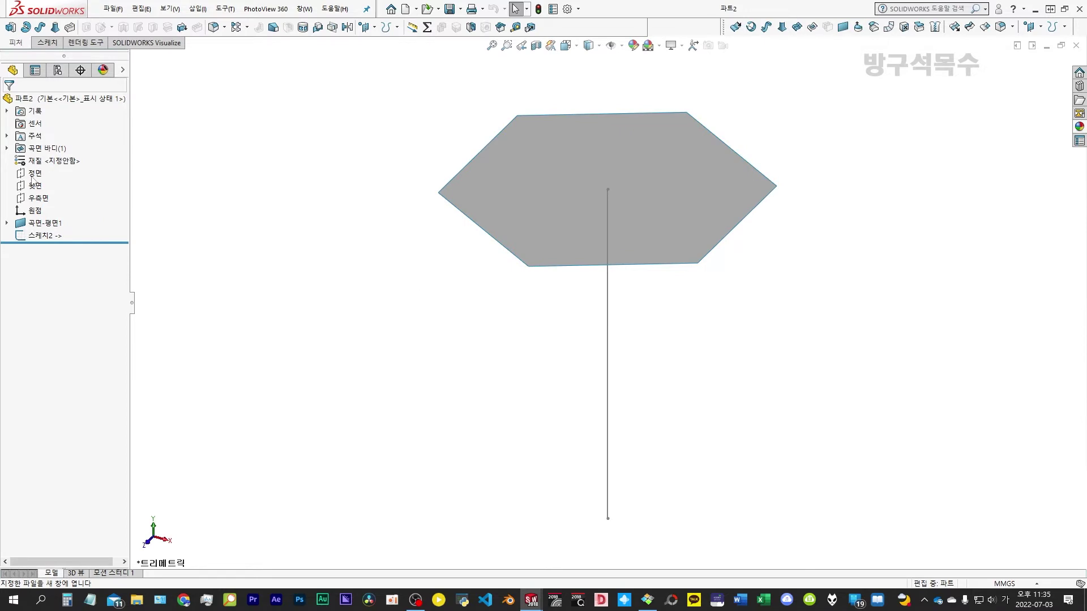
left_click(32, 174)
left_click(50, 190)
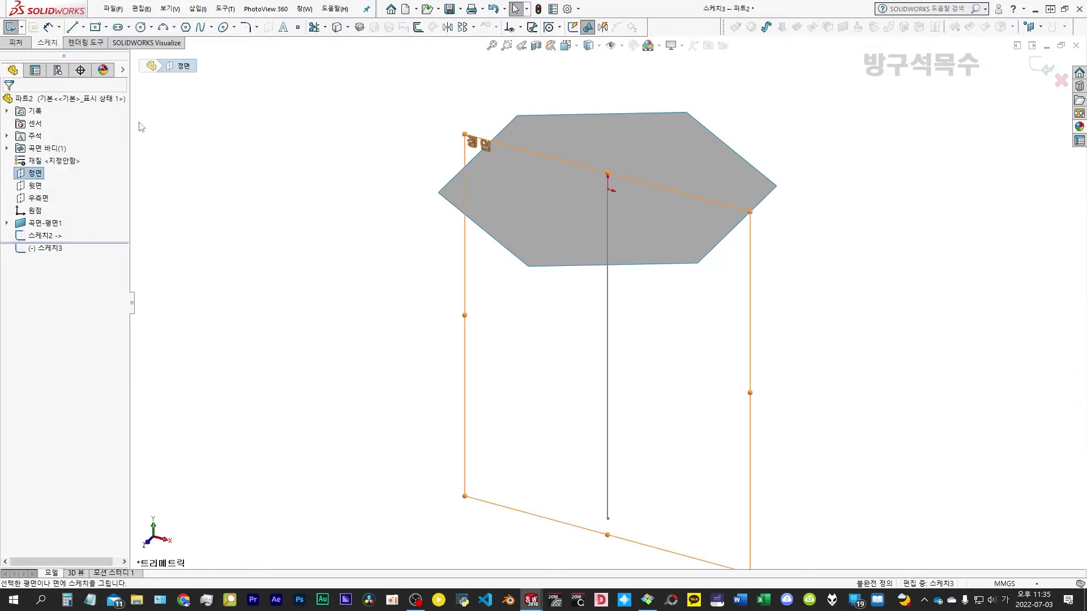
left_click(608, 518)
key("Escape")
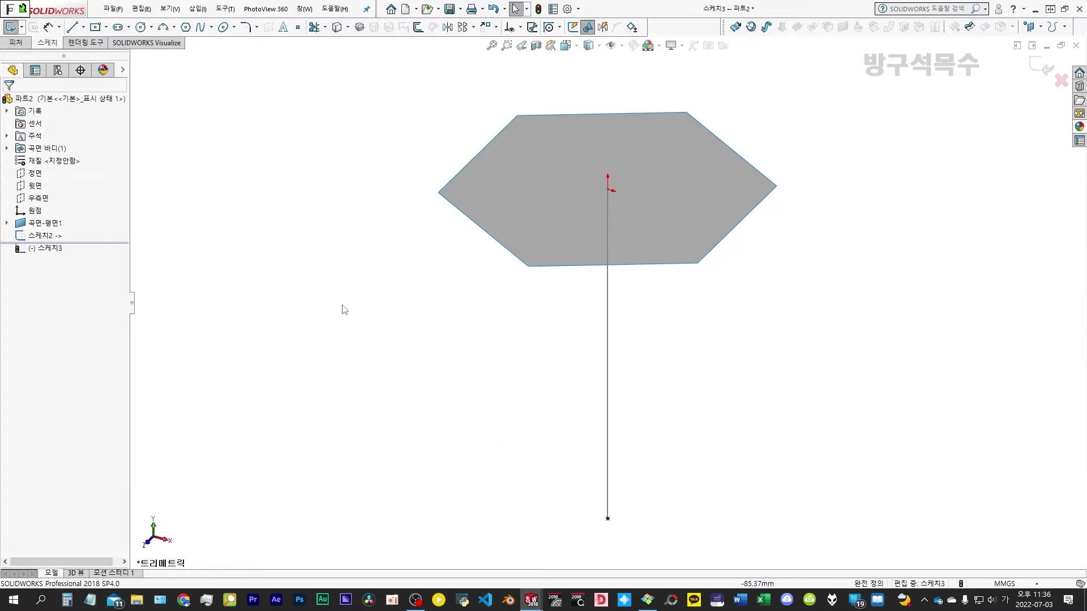
key("Hangul")
key("ctrl+b")
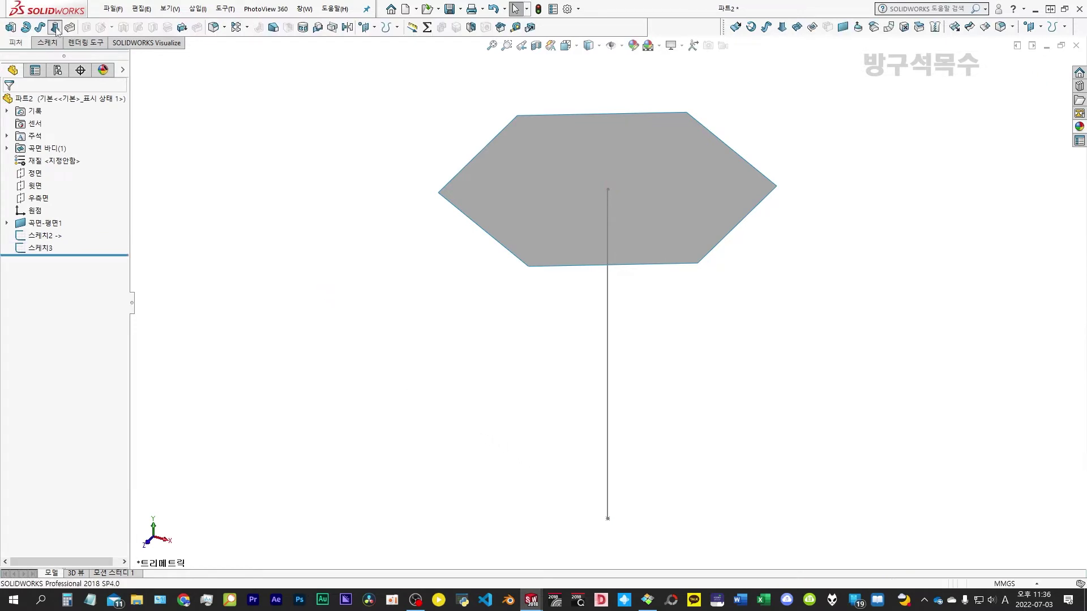
Loft the hexagonal surface to the Sketch3 apex point, forming a solid hexagonal pyramid
key("l")
left_click(505, 226)
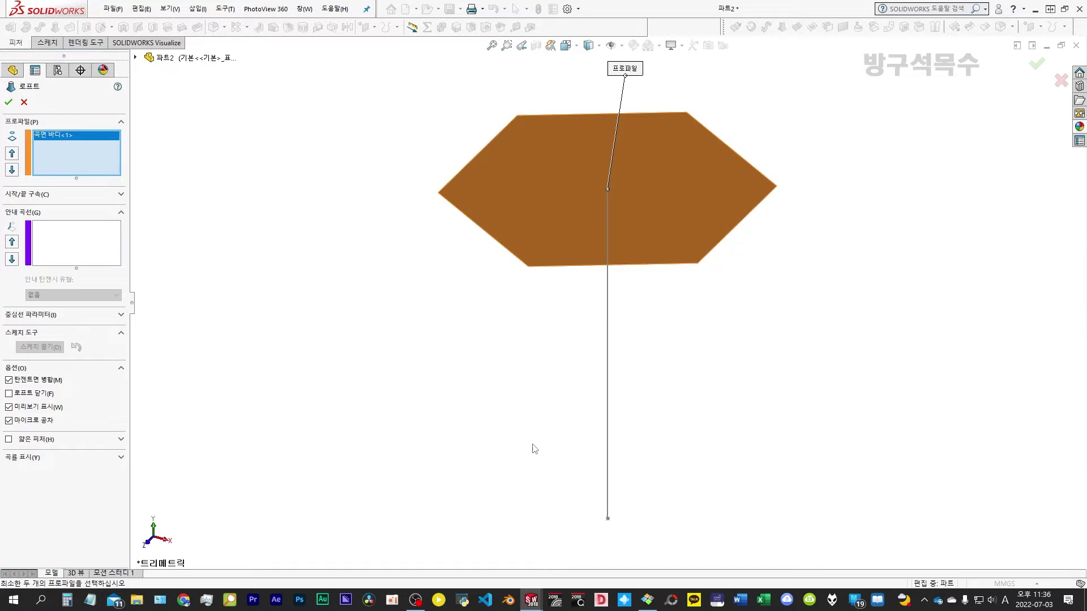
left_click(136, 57)
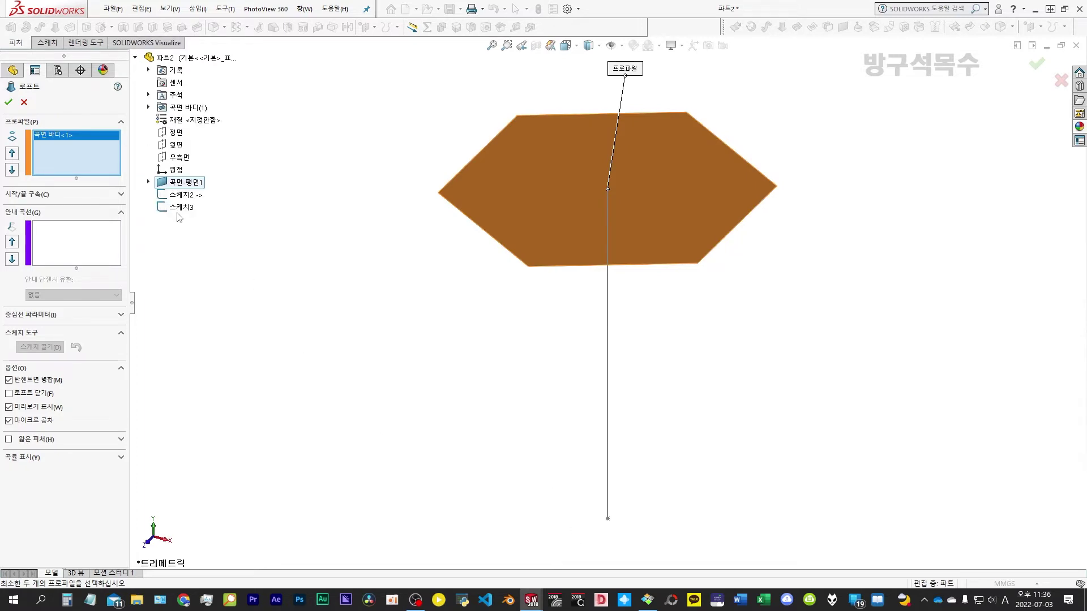
left_click(178, 211)
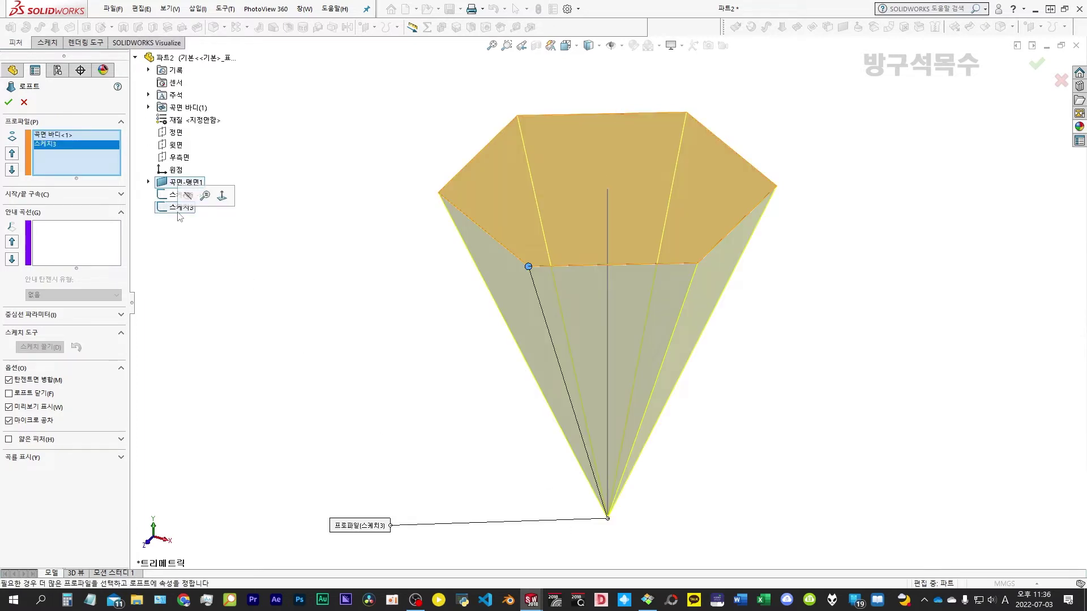
left_click(8, 102)
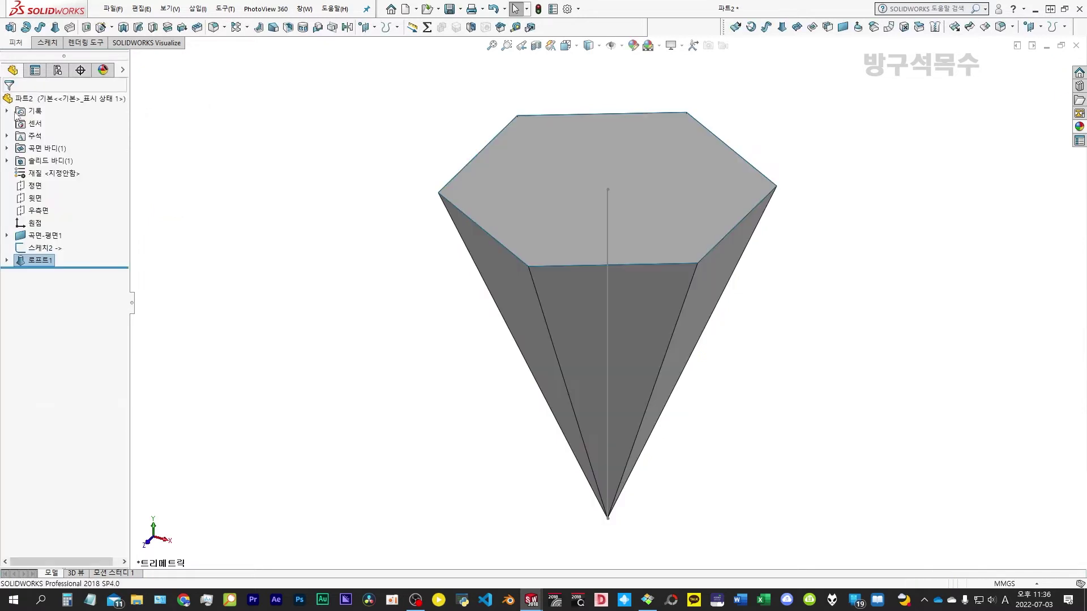
Save the part as a copy named 육각뿔
left_click(459, 8)
left_click(463, 37)
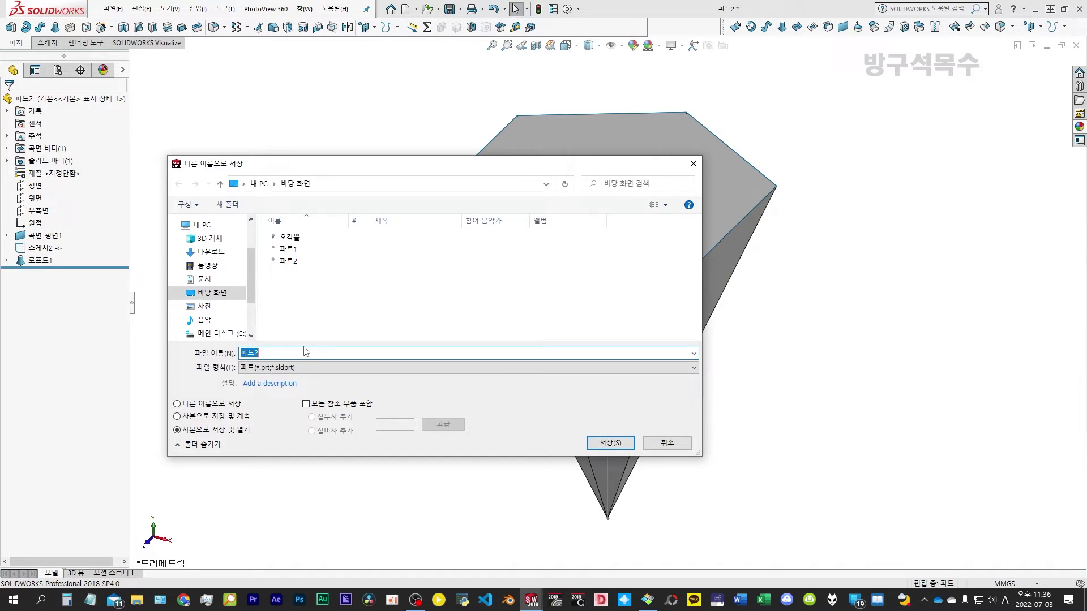
type("ㅇ")
type("각")
type("ㅃ")
left_click(598, 445)
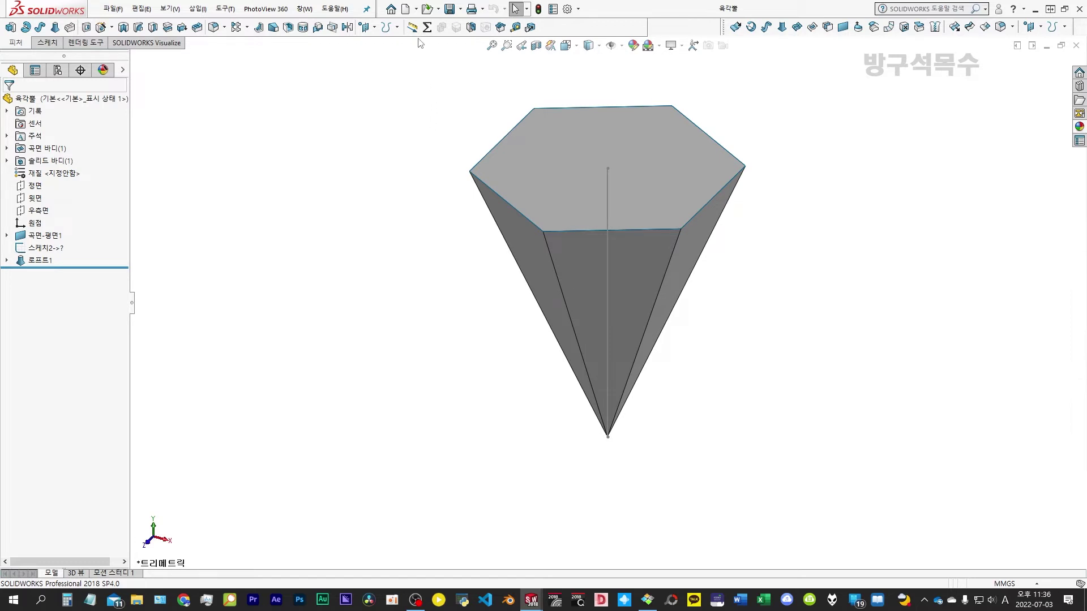
left_click(405, 9)
Create a new assembly and insert the 오각뿔 and 육각뿔 pyramids side by side
left_click(399, 275)
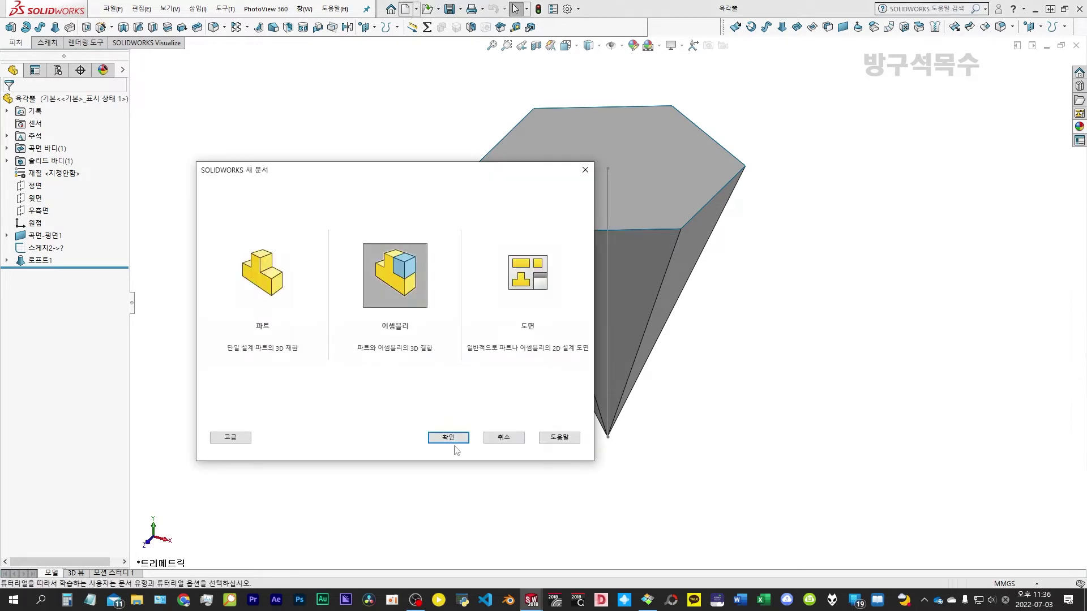
left_click(450, 438)
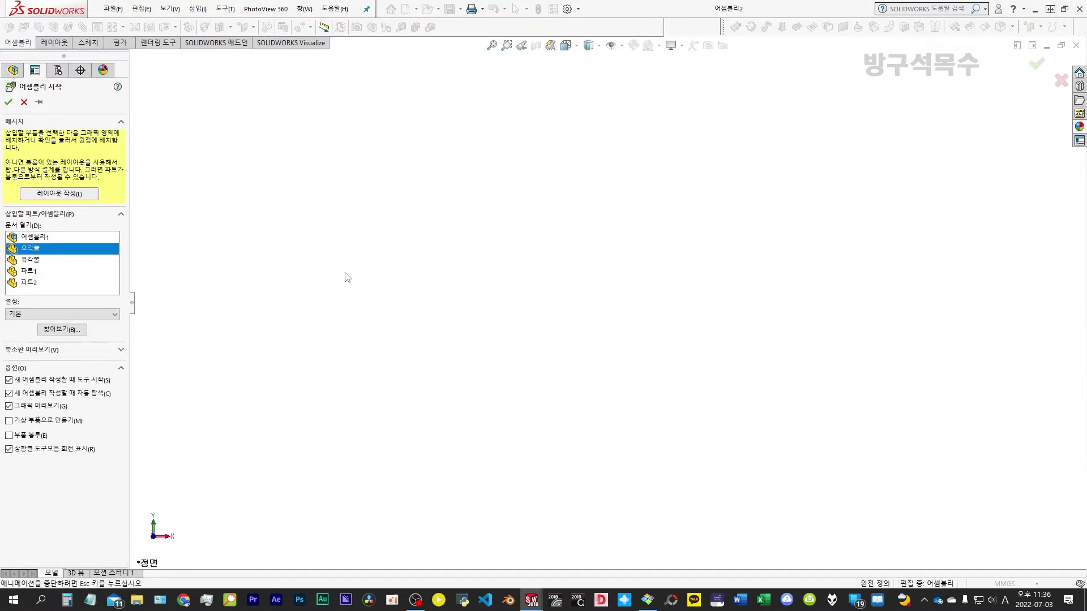
left_click(527, 327)
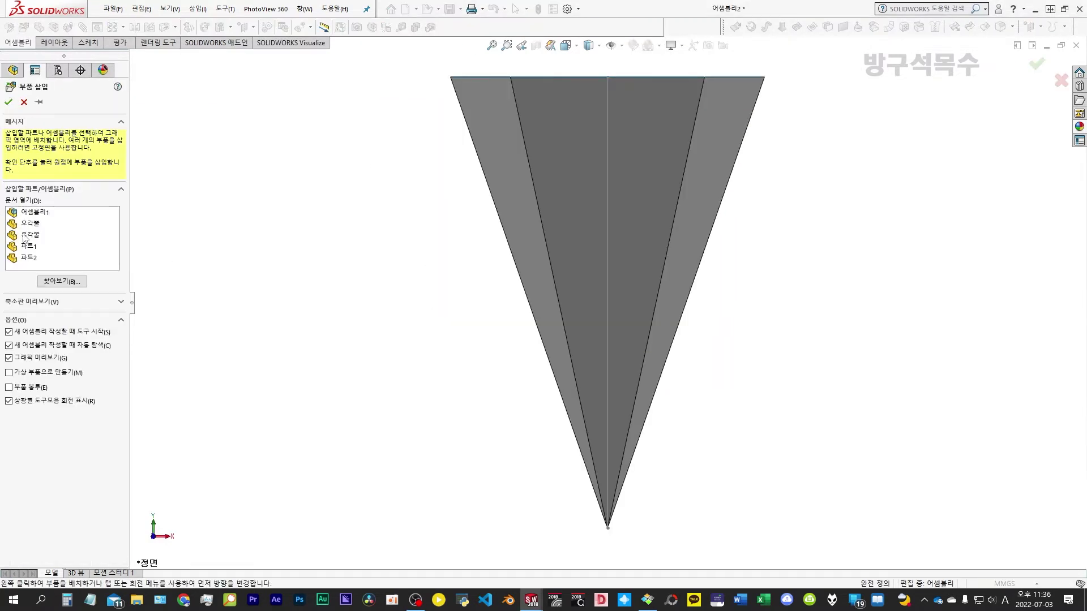
left_click(26, 234)
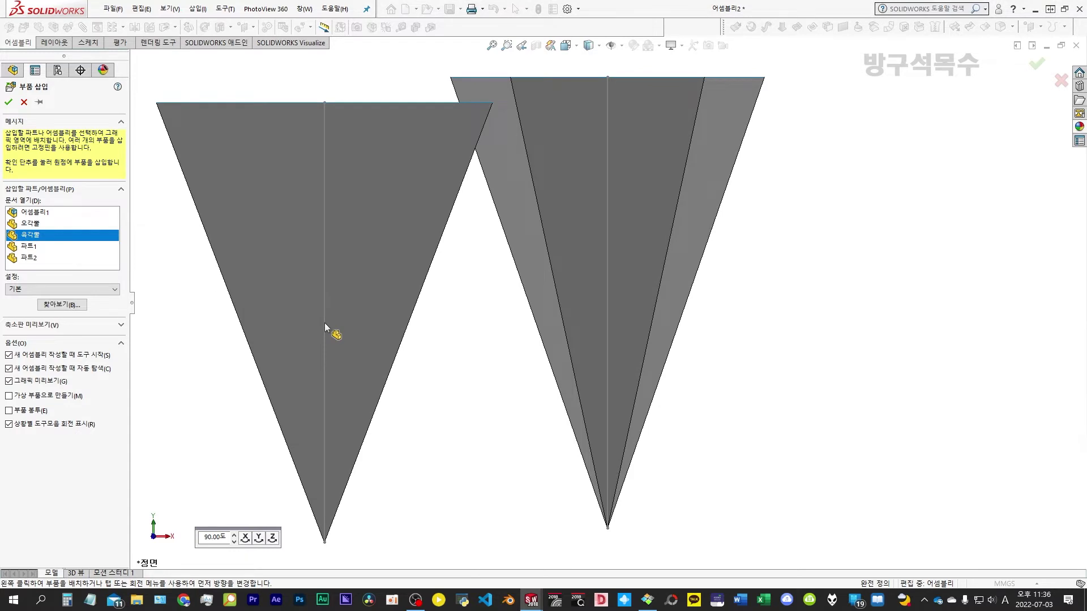
left_click(324, 326)
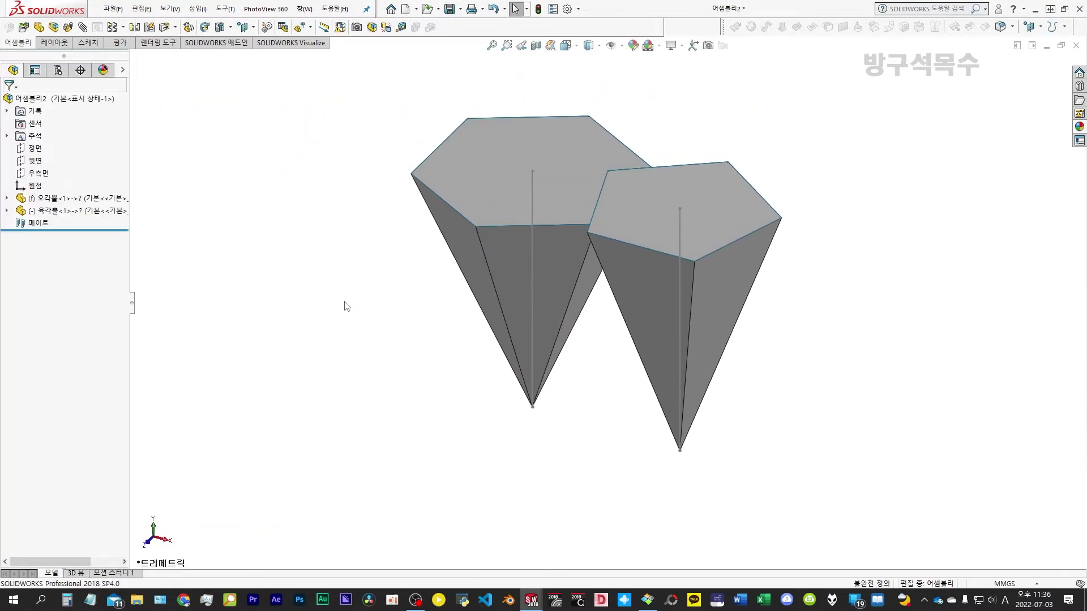
left_click_drag(440, 201, 413, 199)
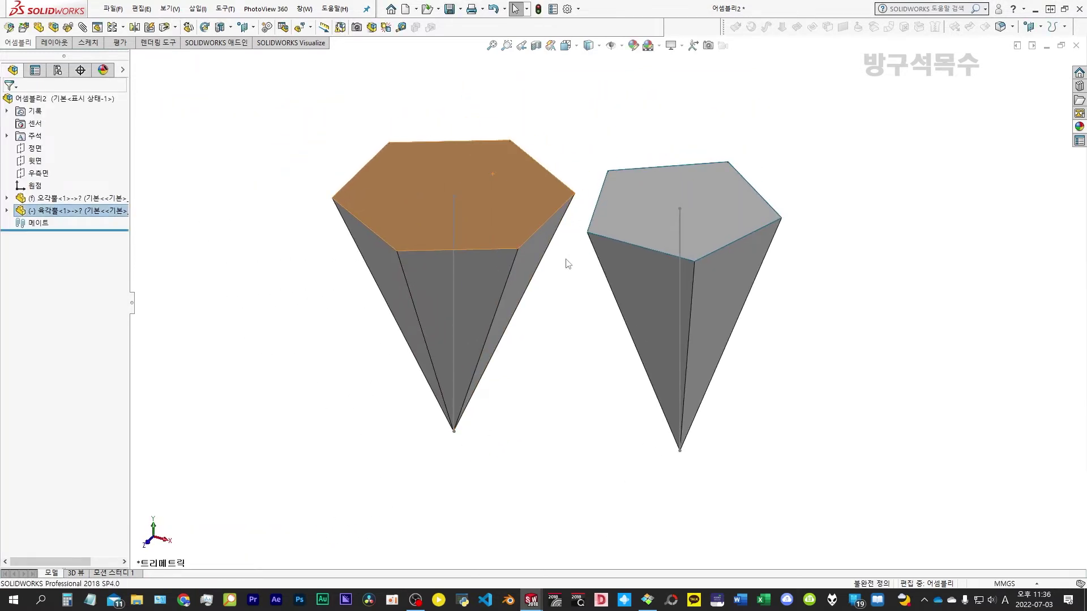
Mate a slanted side edge of the hexagonal pyramid coincident with a pentagonal pyramid edge
left_click(568, 264)
middle_click_drag(567, 264, 583, 250)
left_click(515, 275)
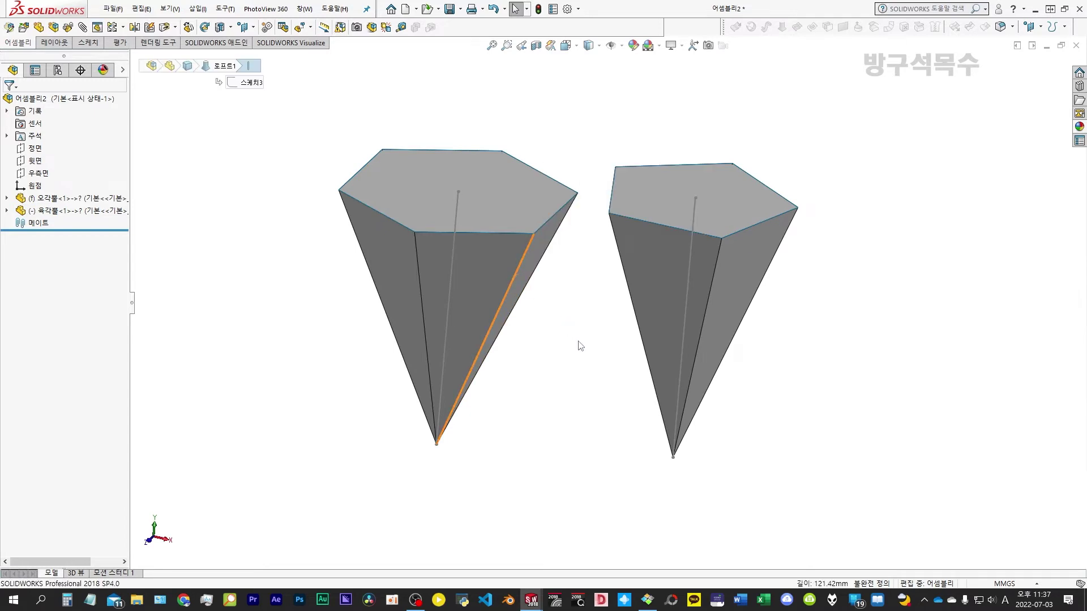
left_click(639, 326, "ctrl")
left_click(672, 316)
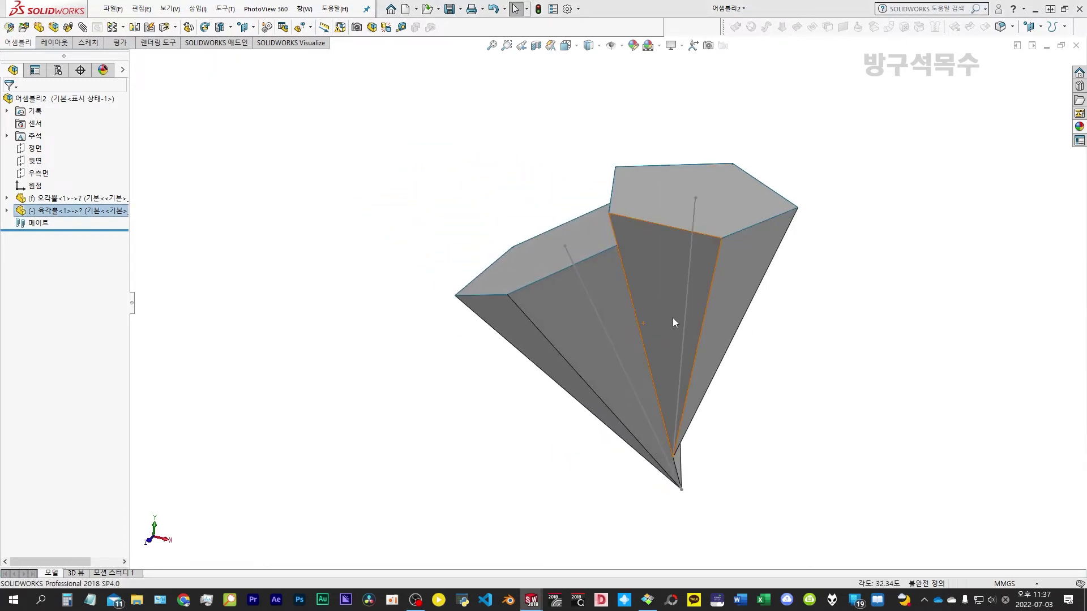
middle_click_drag(596, 327, 575, 314)
left_click_drag(575, 314, 588, 368)
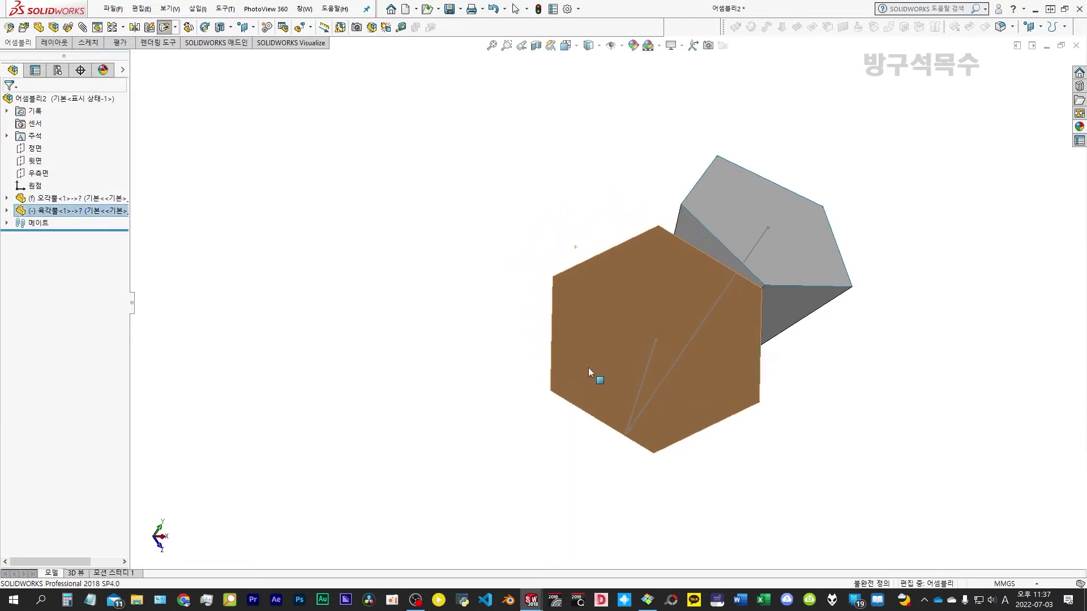
middle_click_drag(498, 303, 623, 267)
key("Escape")
Mate a second pair of side edges so the hexagonal pyramid sits flush against the pentagonal one
left_click(625, 268)
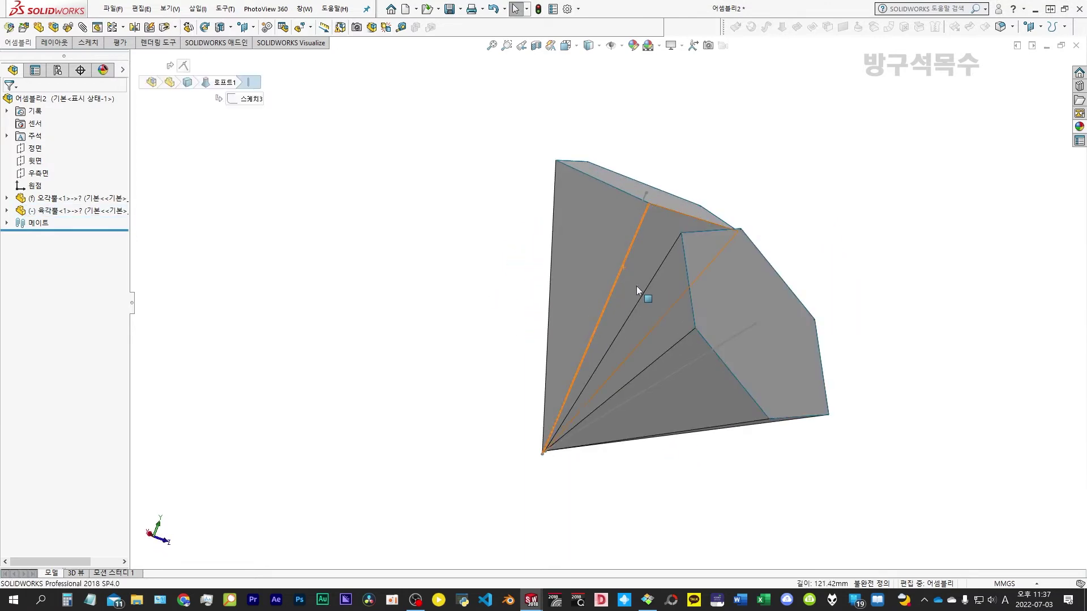
left_click(648, 285)
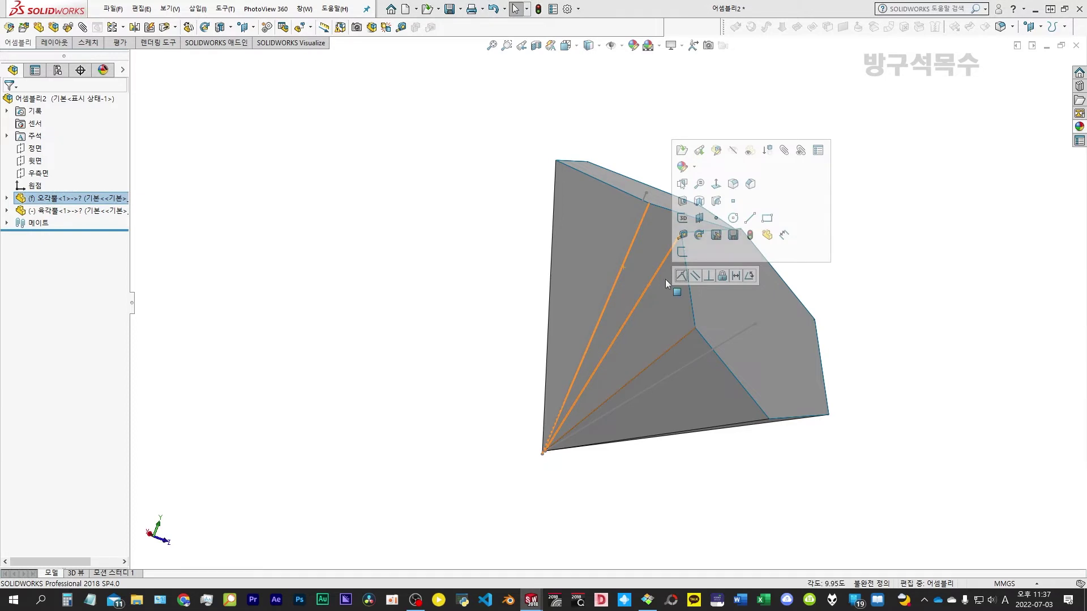
left_click_drag(658, 281, 682, 273)
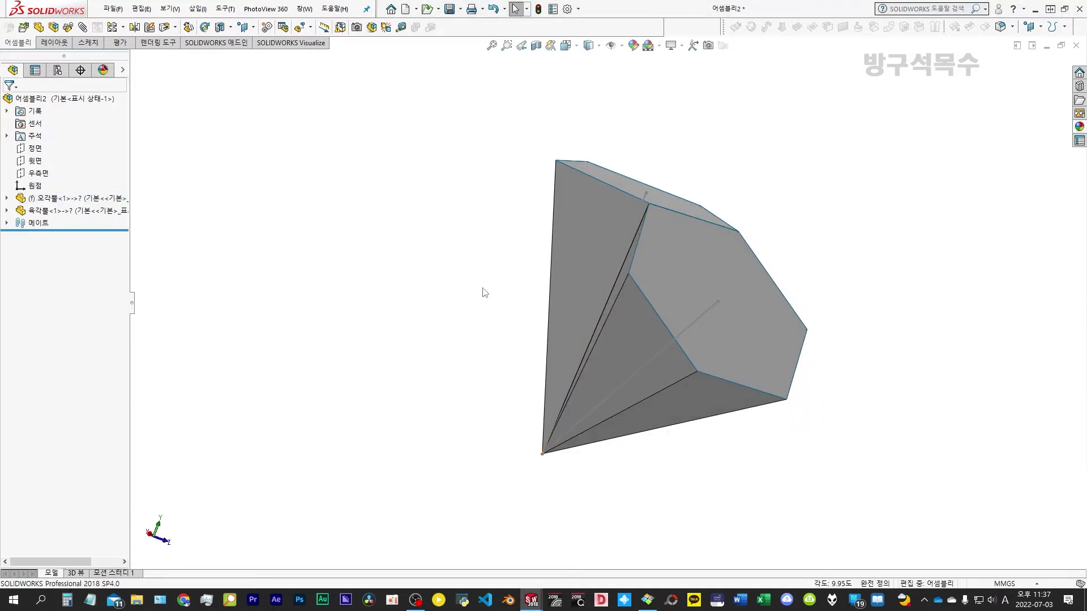
middle_click_drag(473, 290, 340, 291)
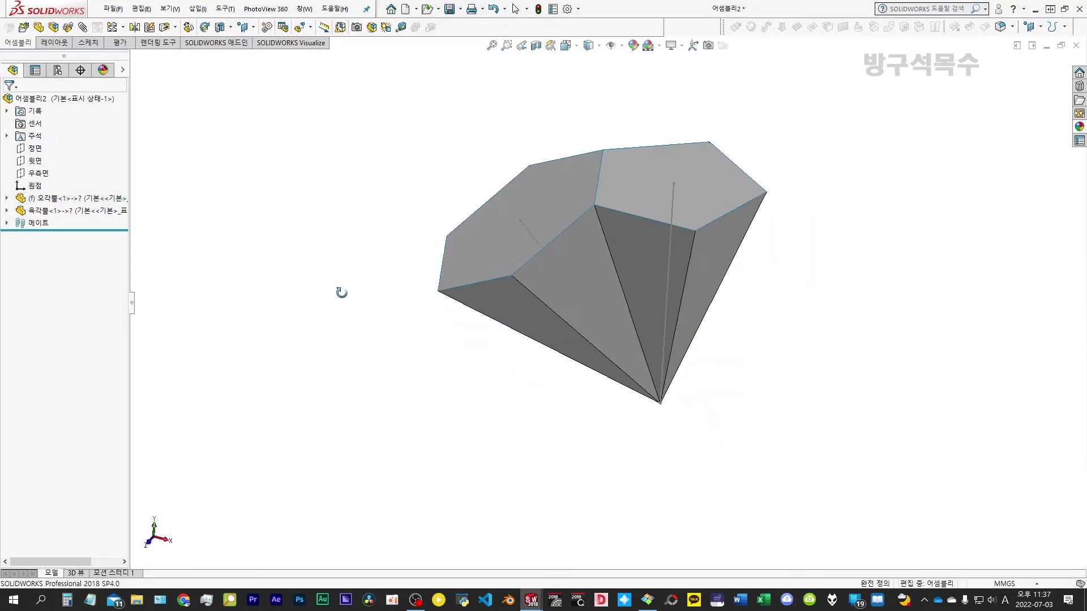
Circularly pattern 육각뿔 five times about the 오각뿔 axis, then drag out a 오각뿔 copy
left_click(122, 26)
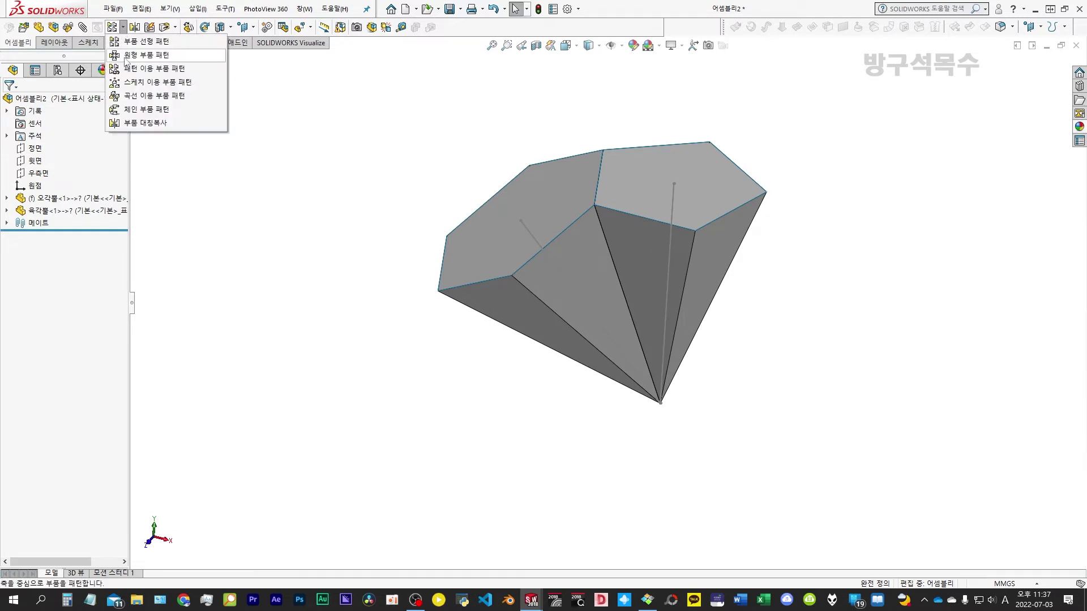
left_click(142, 54)
left_click(489, 256)
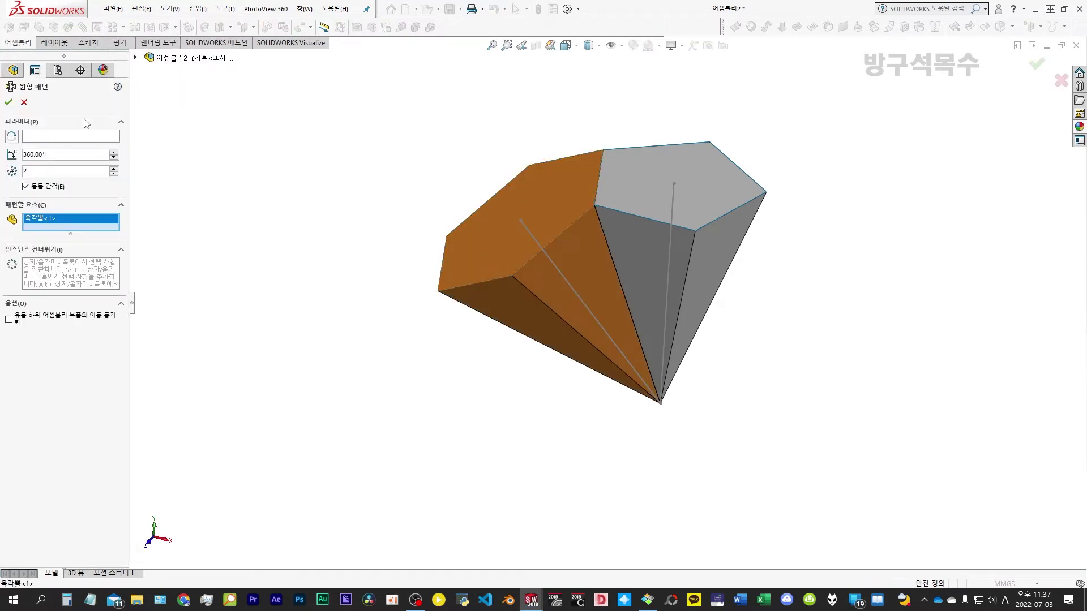
left_click(673, 202)
left_click(113, 168)
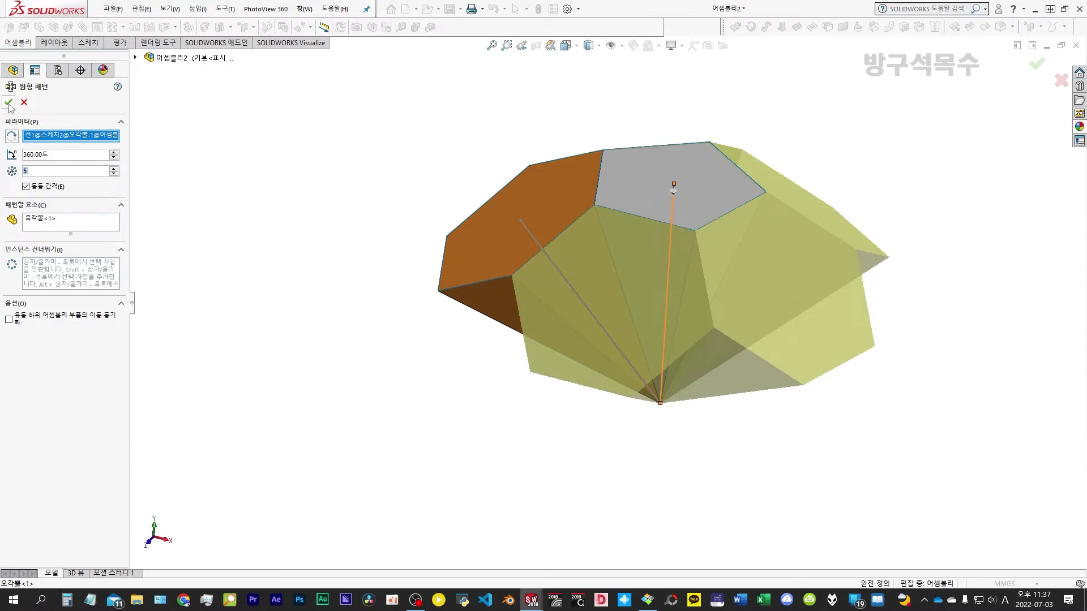
left_click(9, 103)
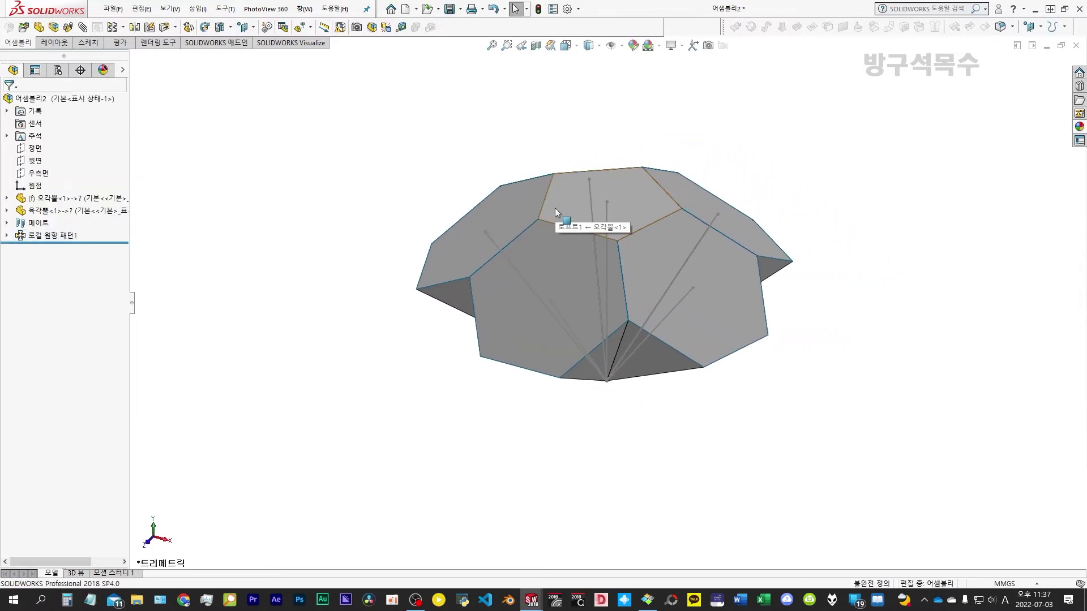
left_click_drag(555, 208, 360, 410)
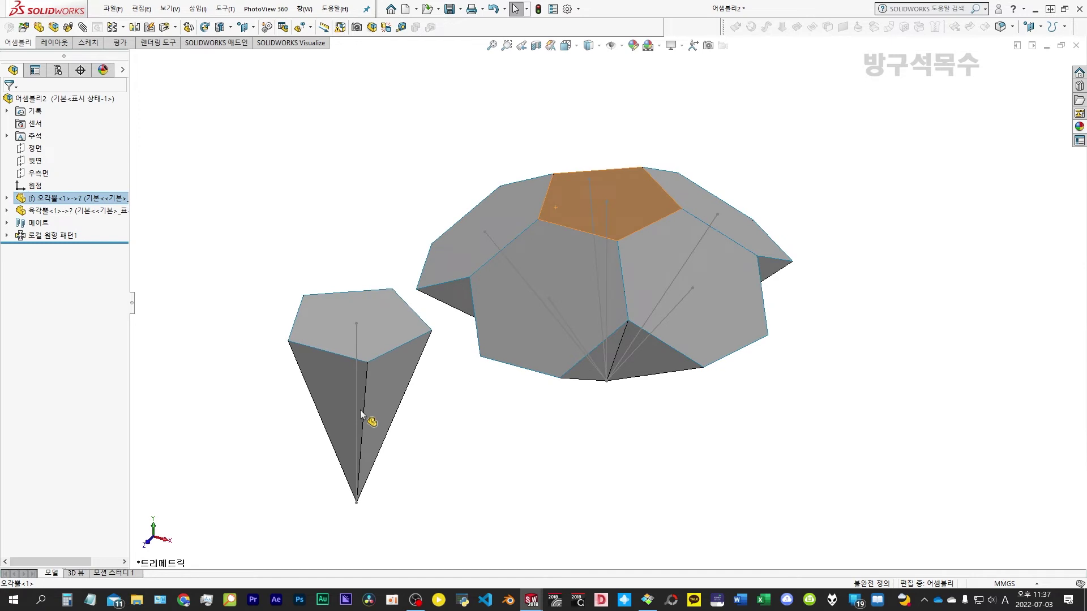
Mate the second 오각뿔's side edges to adjacent hexagonal pyramid edges, then view in trimetric
scroll(451, 308, "down", 3)
mouse_move(451, 308)
middle_mouse_down()
mouse_move(351, 414)
mouse_move(308, 406)
mouse_move(467, 385)
mouse_move(392, 361)
middle_mouse_up()
left_click(333, 343)
key("s")
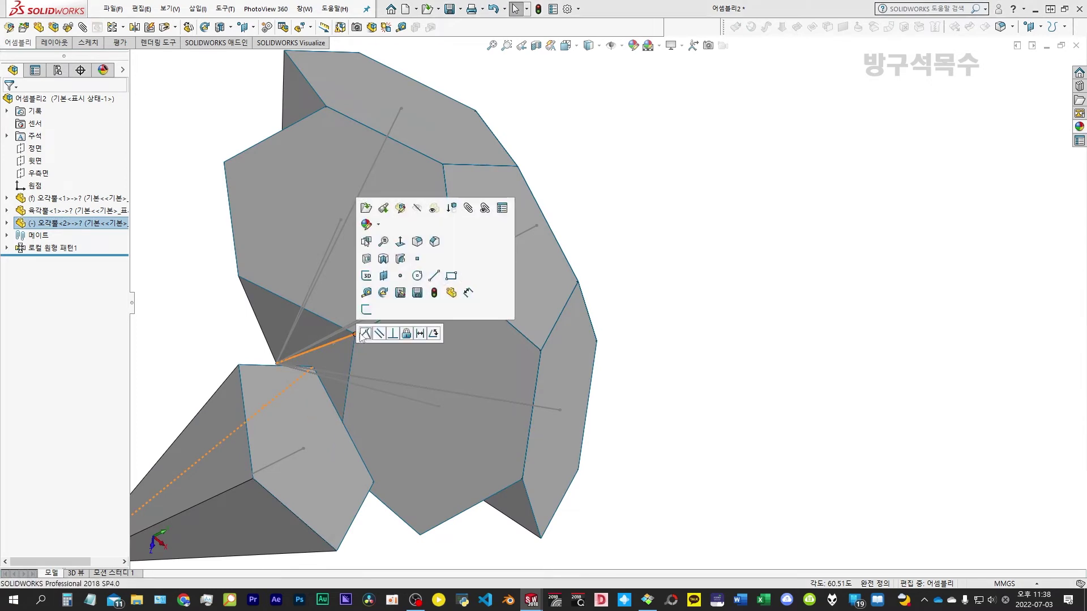
middle_click_drag(362, 335, 318, 315)
left_click(284, 288)
left_click(281, 363, "ctrl")
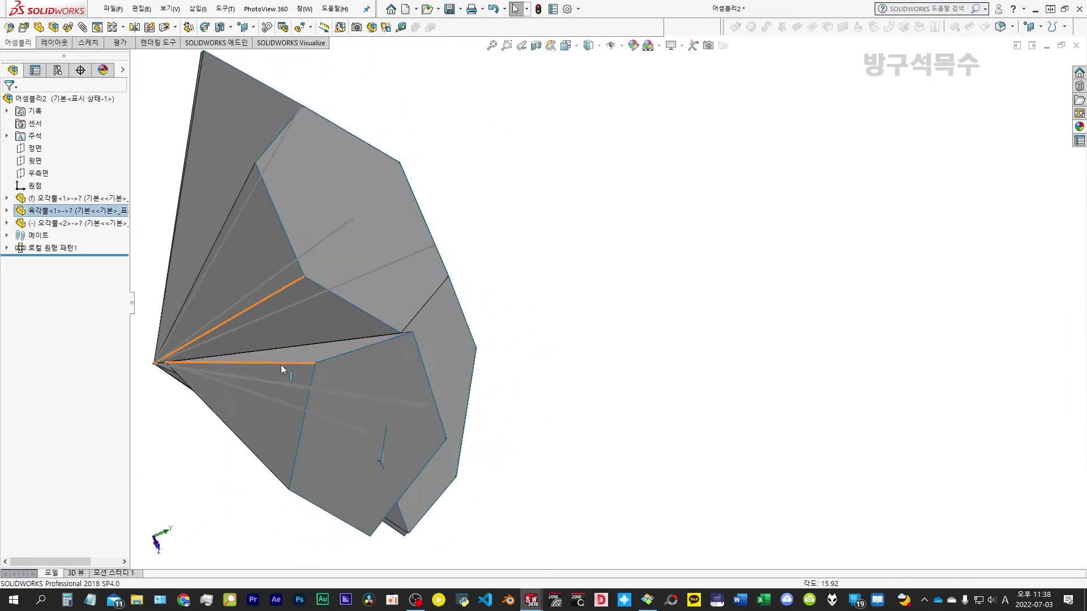
key("s")
left_click(312, 354)
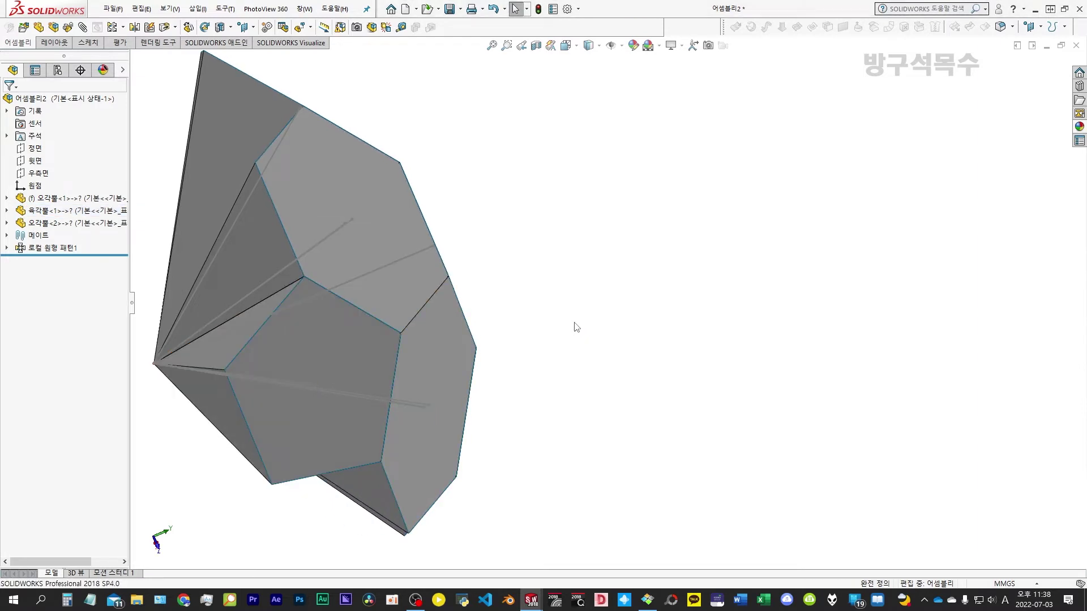
key("ctrl+7")
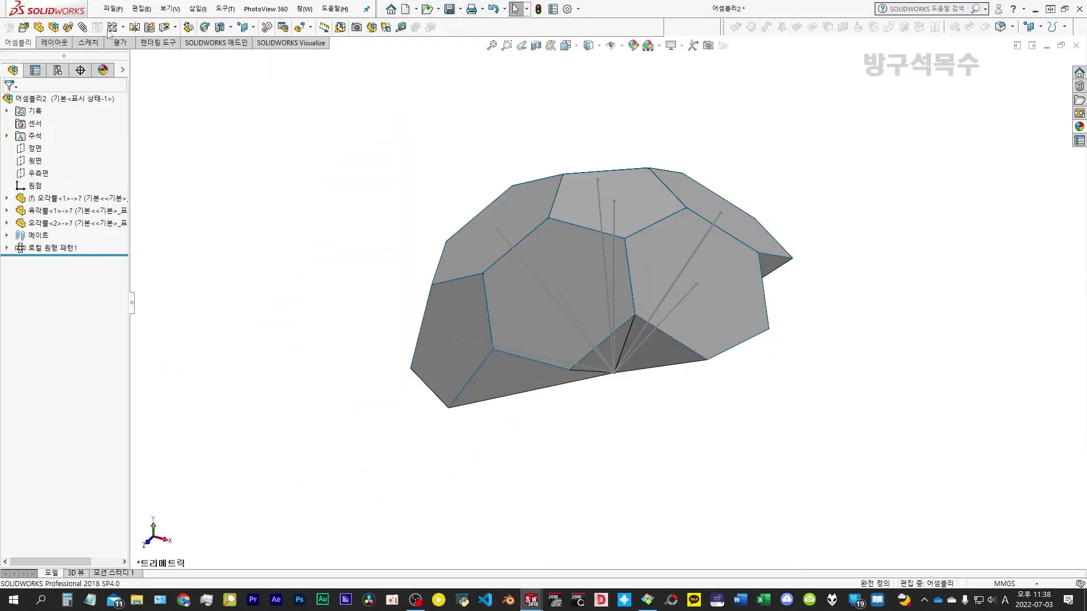
left_click(123, 27)
Pattern 오각뿔<2> five times around the vertical sketch line, then move a hexagon copy clear
left_click(138, 54)
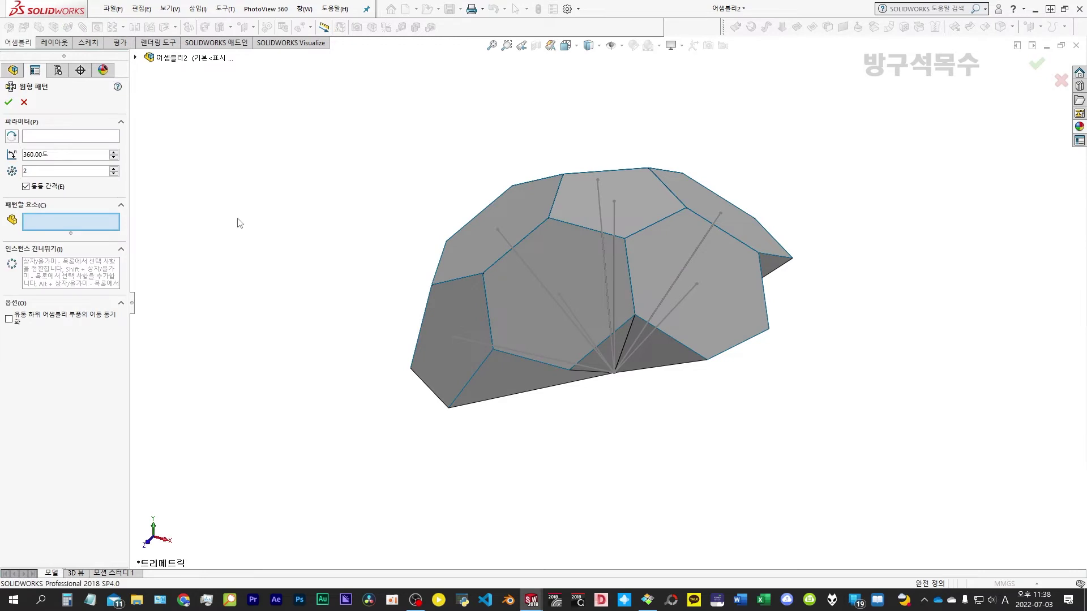
left_click(428, 342)
left_click(96, 136)
left_click(614, 216)
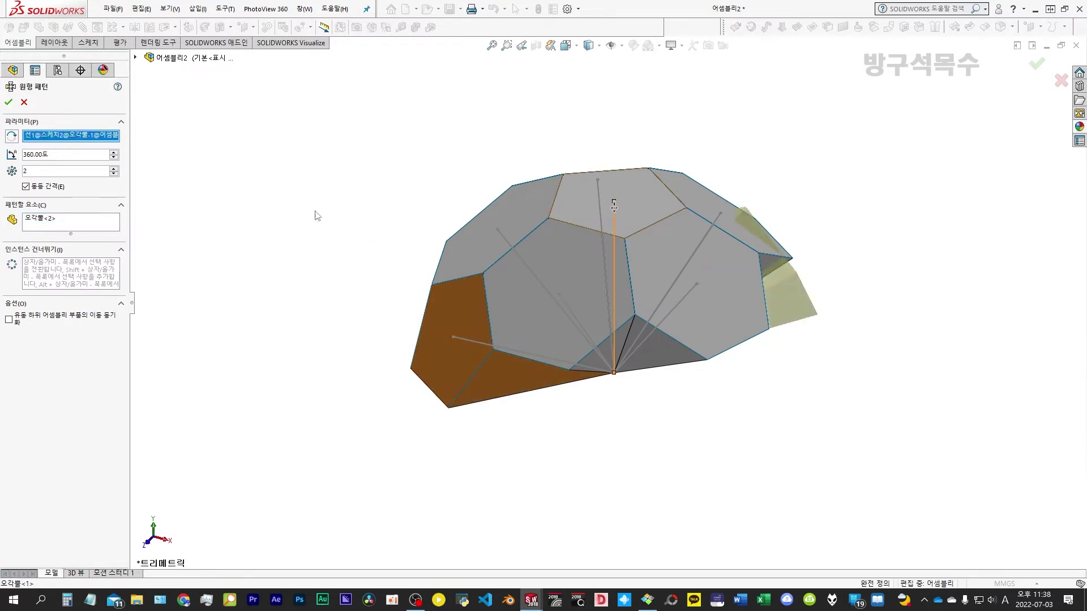
left_click(113, 168)
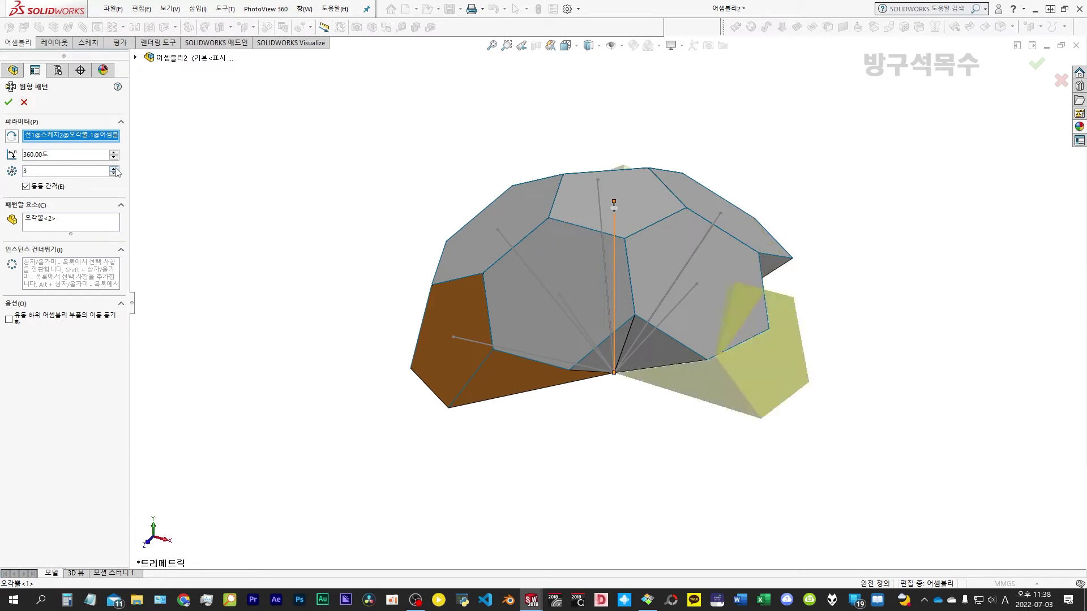
left_click(113, 168)
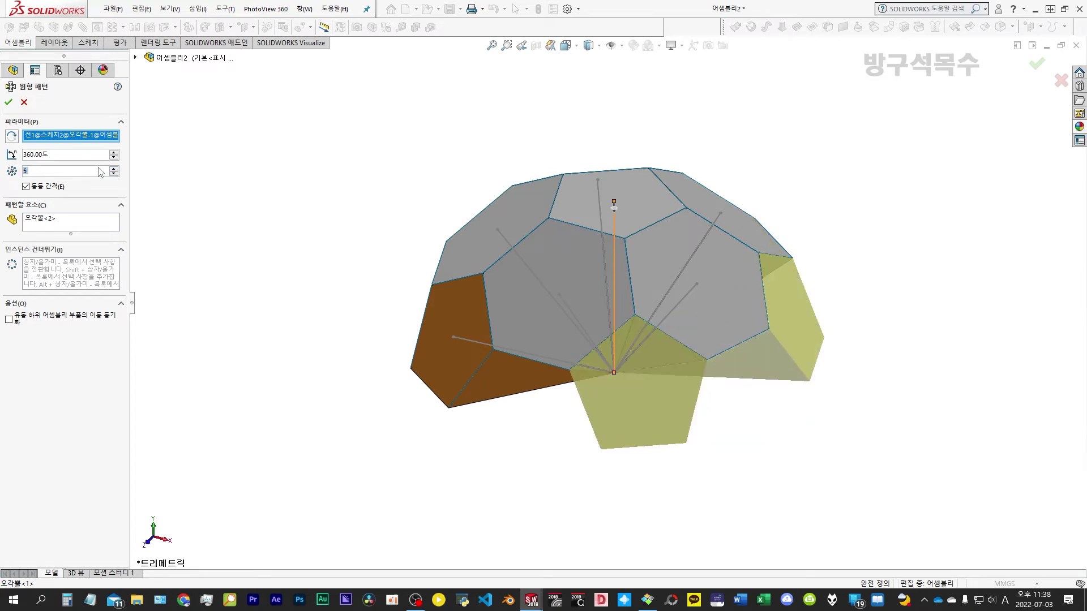
left_click(8, 103)
middle_click_drag(270, 184, 272, 187)
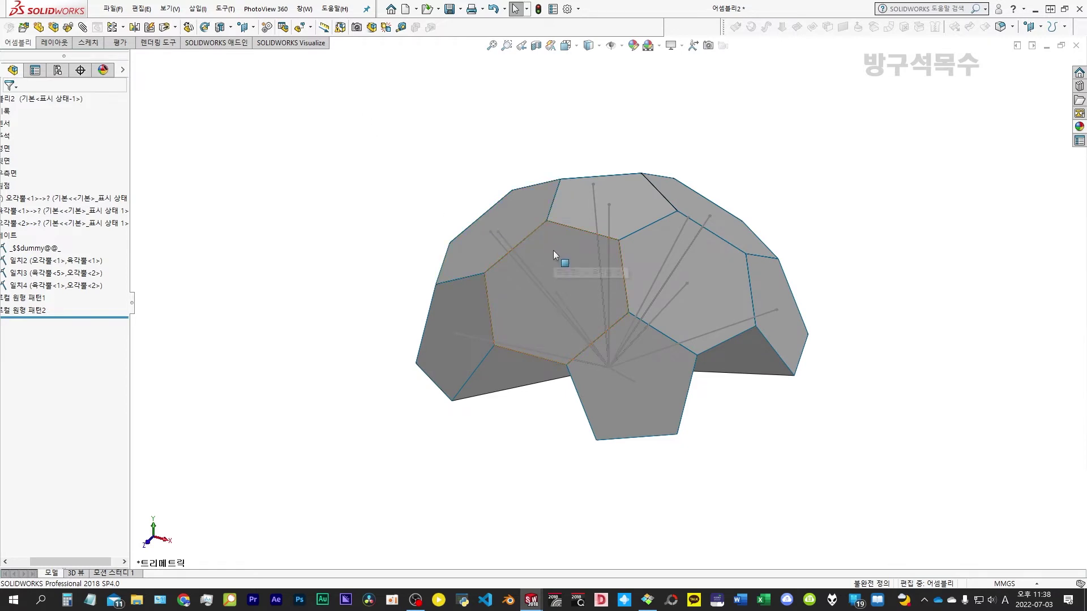
mouse_move(555, 251)
left_mouse_down()
mouse_move(440, 316)
mouse_move(357, 441)
left_mouse_up()
Seat the spare 육각뿔 at the dome's lower rim with two coincident edge mates to the pentagon
mouse_move(328, 362)
middle_mouse_down()
mouse_move(517, 449)
mouse_move(548, 448)
mouse_move(372, 416)
middle_mouse_up()
left_click(378, 414, "ctrl")
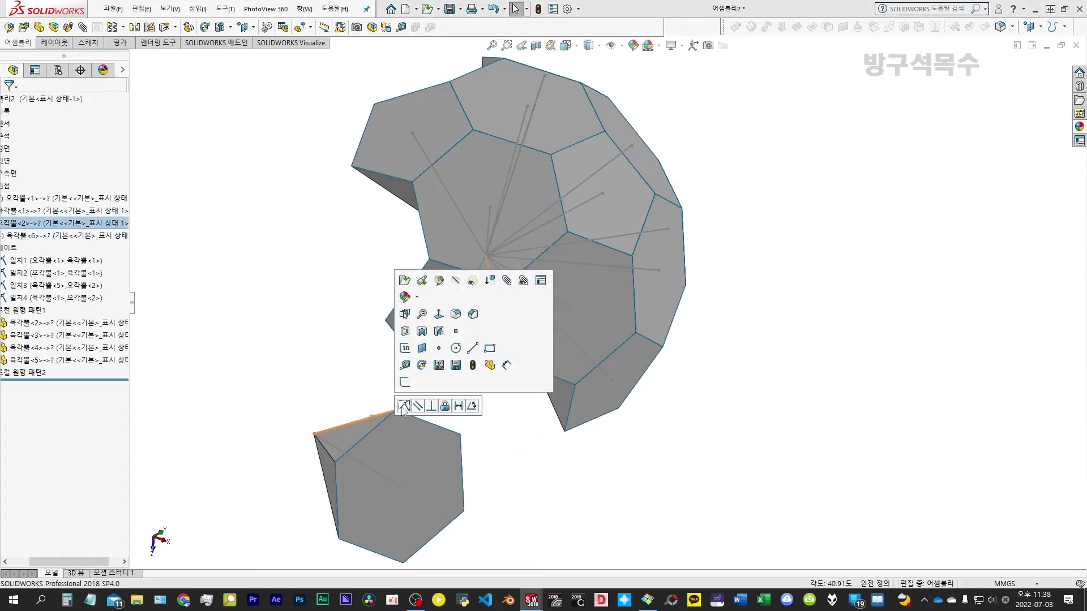
left_click(403, 405)
mouse_move(402, 406)
middle_mouse_down()
mouse_move(425, 270)
mouse_move(473, 244)
mouse_move(617, 338)
middle_mouse_up()
left_click(495, 261)
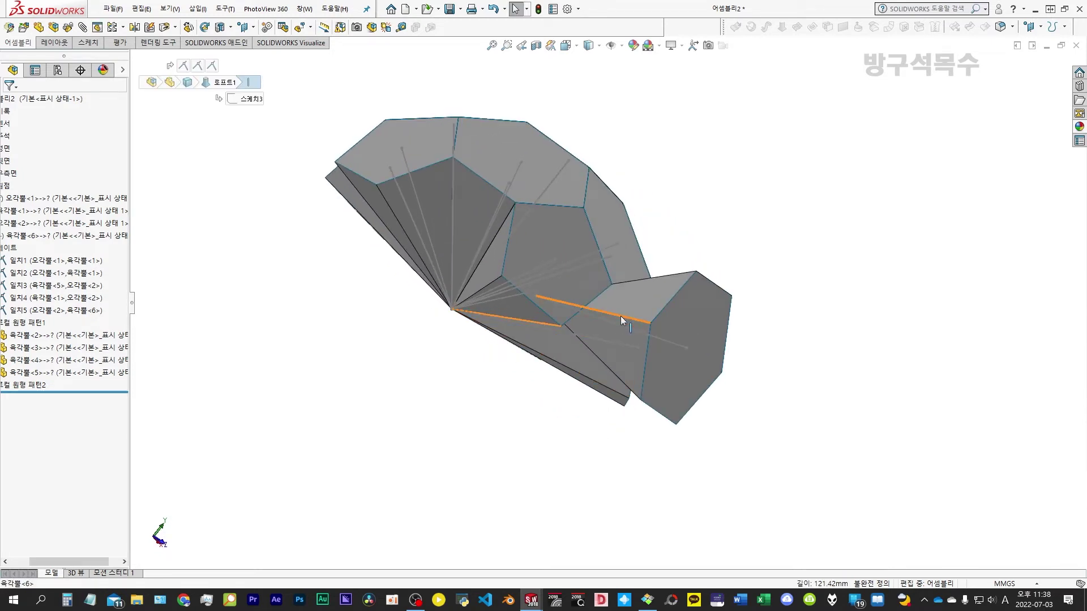
left_click(620, 316, "ctrl")
left_click(654, 308)
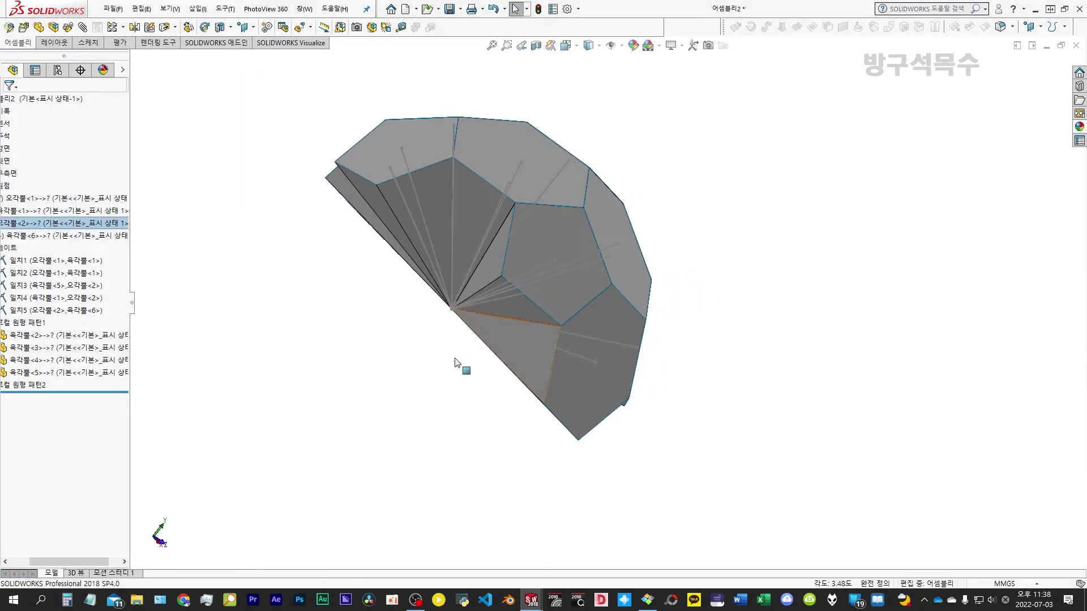
left_click(122, 26)
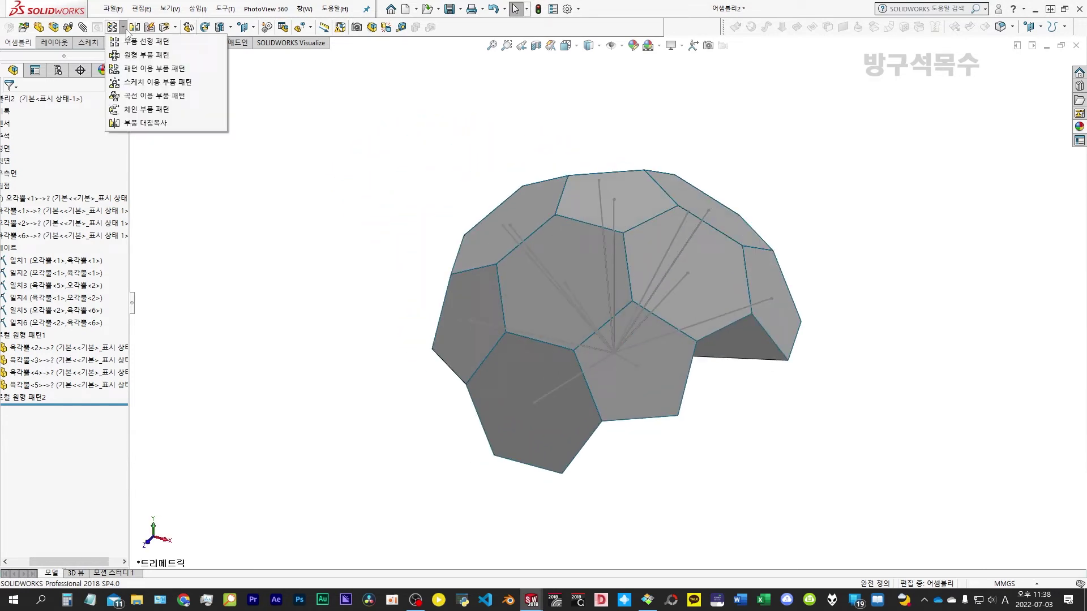
Circularly pattern 육각뿔<6> around the vertical sketch line to complete the half-ball
left_click(141, 55)
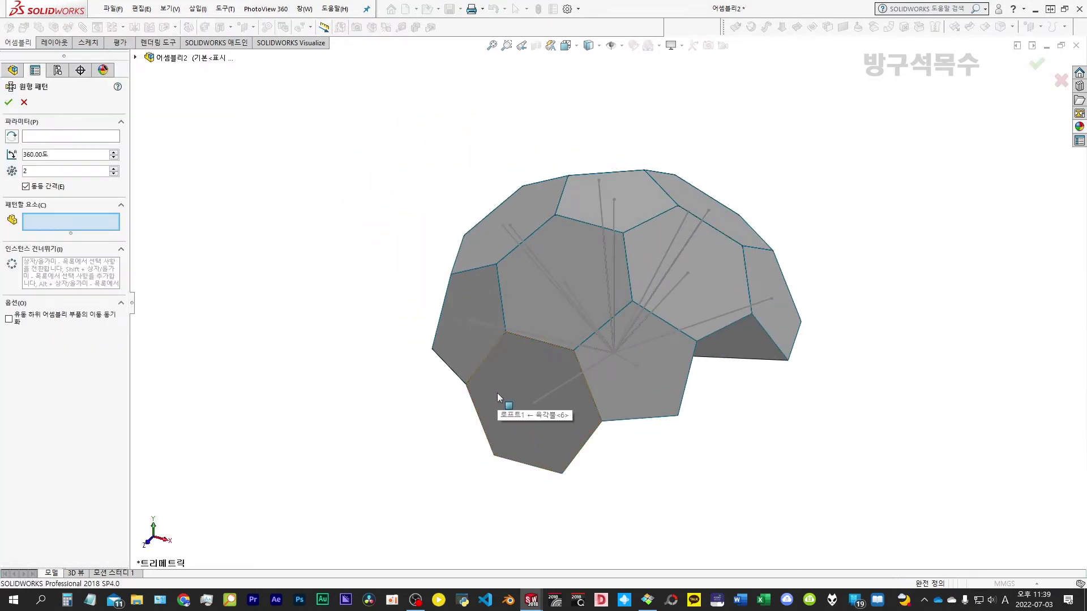
left_click(531, 442)
left_click(79, 141)
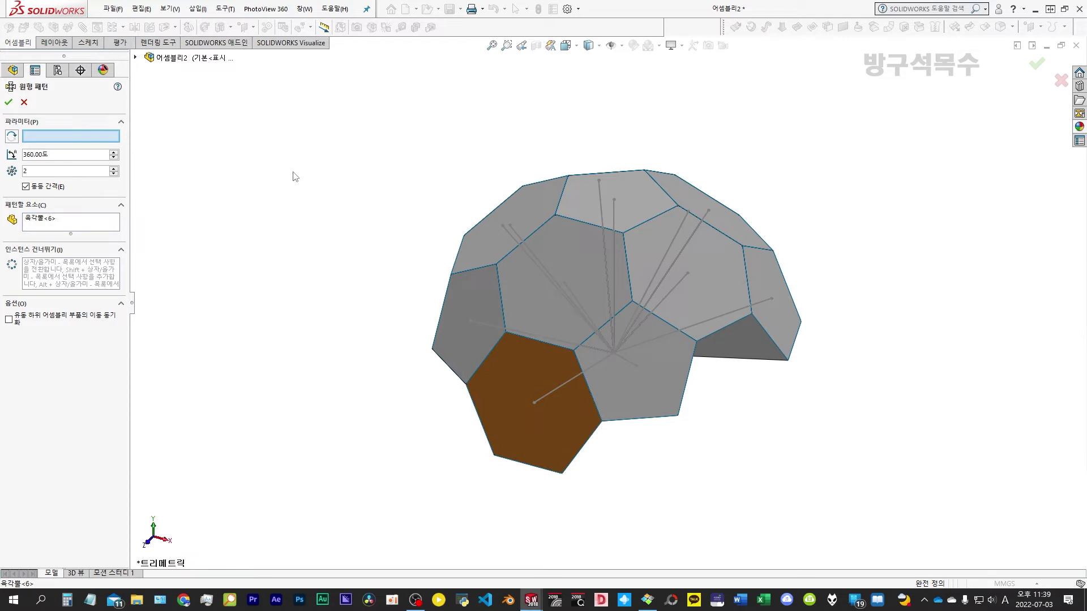
left_click(614, 210)
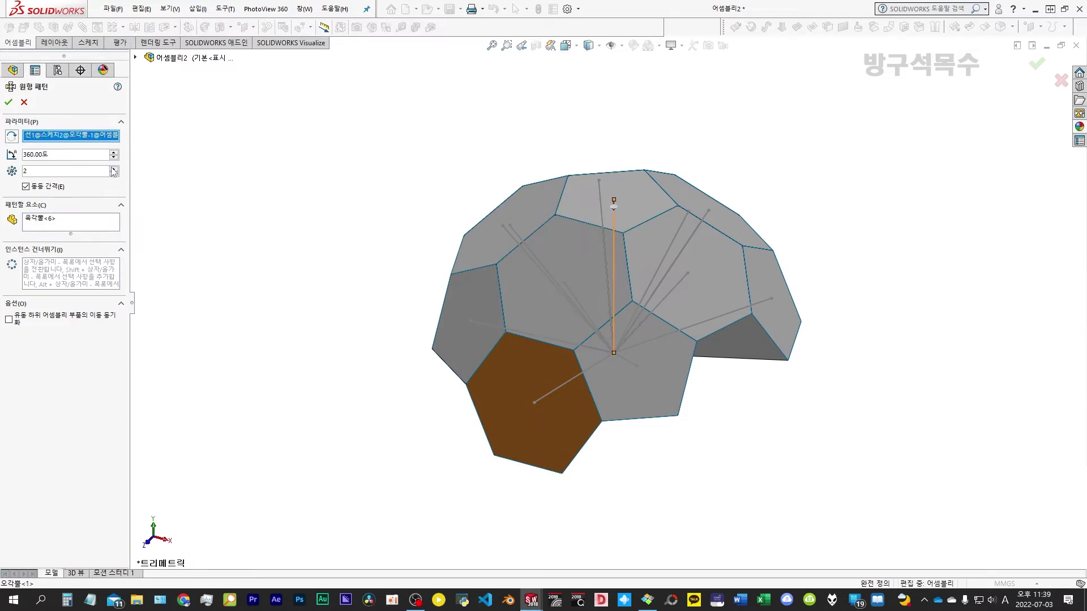
left_click(9, 102)
Save the 어셈블리2 half-ball assembly
left_click(449, 9)
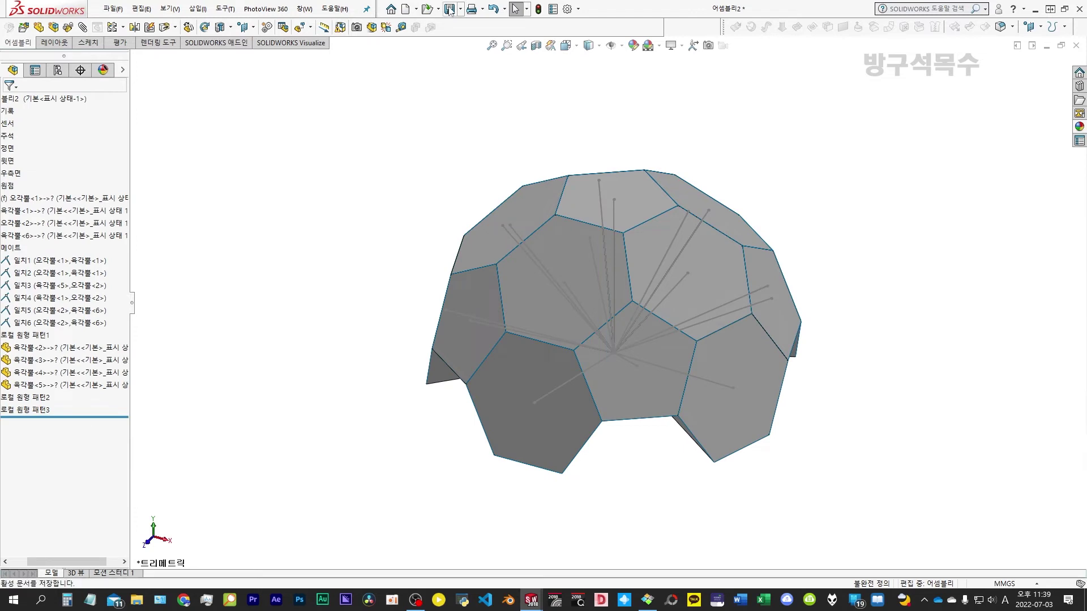
left_click(610, 443)
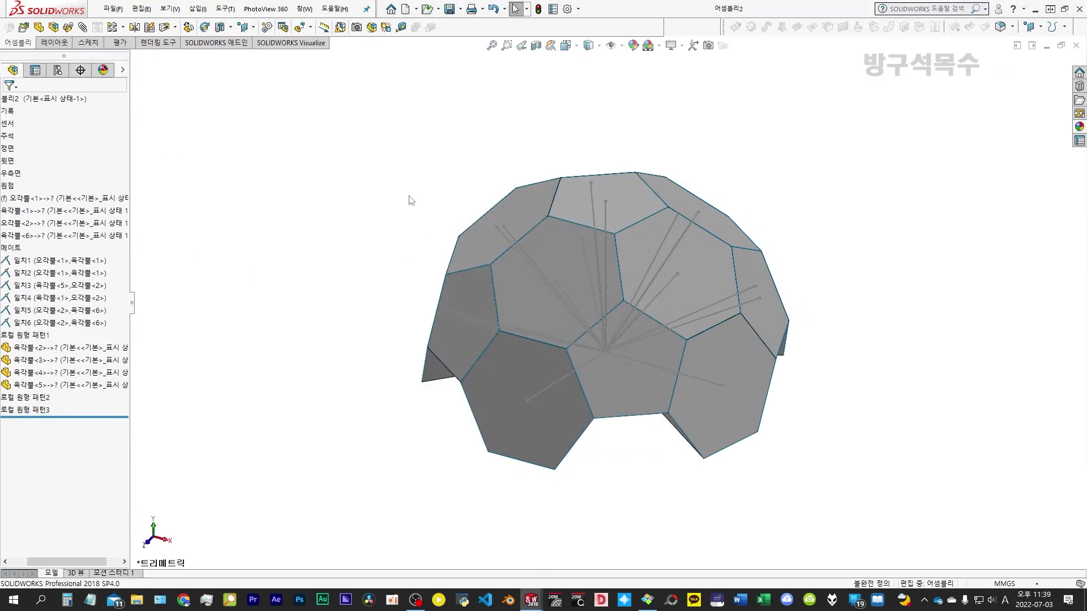
left_click(405, 8)
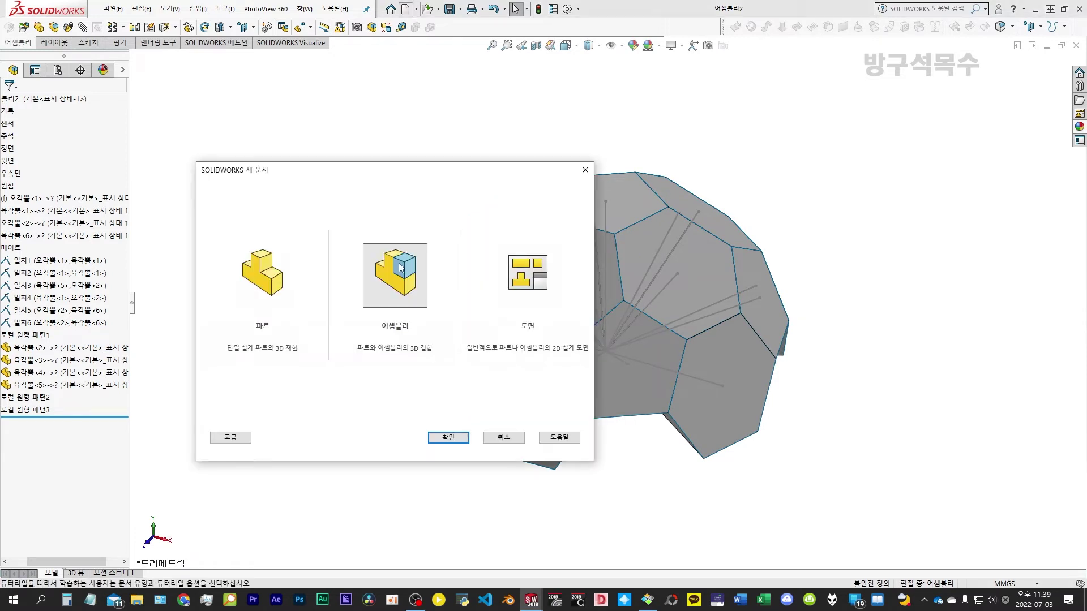
Create a new assembly with two 어셈블리2 half-balls, rotating the lower one to face the first
double_click(400, 269)
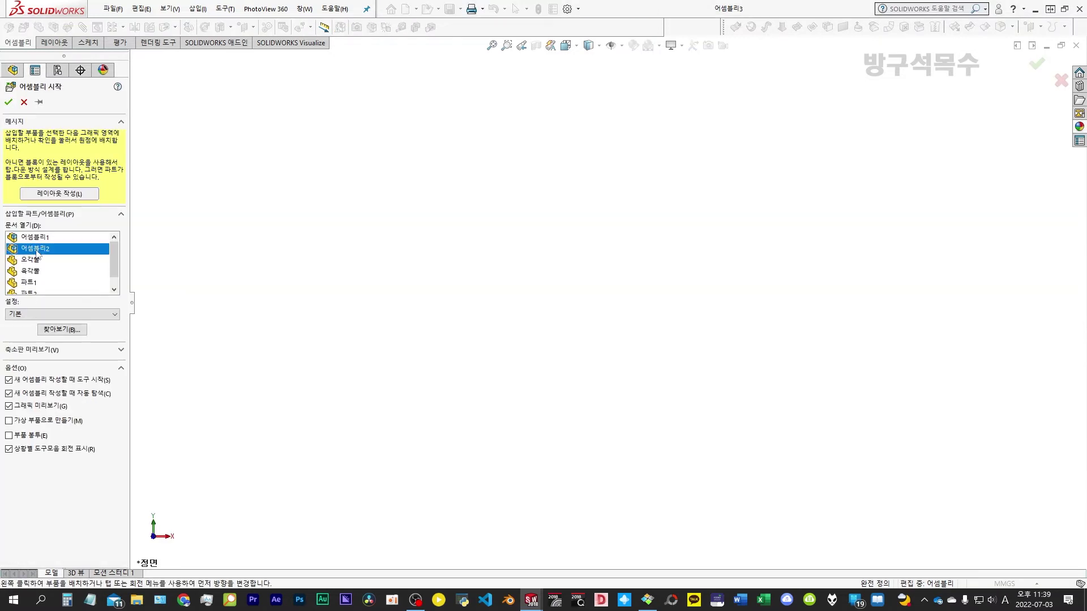
left_click(337, 282)
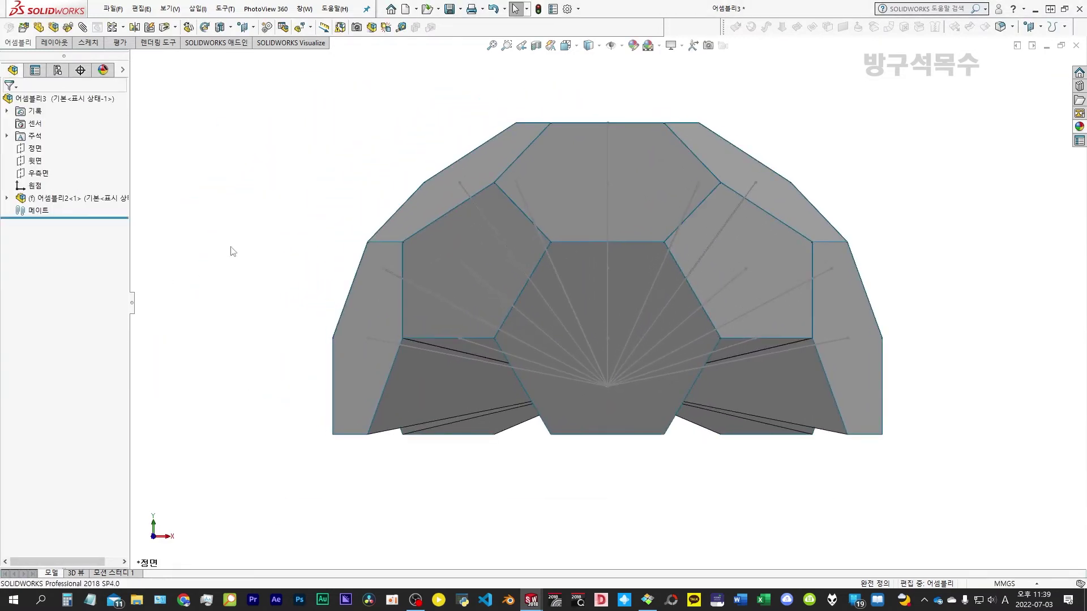
left_click(24, 27)
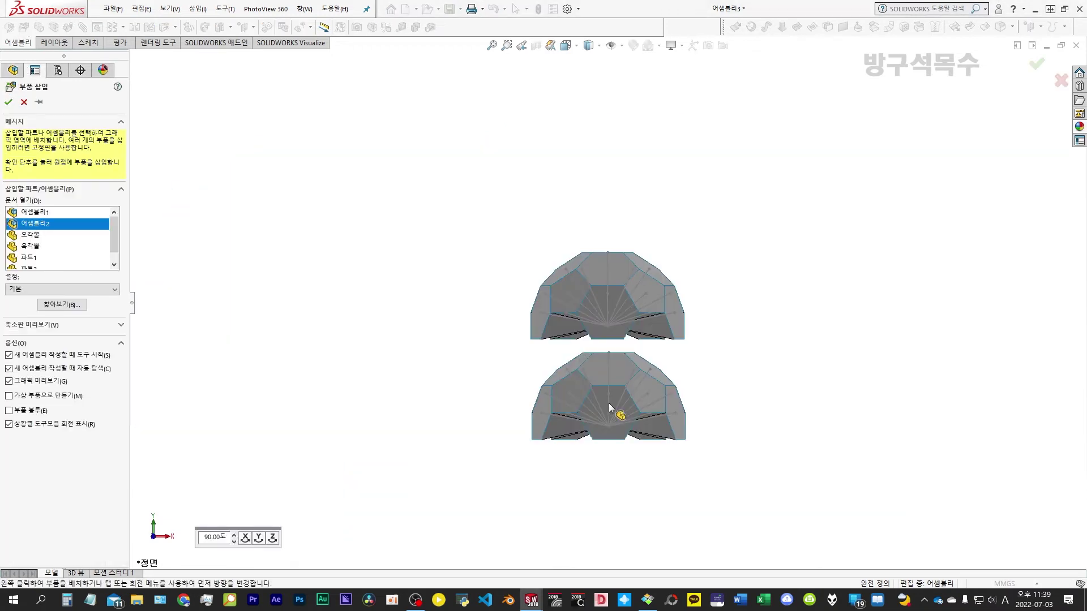
left_click(609, 403)
right_click(707, 348)
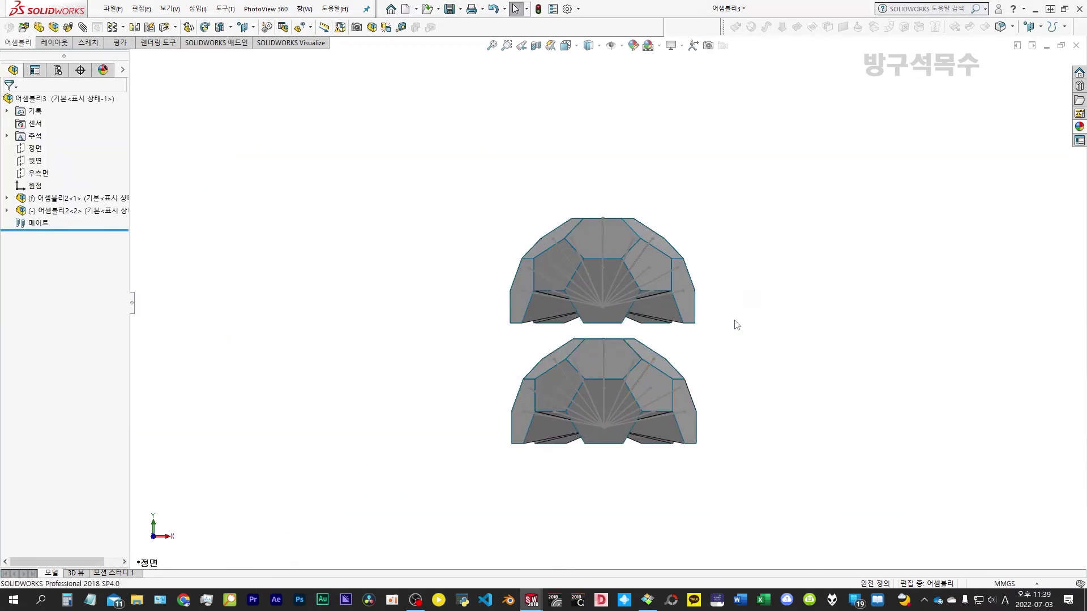
mouse_move(599, 362)
left_mouse_down()
mouse_move(525, 397)
mouse_move(591, 244)
mouse_move(21, 109)
left_mouse_up()
Finish flipping the lower half and mate a first pair of matching edges coincident
left_click(9, 102)
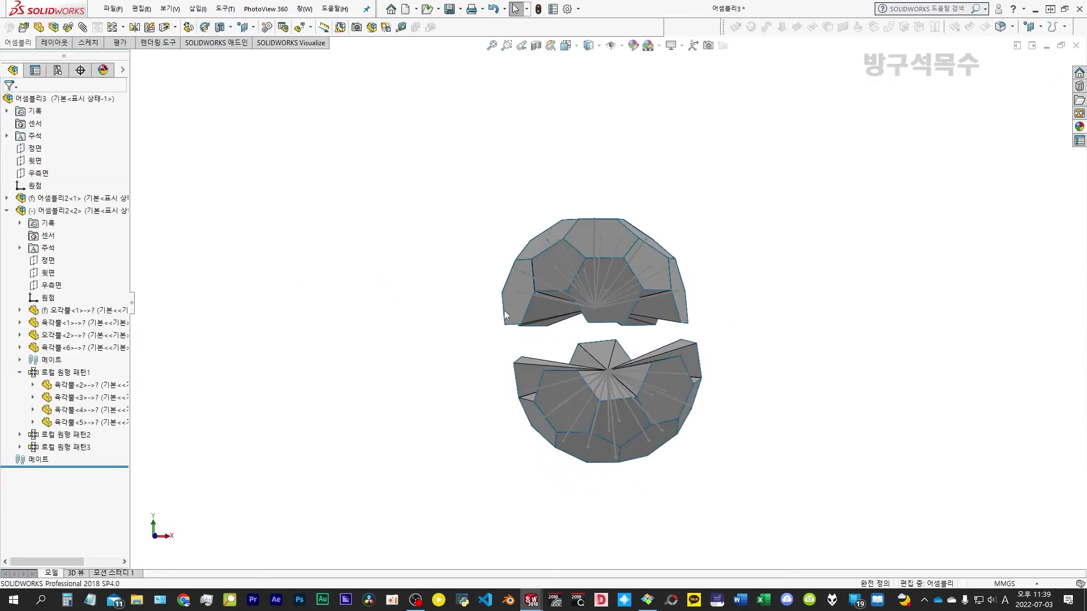
scroll(691, 393, "down", 3)
scroll(697, 447, "down", 3)
middle_click_drag(697, 447, 691, 449)
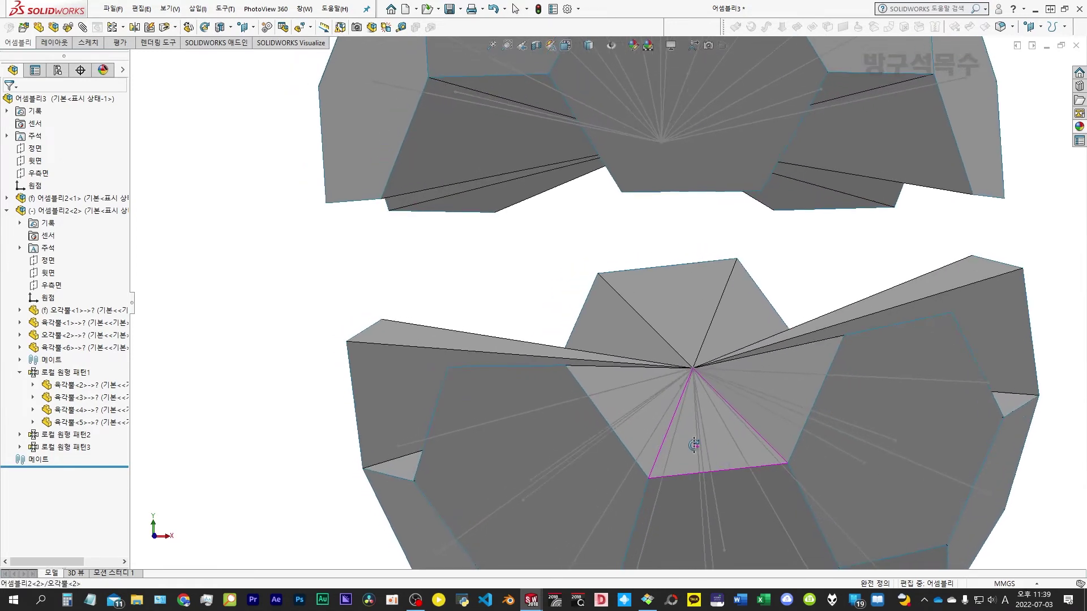
left_click(660, 451)
scroll(661, 446, "up", 3)
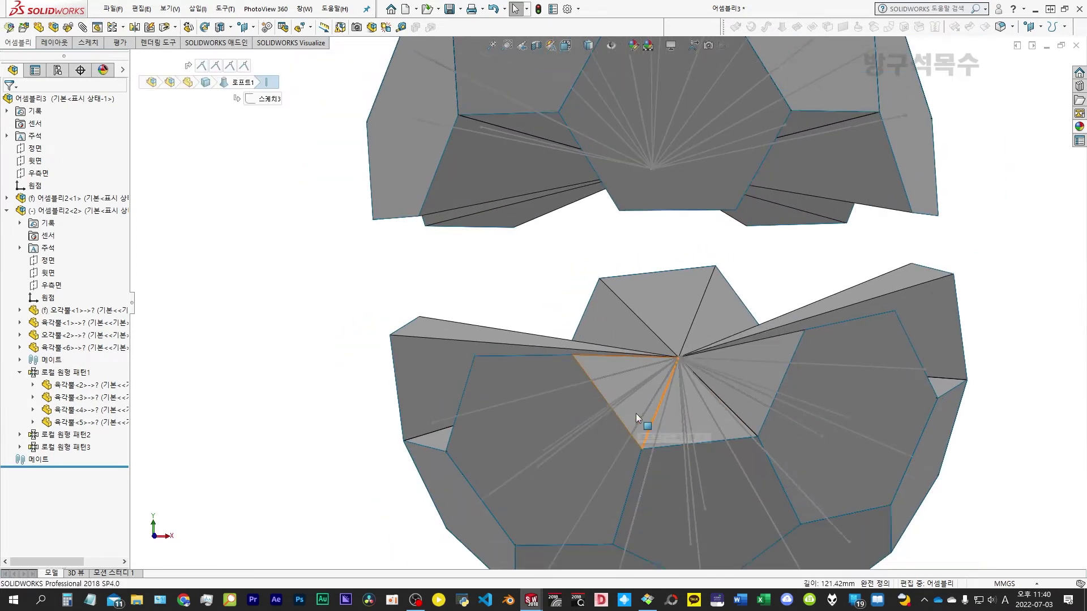
scroll(637, 413, "up", 3)
mouse_move(636, 405)
middle_mouse_down()
mouse_move(650, 365)
mouse_move(623, 247)
middle_mouse_up()
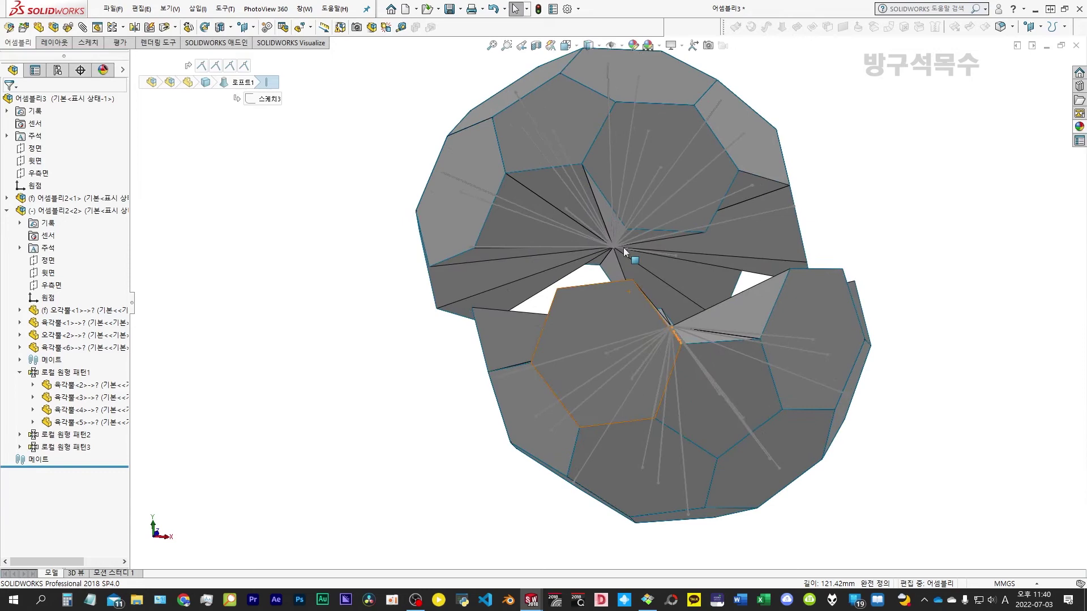
scroll(622, 252, "down", 5)
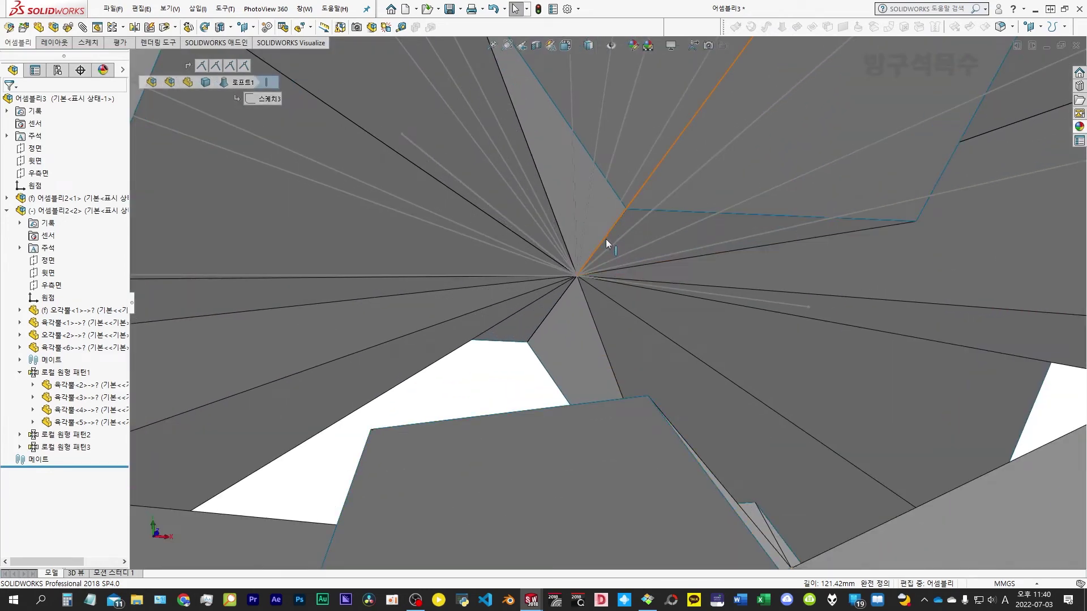
middle_click_drag(603, 249, 597, 247)
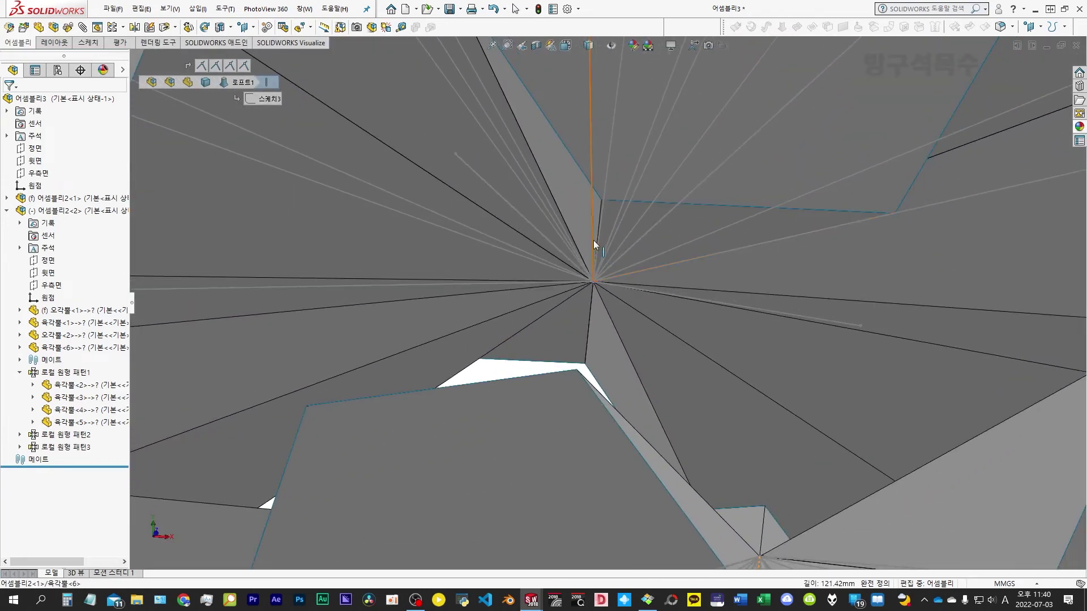
left_click(598, 236)
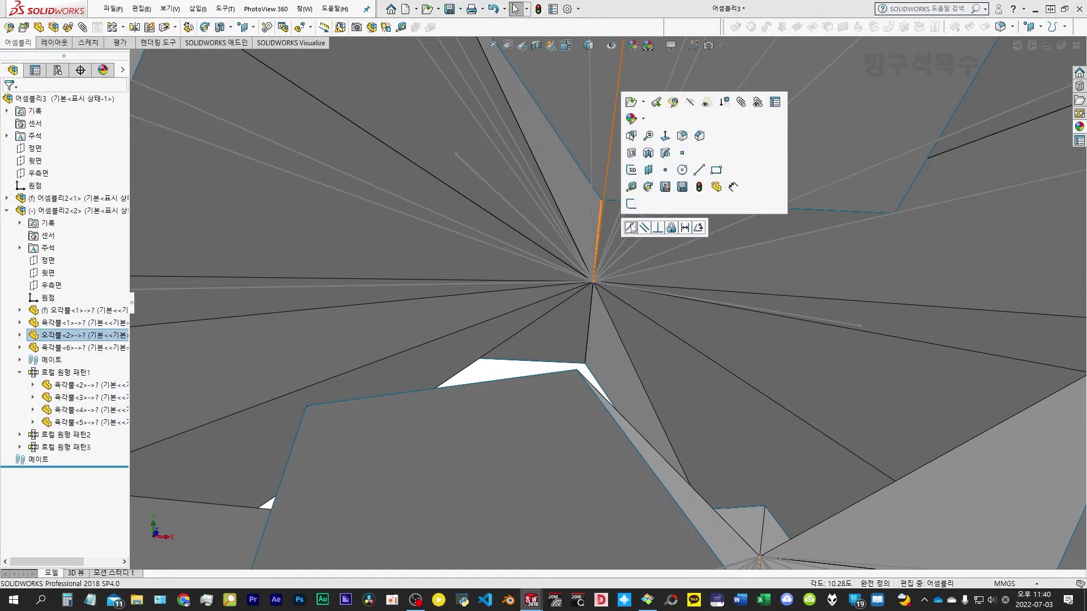
left_click(627, 225)
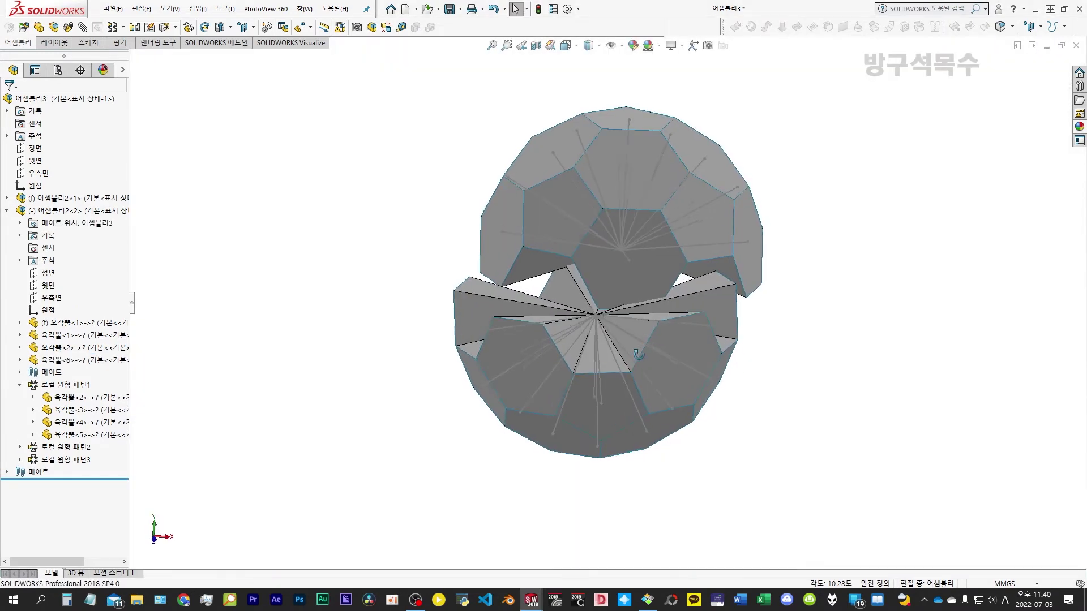
Add a second coincident edge mate so the two halves close into a full ball
left_click(623, 365)
middle_click_drag(623, 364, 581, 308)
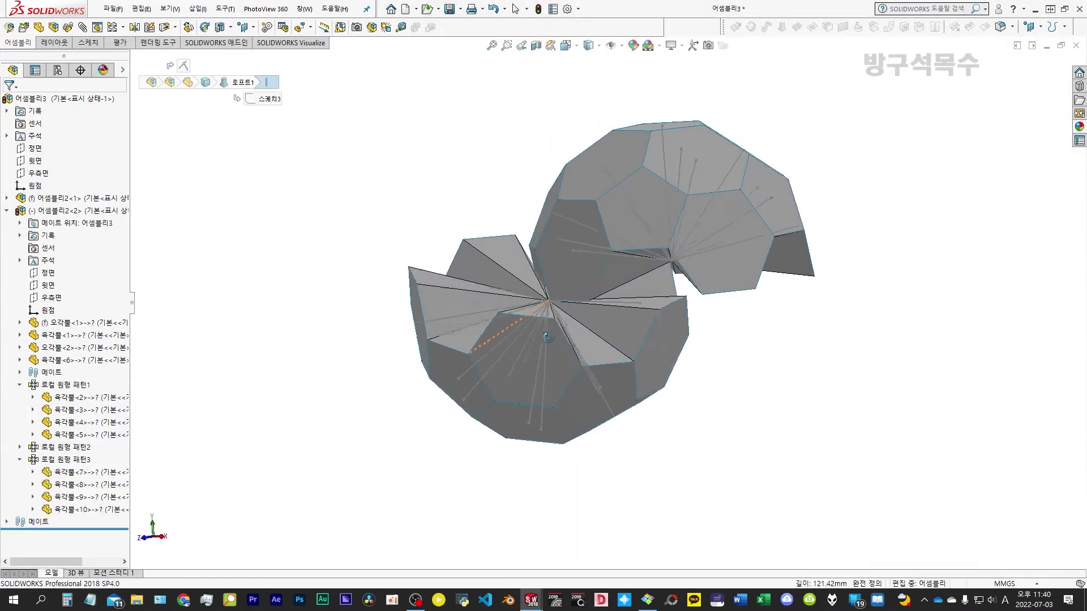
left_click(605, 290)
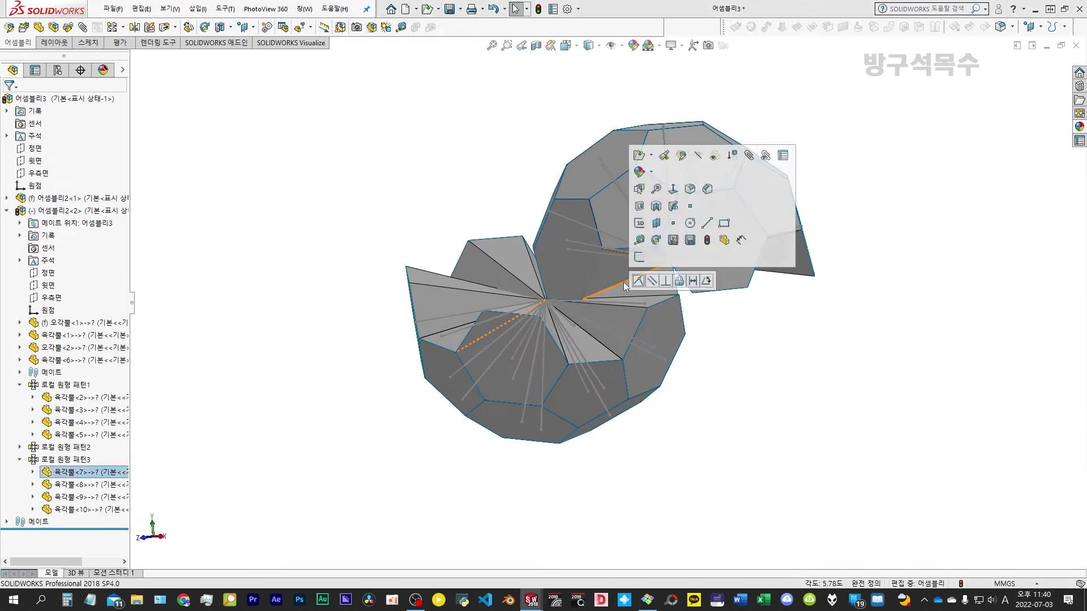
left_click(635, 280)
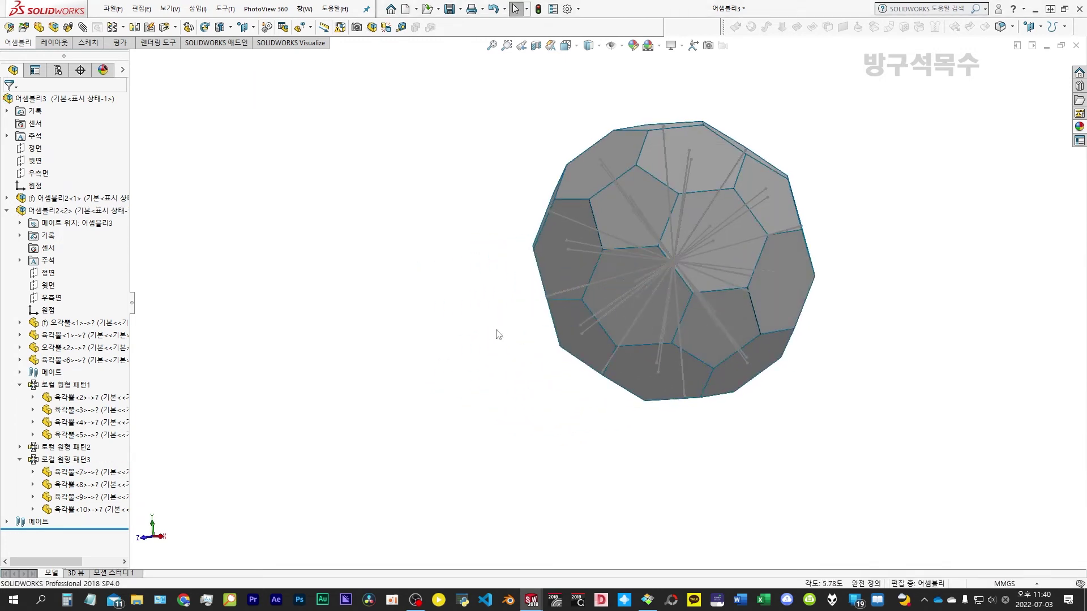
Return to the trimetric view and save the ball assembly as 축구공
key("ctrl+7")
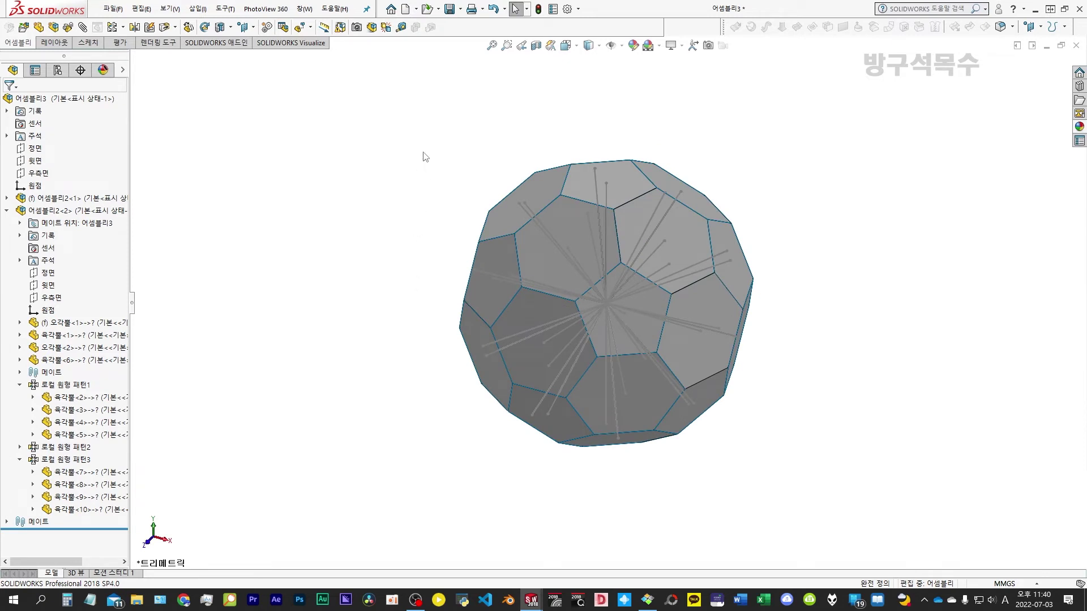
left_click(449, 8)
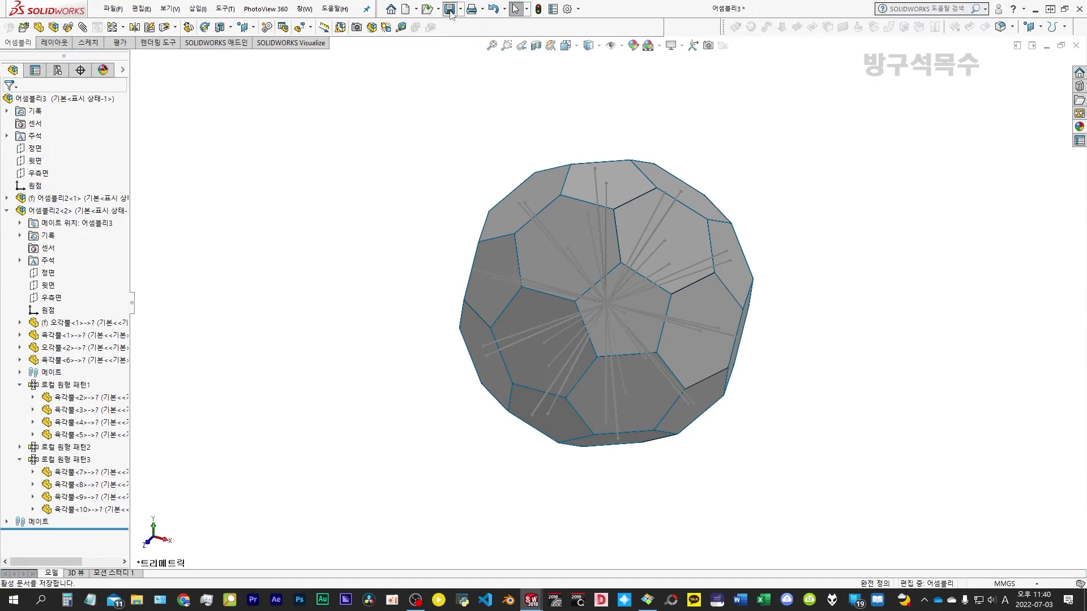
type("c")
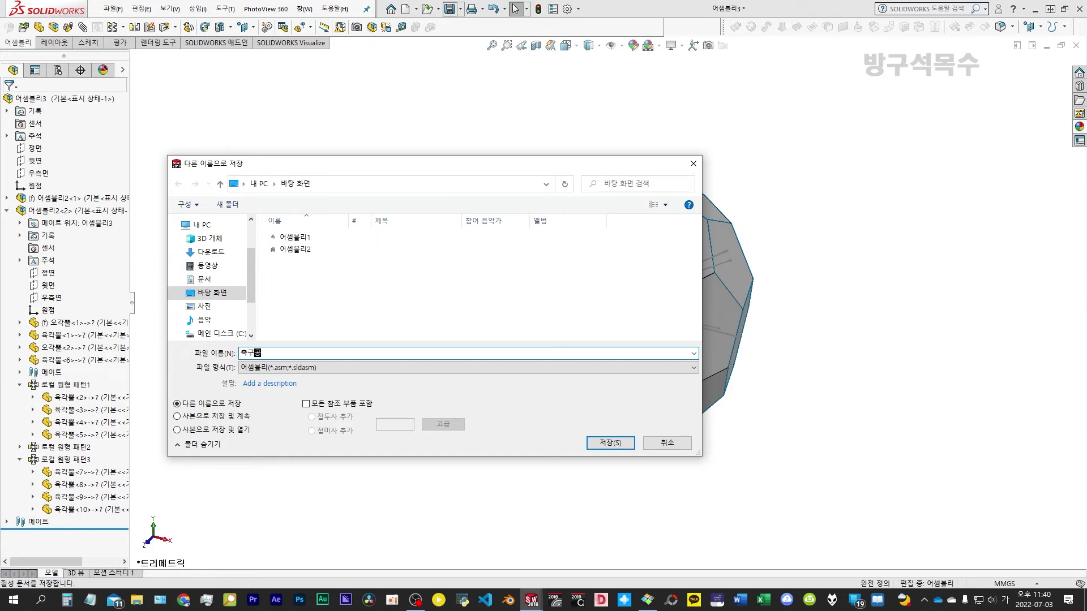
left_click(604, 443)
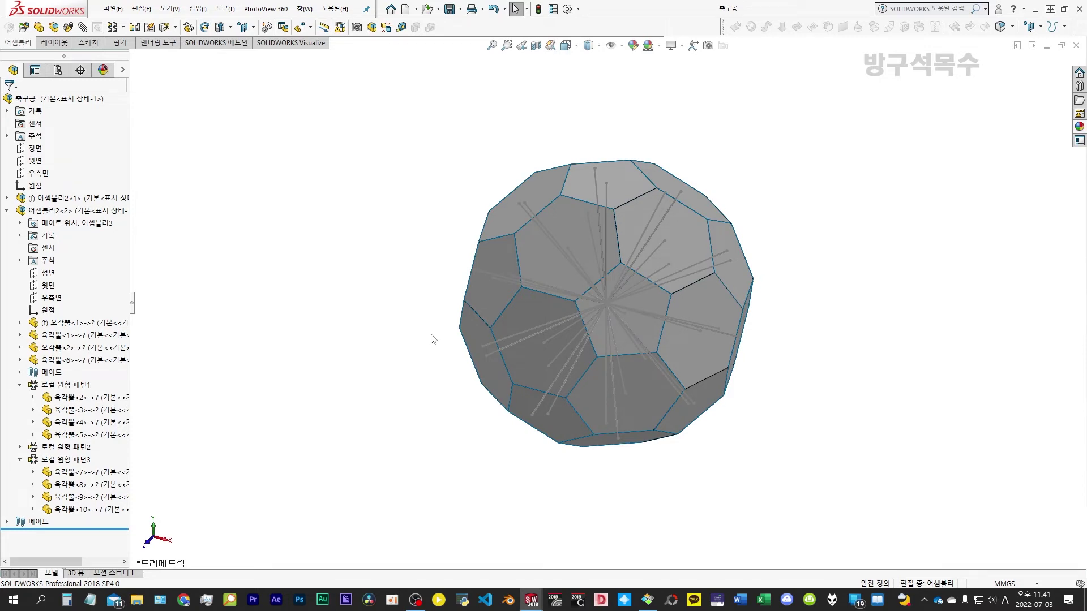
left_click(577, 227)
Open the 육각뿔 part and sketch a Front Plane circle centred on the pyramid tip
key("s")
left_click(609, 109)
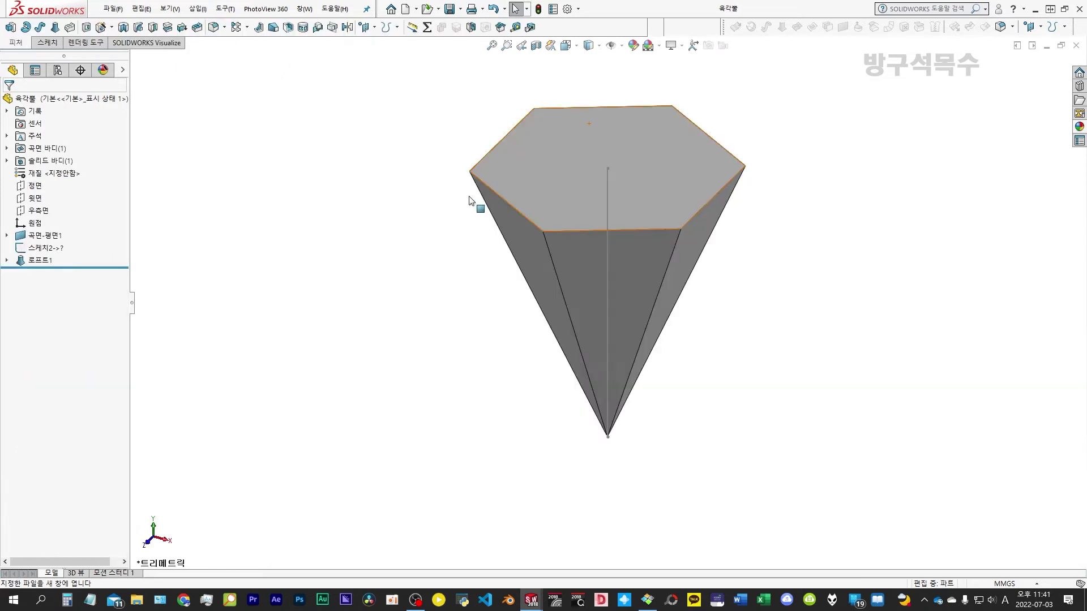
left_click(35, 185)
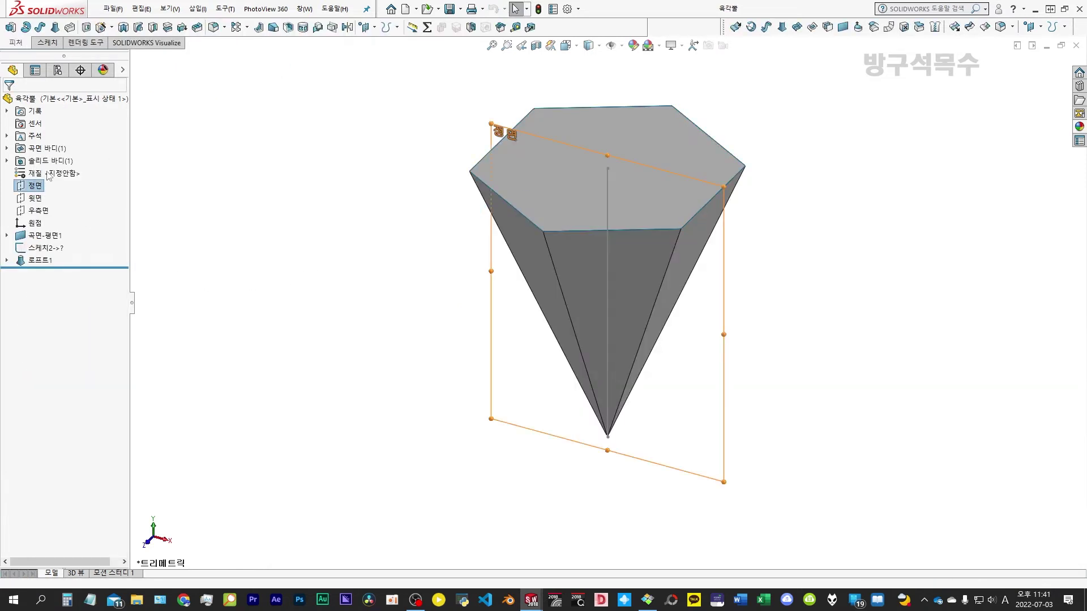
left_click(54, 170)
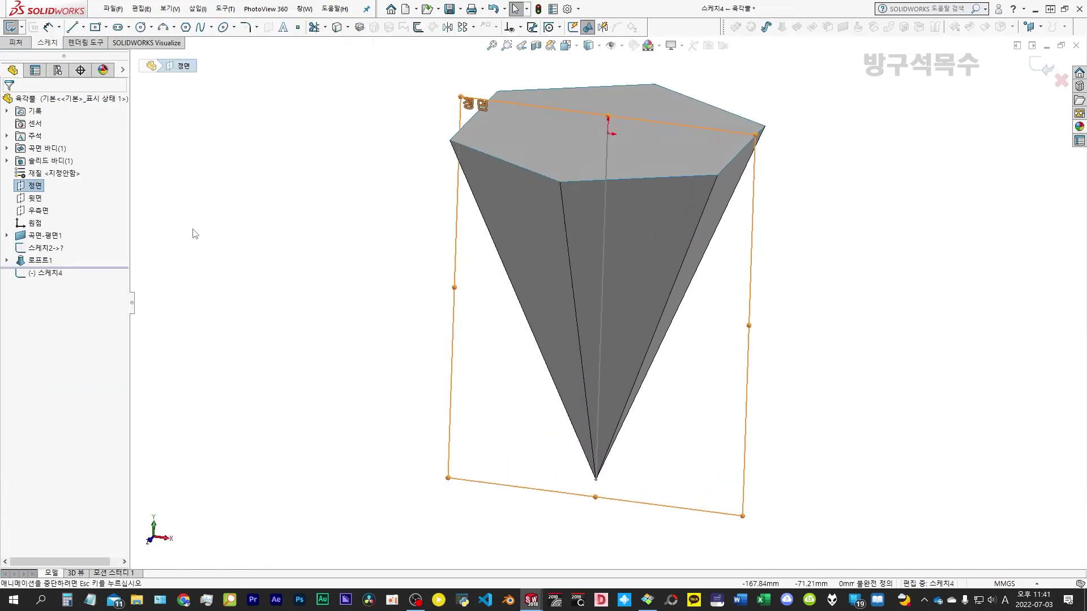
left_click(141, 27)
left_click(608, 528)
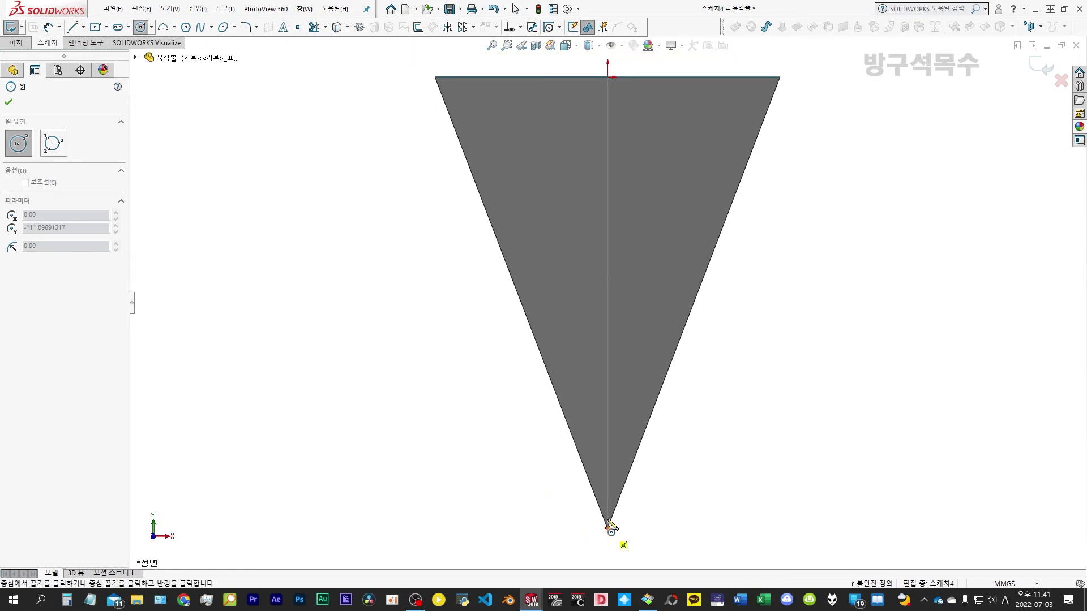
left_click(608, 77)
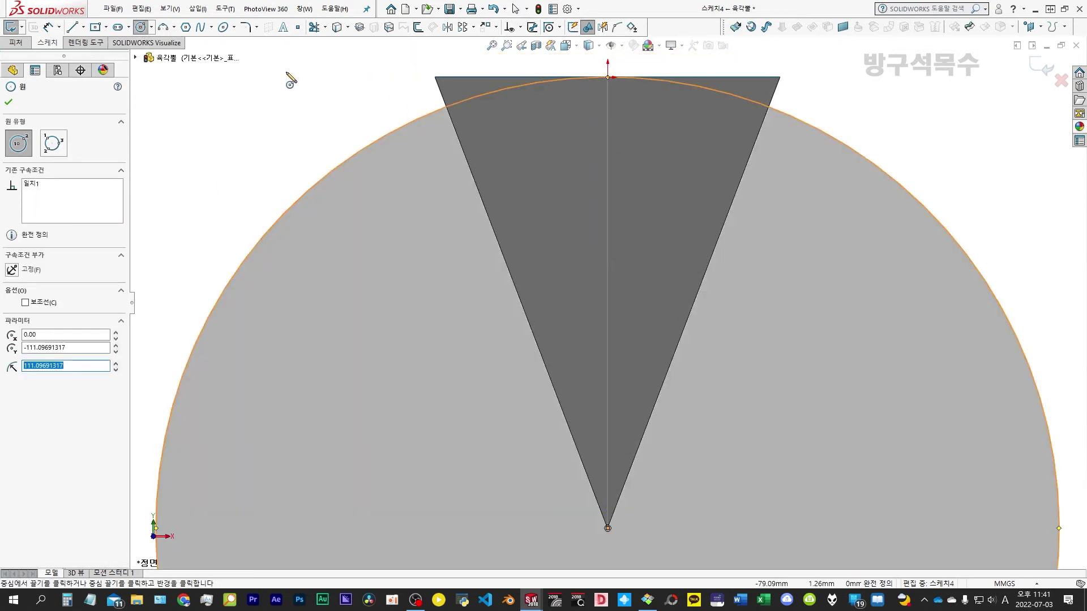
Draw a vertical line from the top edge midpoint to the tip and a slanted line to the circle
left_click(71, 28)
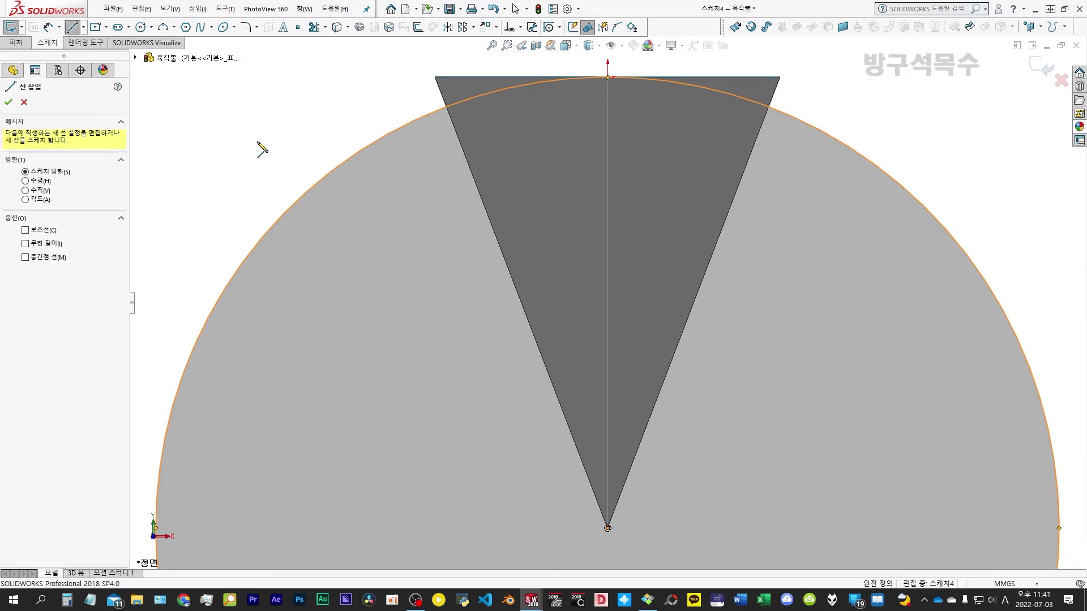
left_click(607, 77)
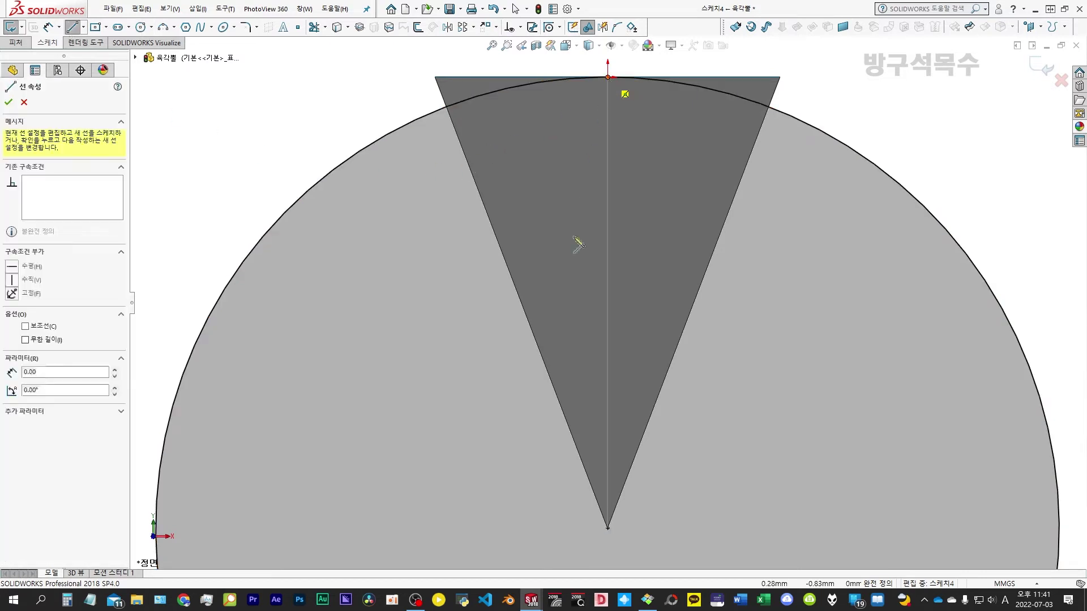
left_click(607, 528)
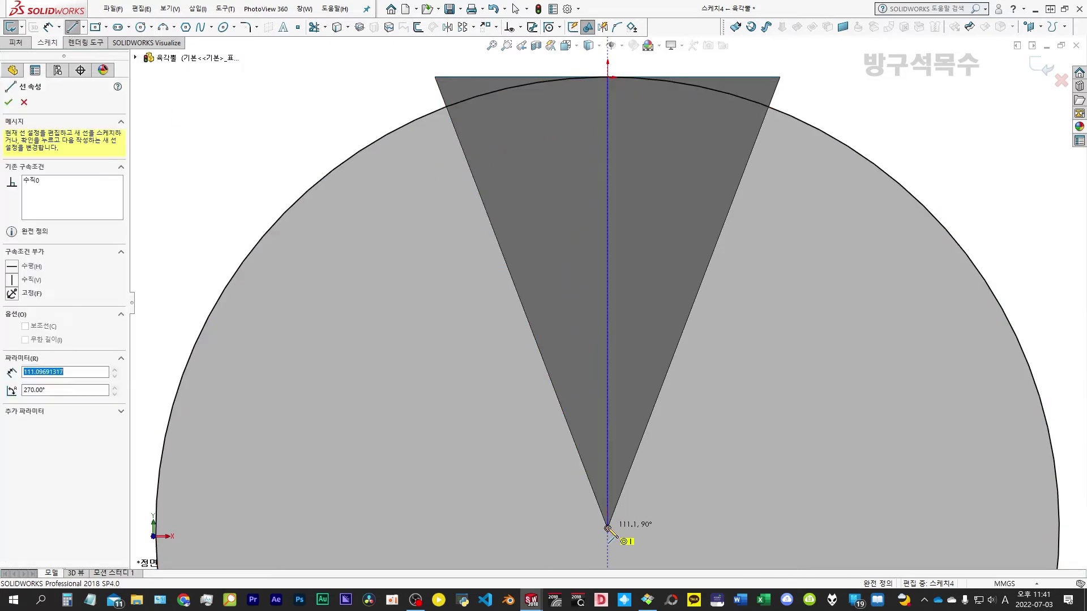
left_click(836, 140)
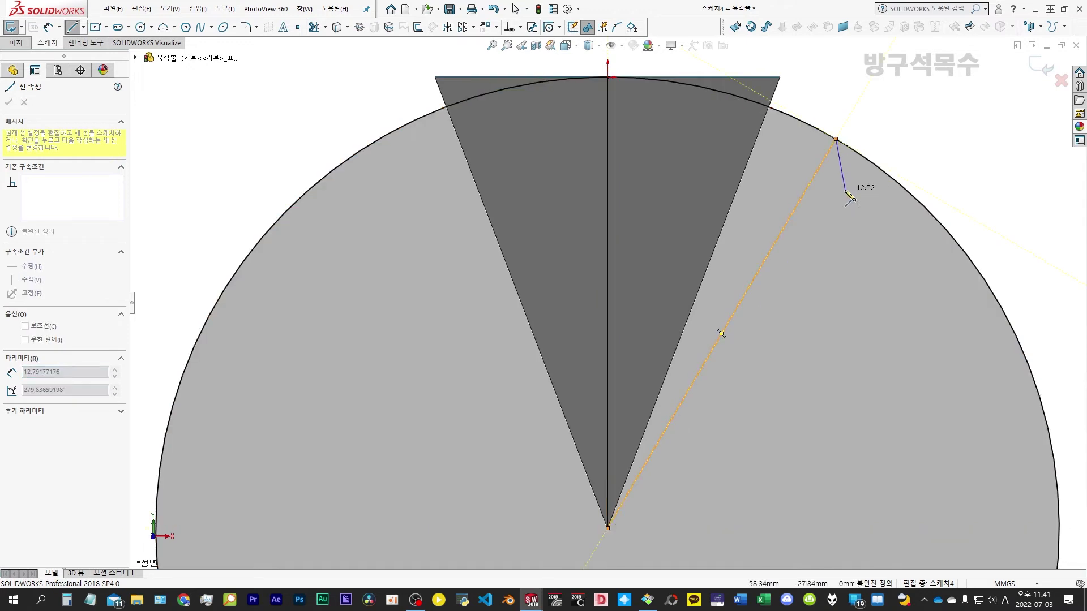
key("Escape")
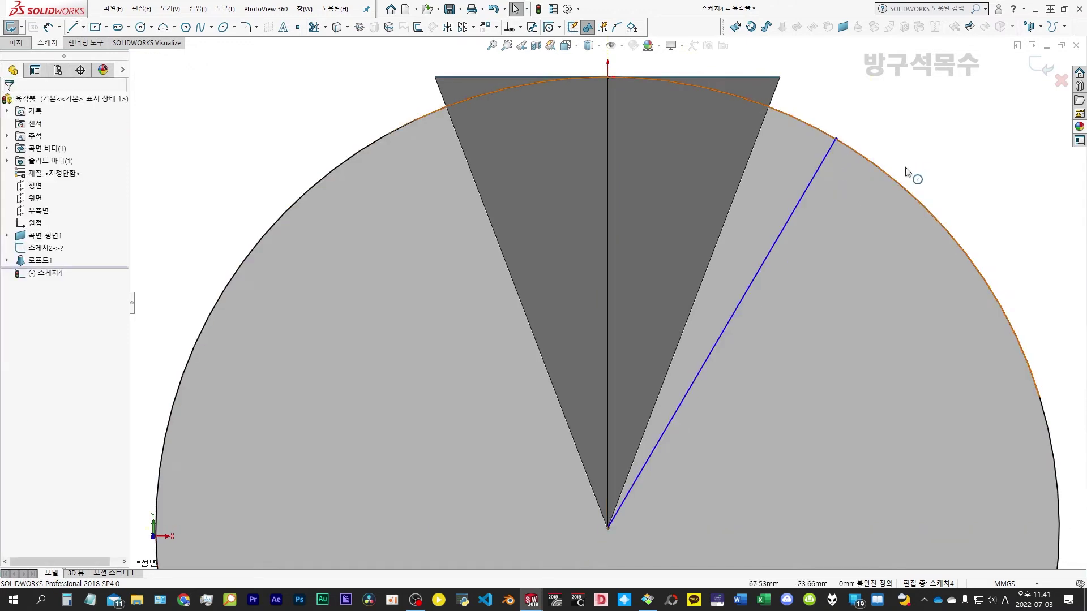
left_click(905, 189)
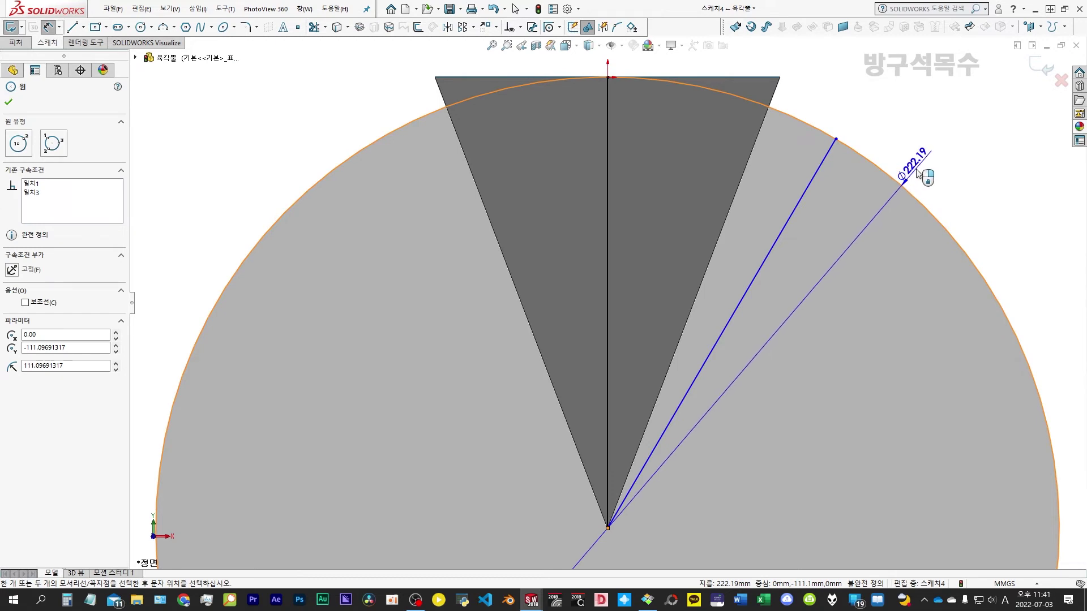
key("Escape")
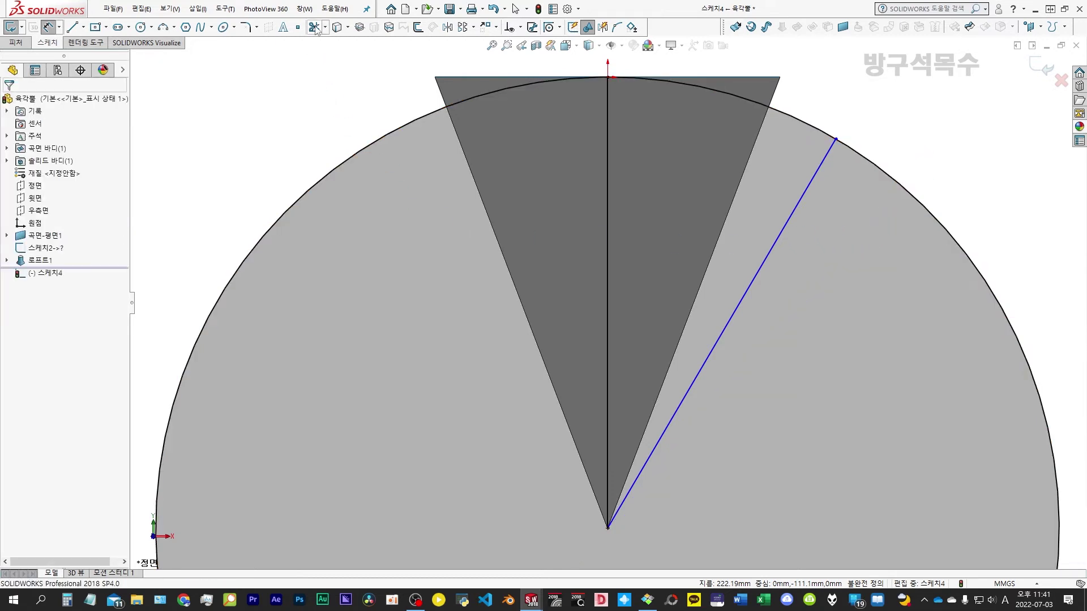
Trim the circle to the arc between the lines and make both lines construction geometry
left_click(314, 27)
left_click_drag(325, 125, 368, 218)
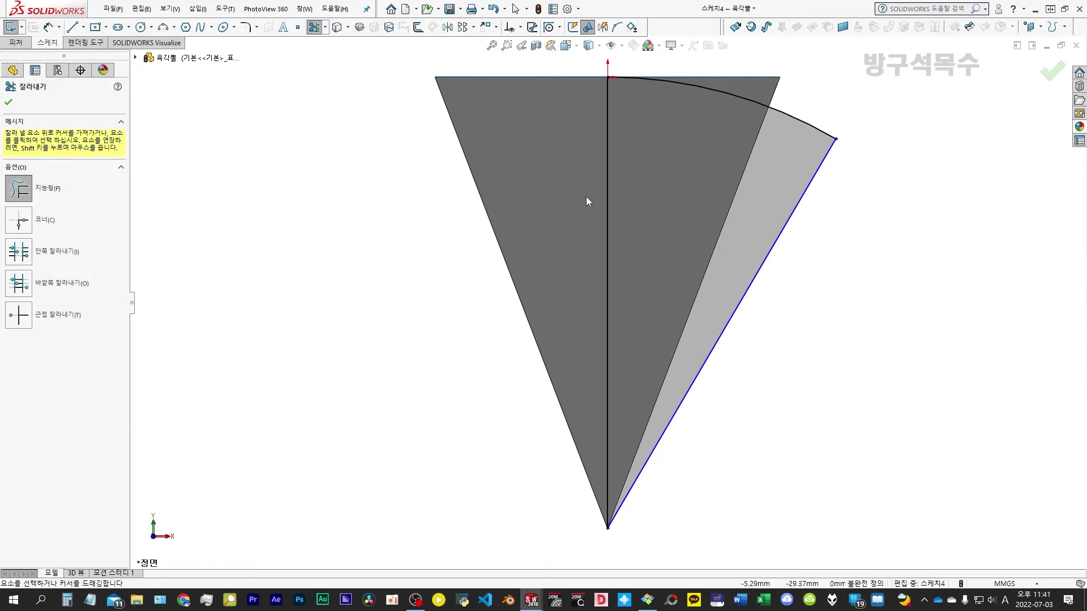
key("Escape")
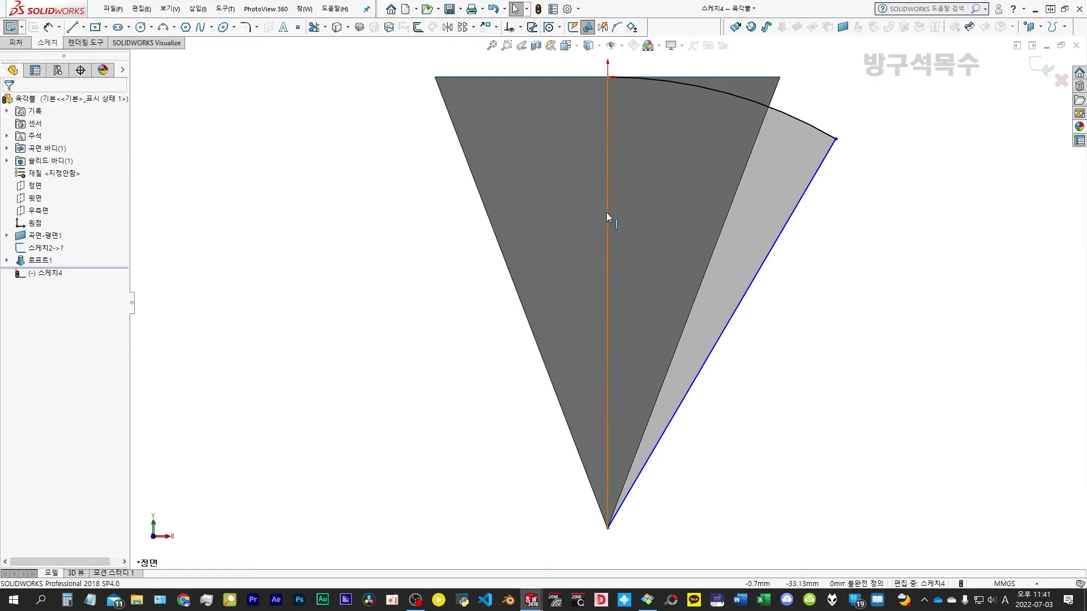
left_click(607, 214)
left_click(657, 111)
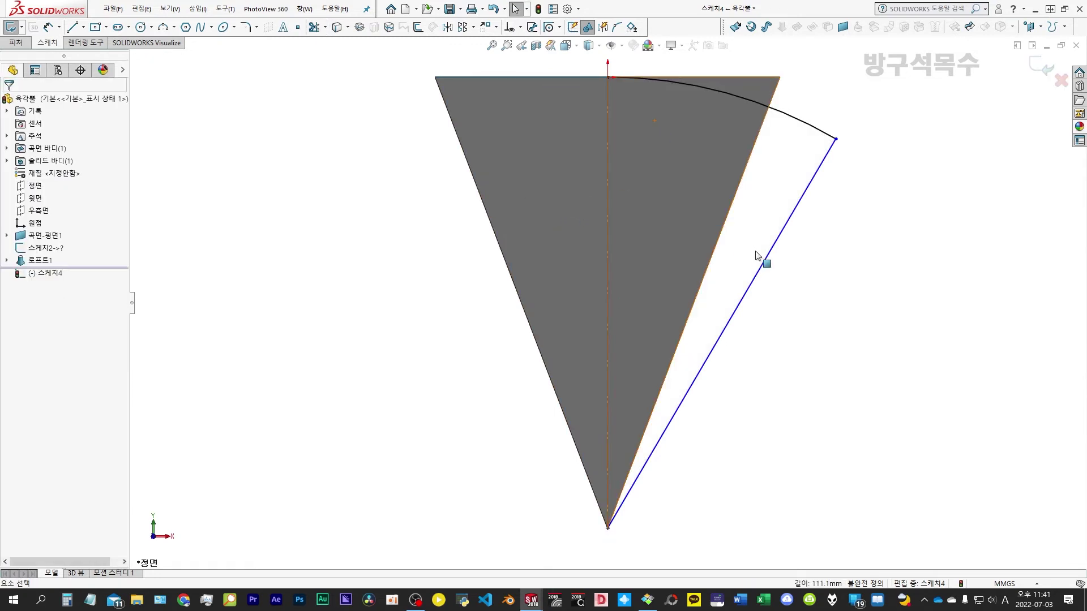
left_click(763, 263)
left_click(813, 159)
left_click(750, 26)
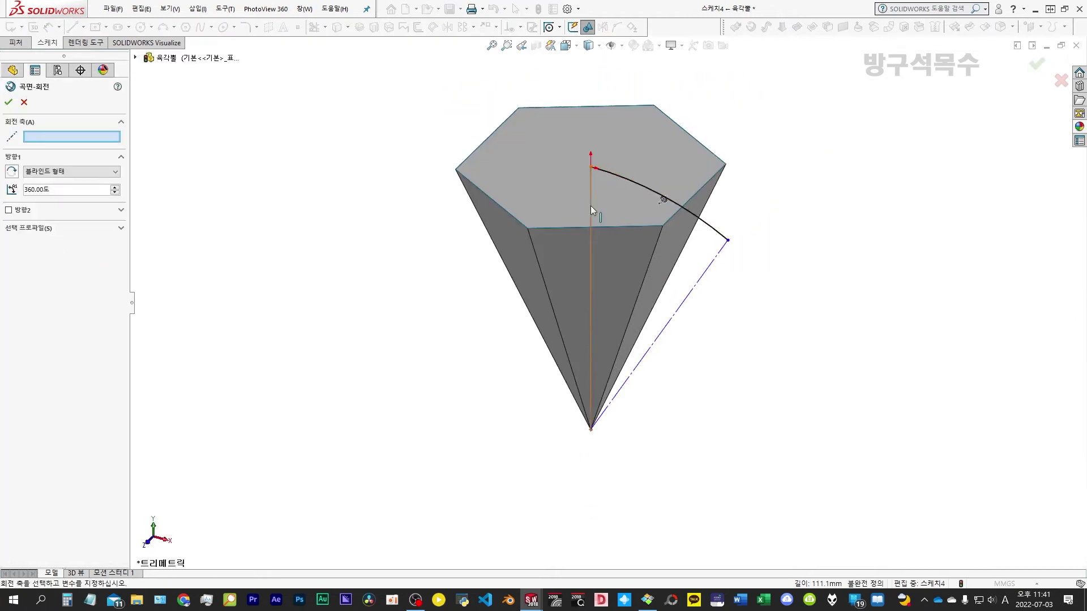
Revolve the arc 360° about the vertical centreline into surface 곡면-회전1
left_click(590, 206)
right_click(589, 206)
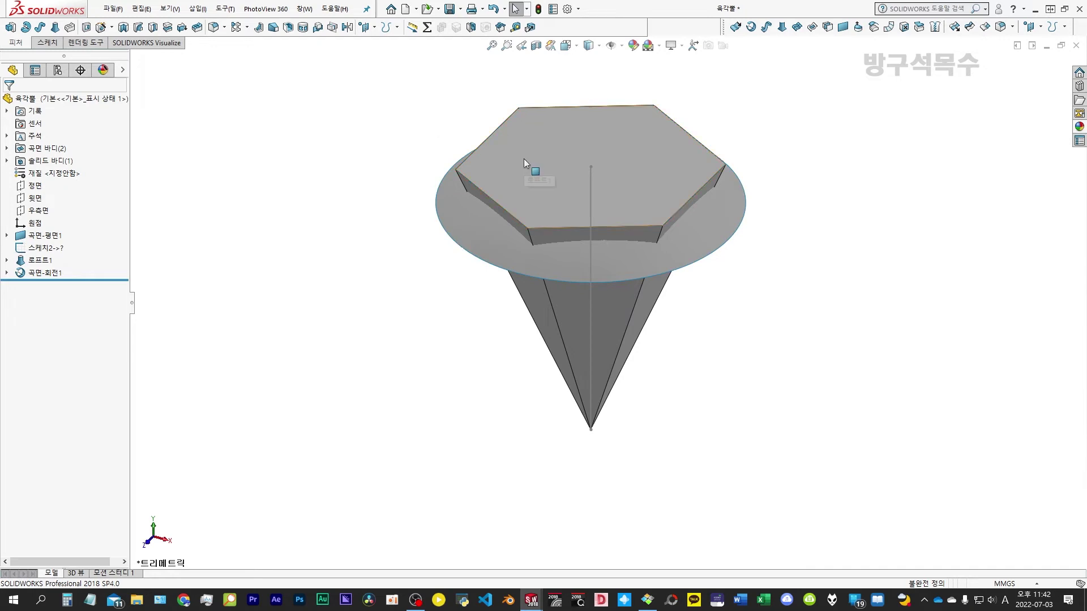
left_click(473, 28)
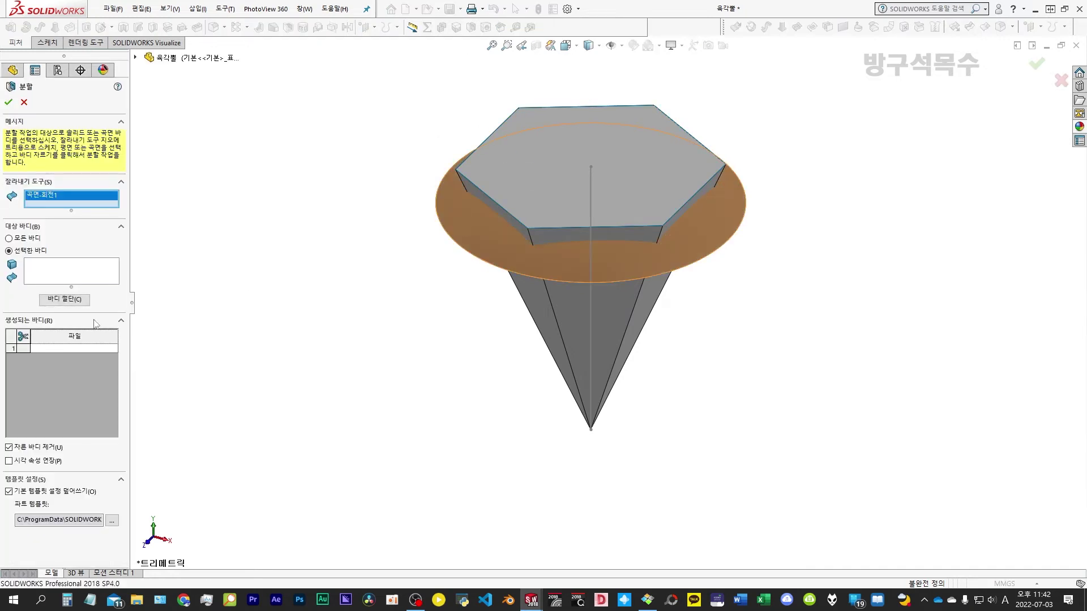
Split the pyramid solid with the revolved surface into separate bodies
left_click(108, 275)
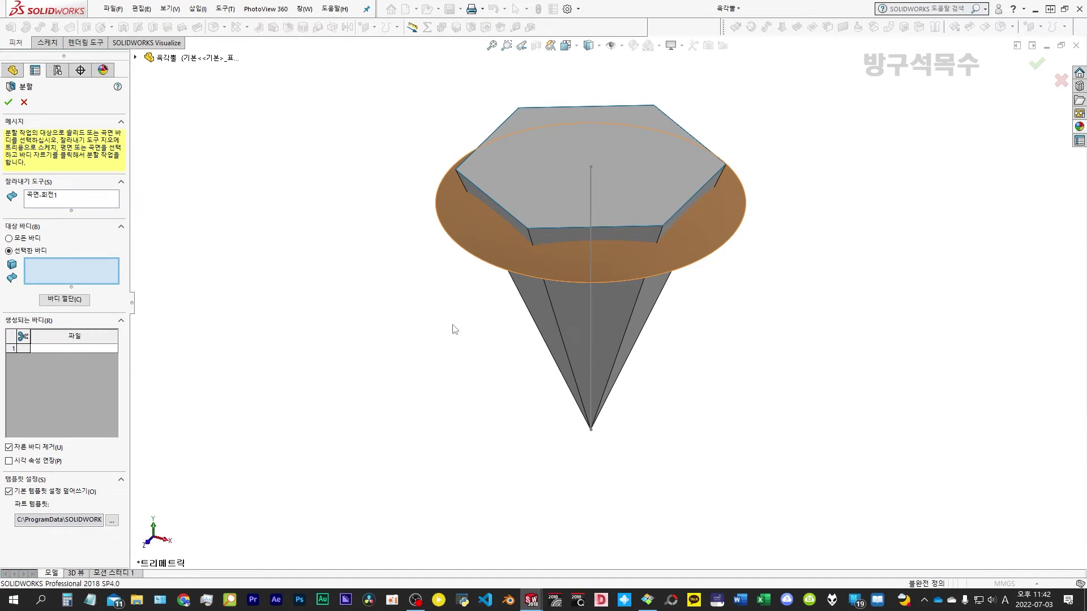
left_click(560, 304)
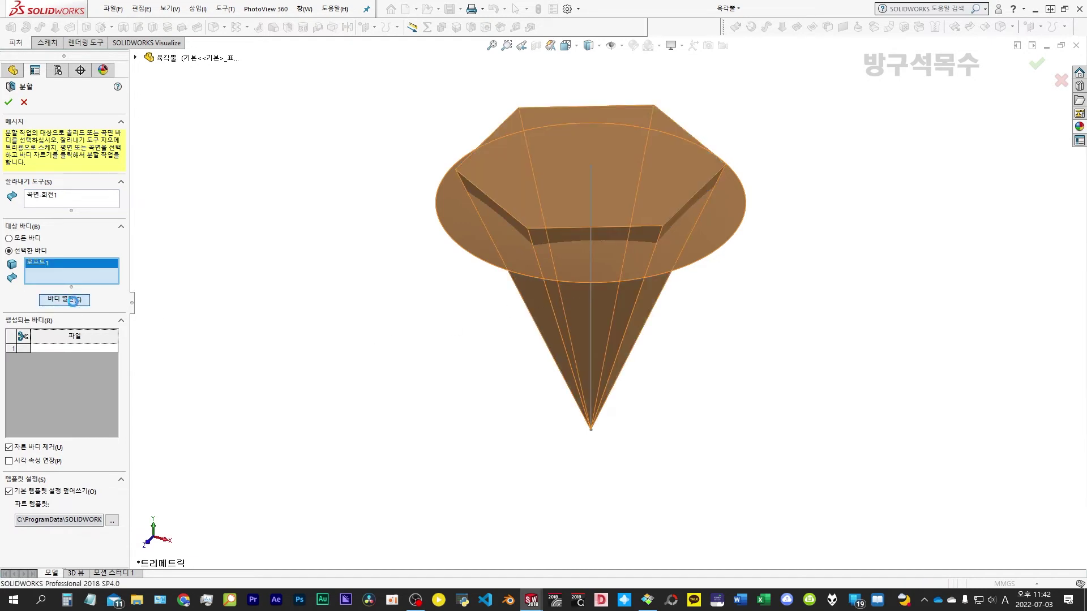
left_click(23, 336)
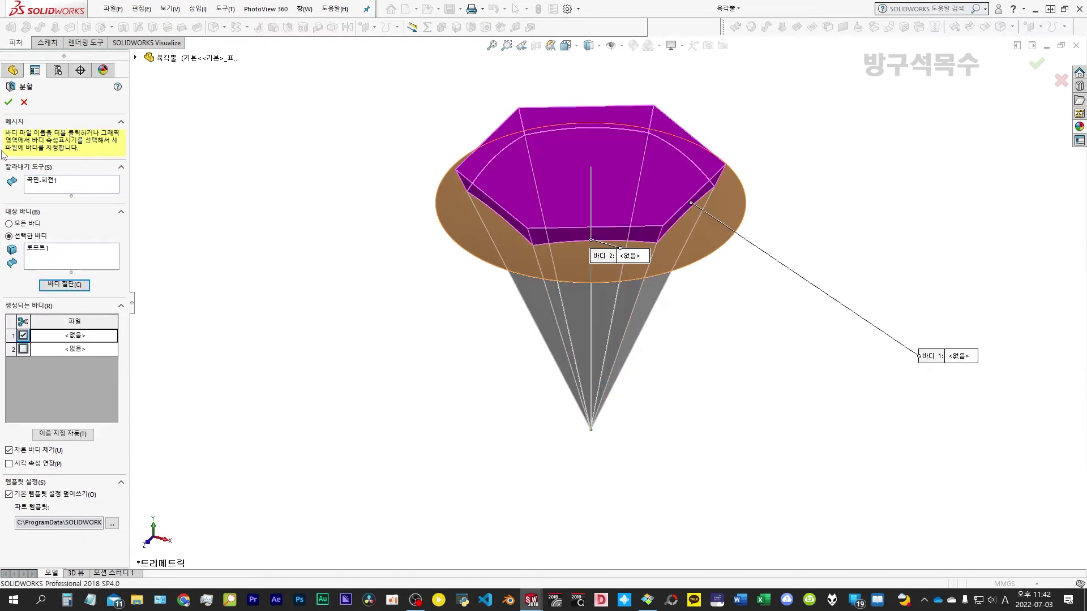
left_click(8, 102)
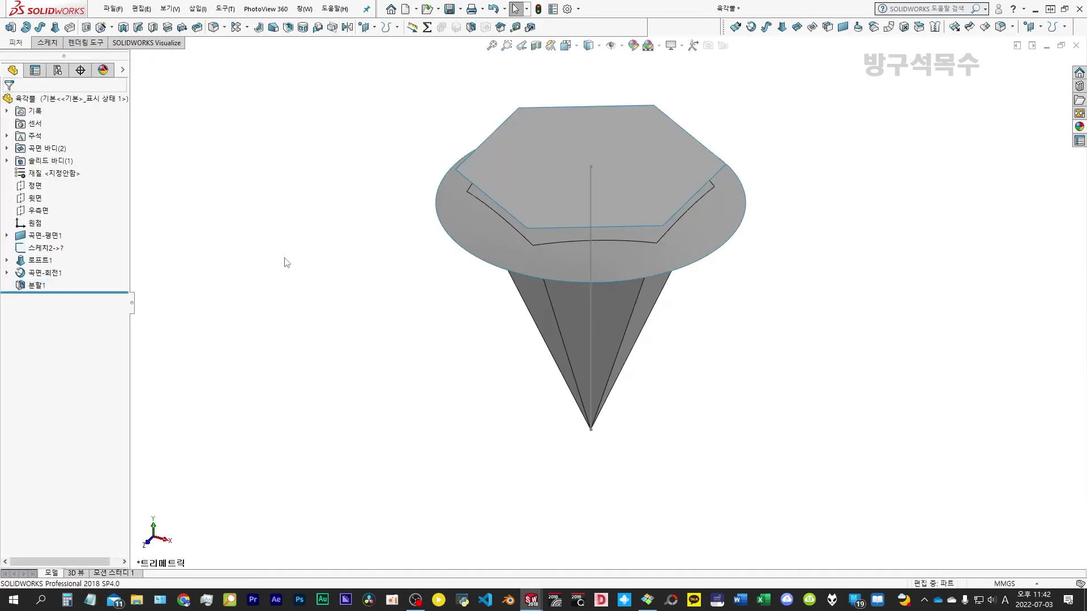
Hide the revolved disc and flat top slab, save the part, and rotate the 축구공 assembly
left_click(448, 208)
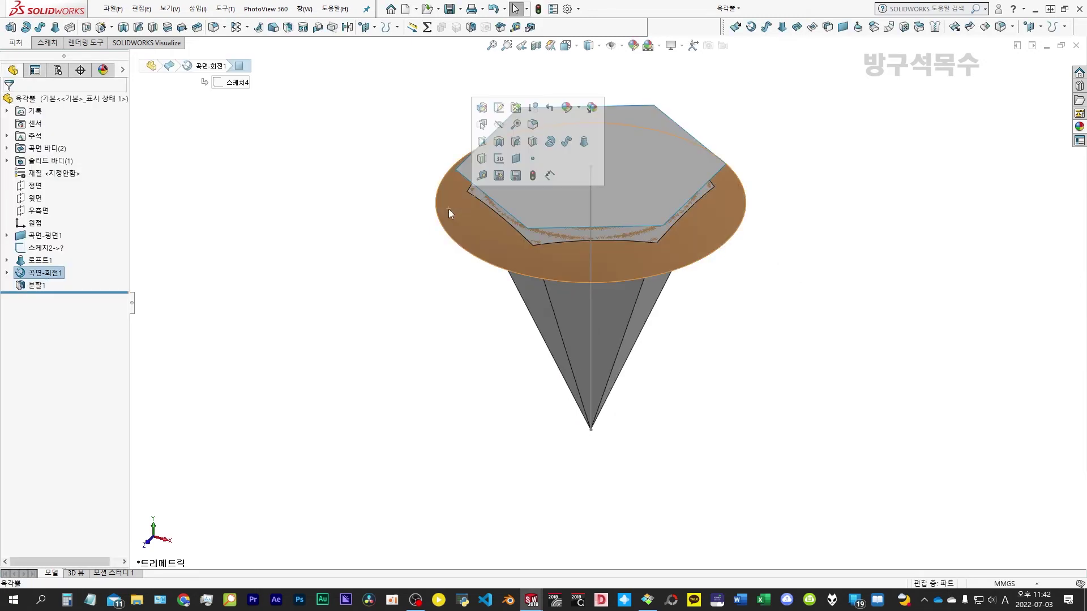
left_click(496, 132)
left_click(514, 125)
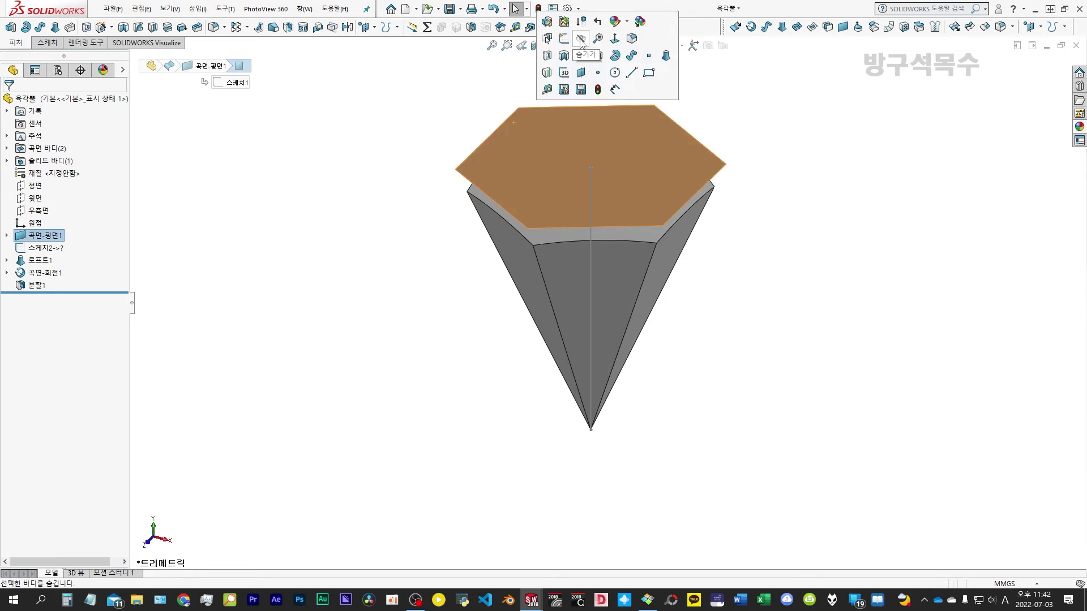
left_click(563, 47)
left_click(449, 9)
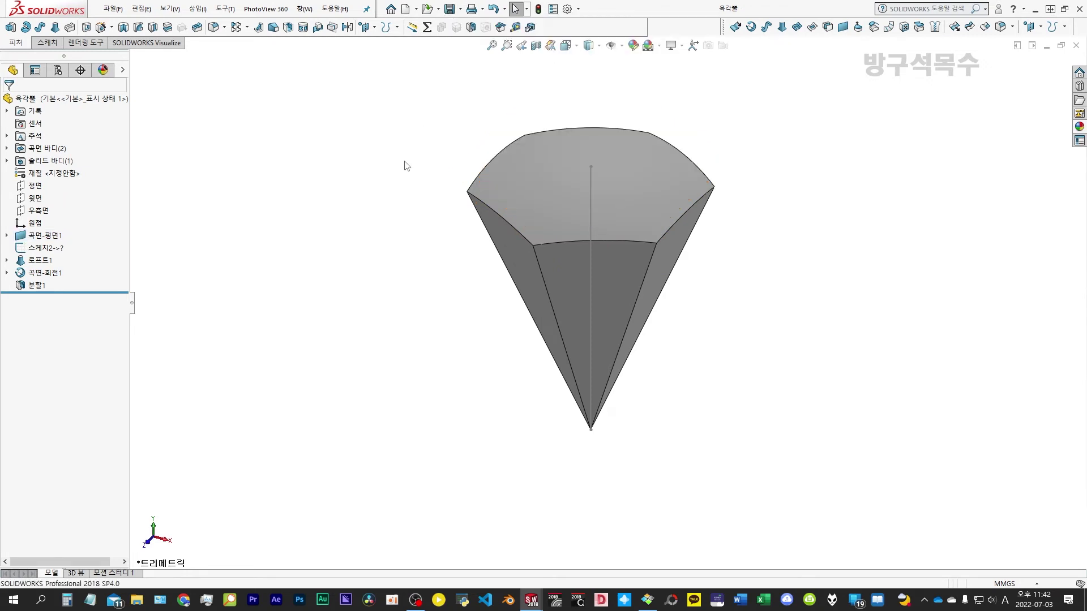
key("ctrl+Tab")
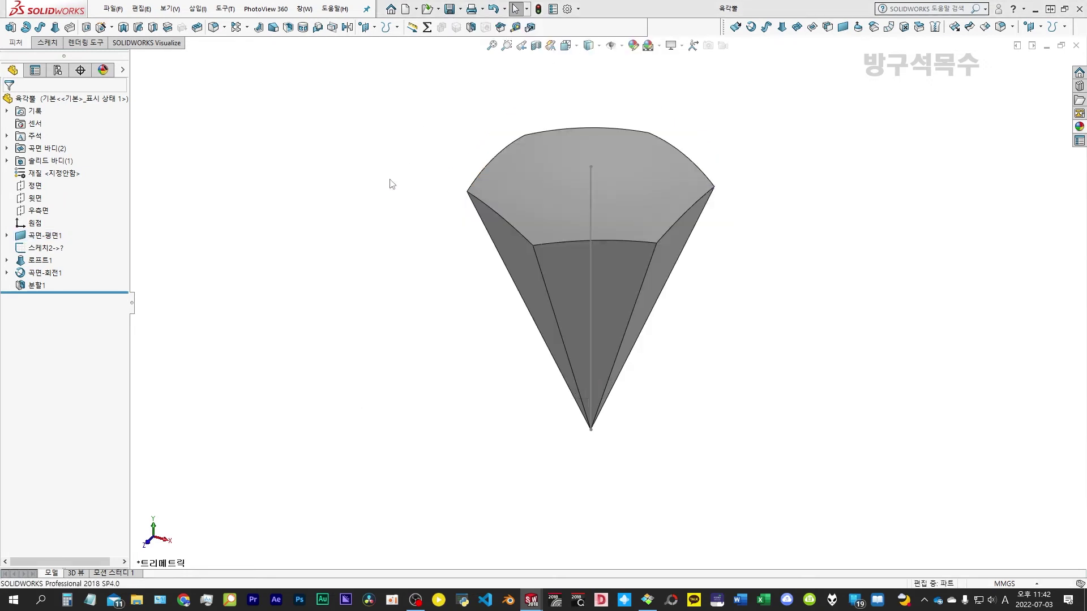
middle_click_drag(422, 236, 494, 197)
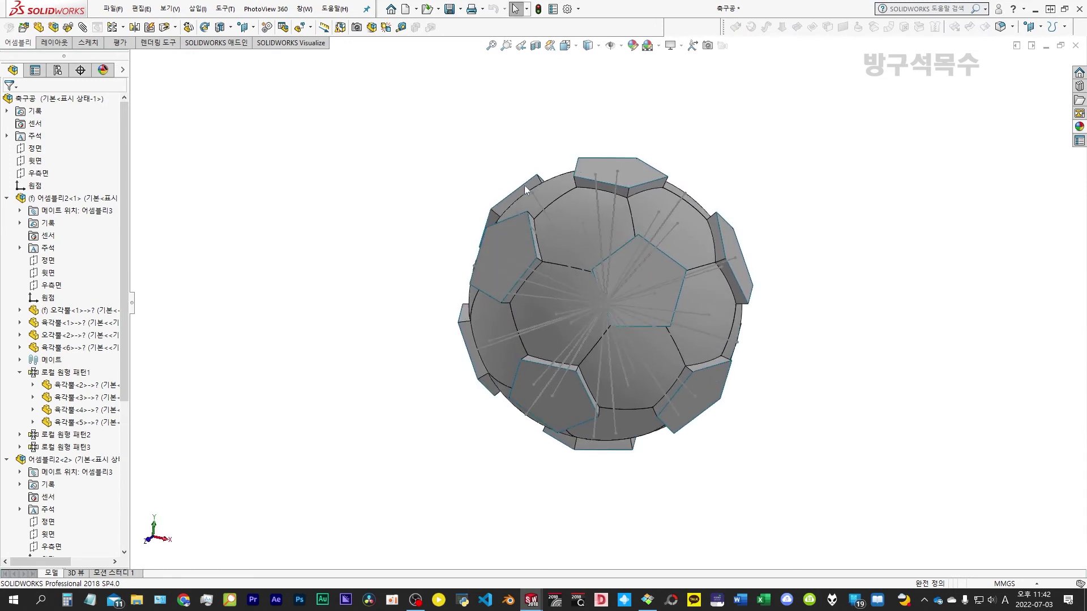
Open the 오각뿔 part and sketch a Front Plane circle centred on the cone tip
left_click(609, 167)
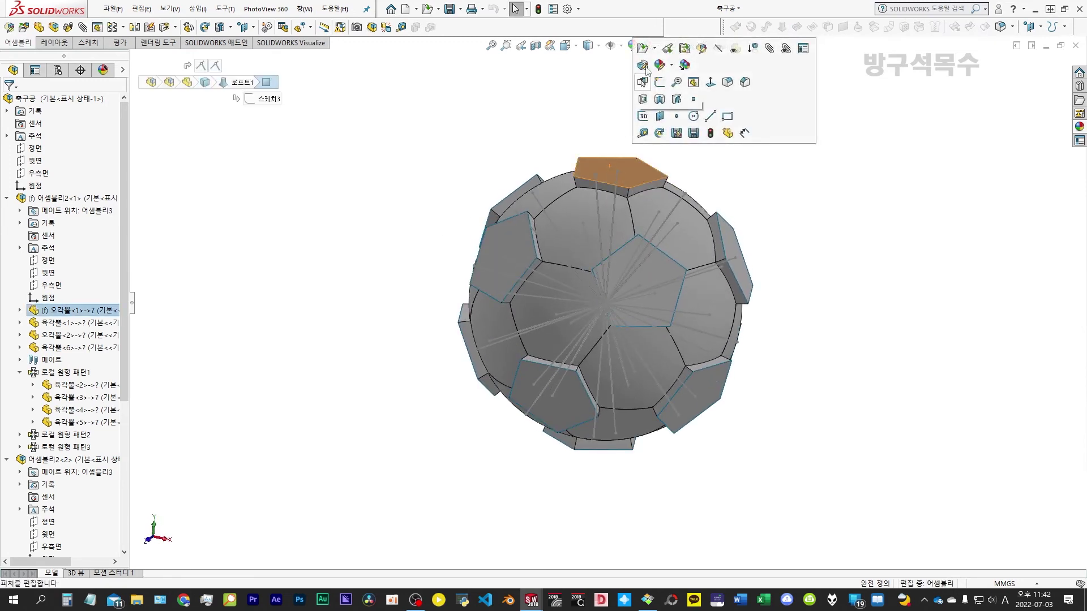
left_click(642, 49)
left_click(35, 186)
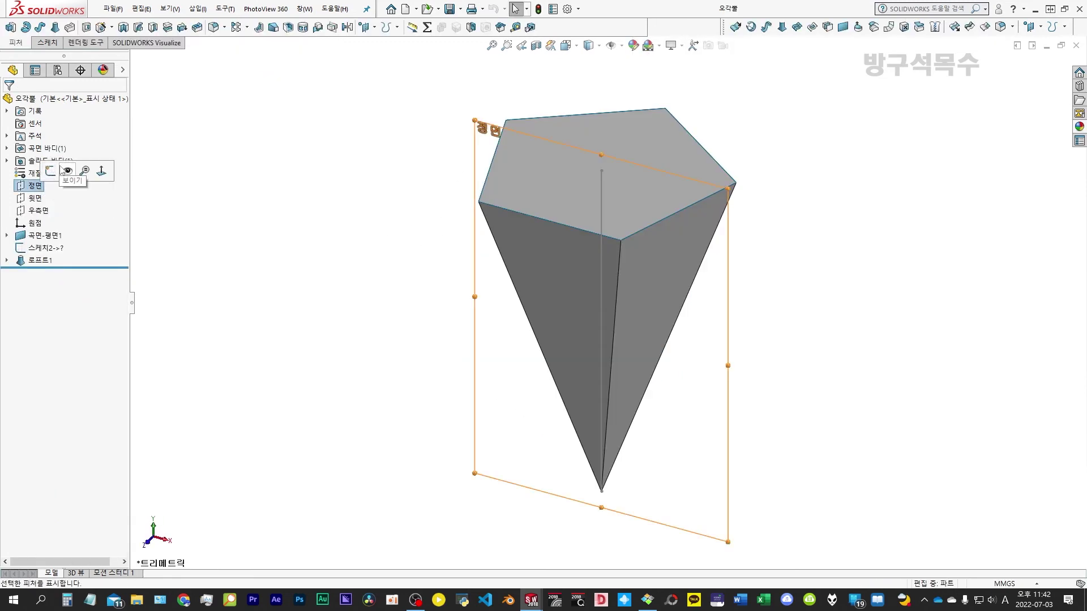
left_click(50, 171)
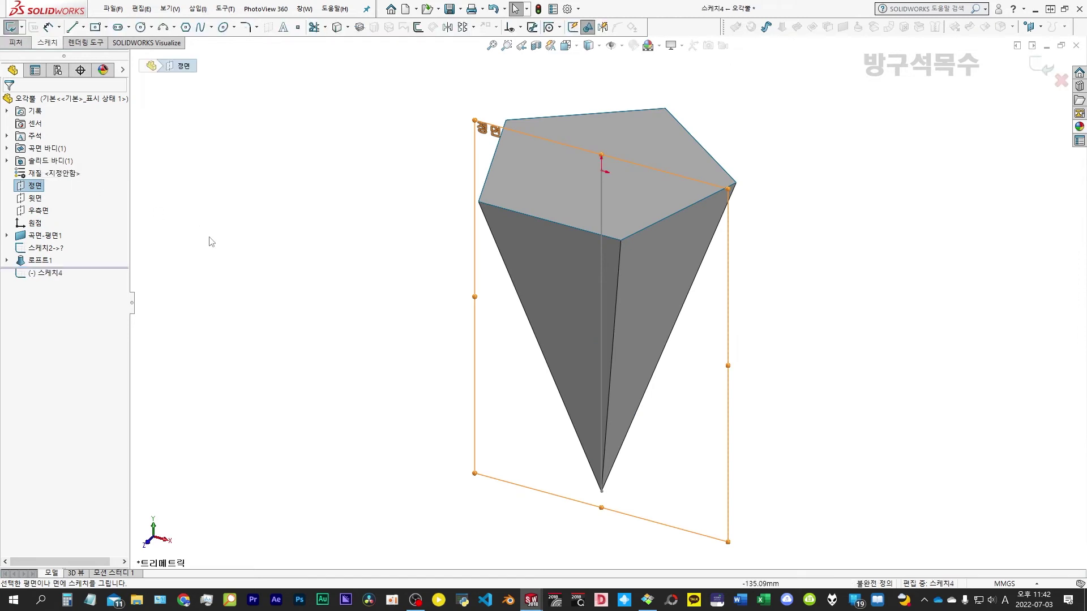
left_click(139, 30)
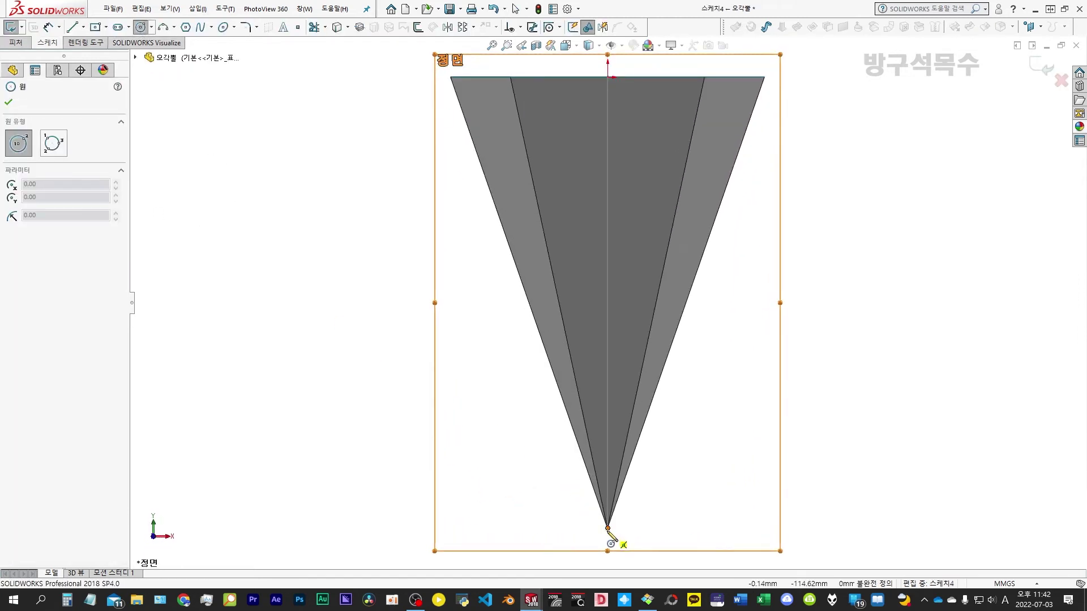
left_click_drag(608, 527, 623, 527)
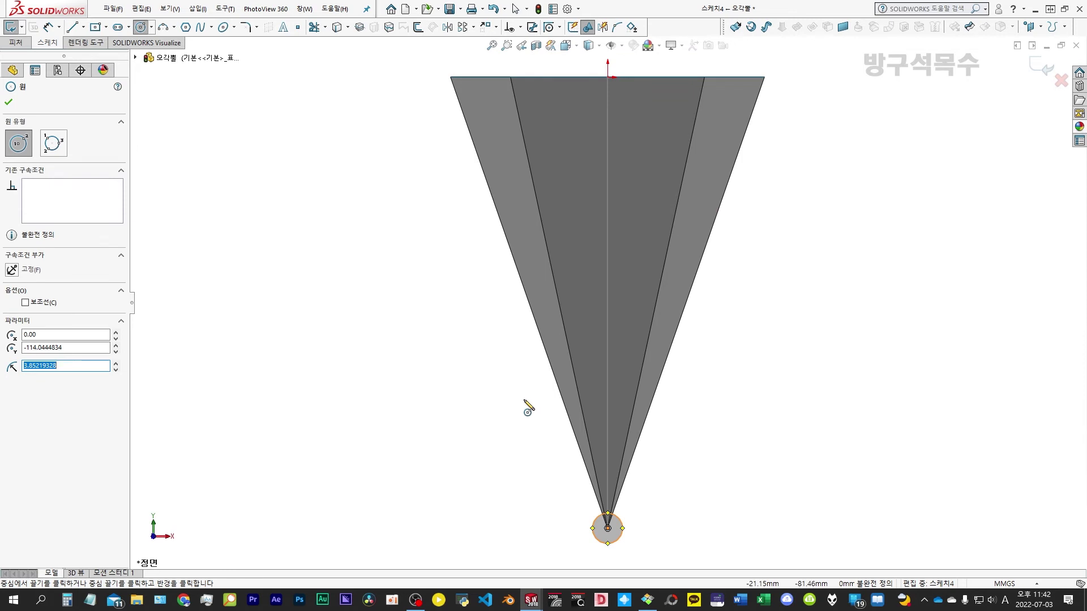
key("Escape")
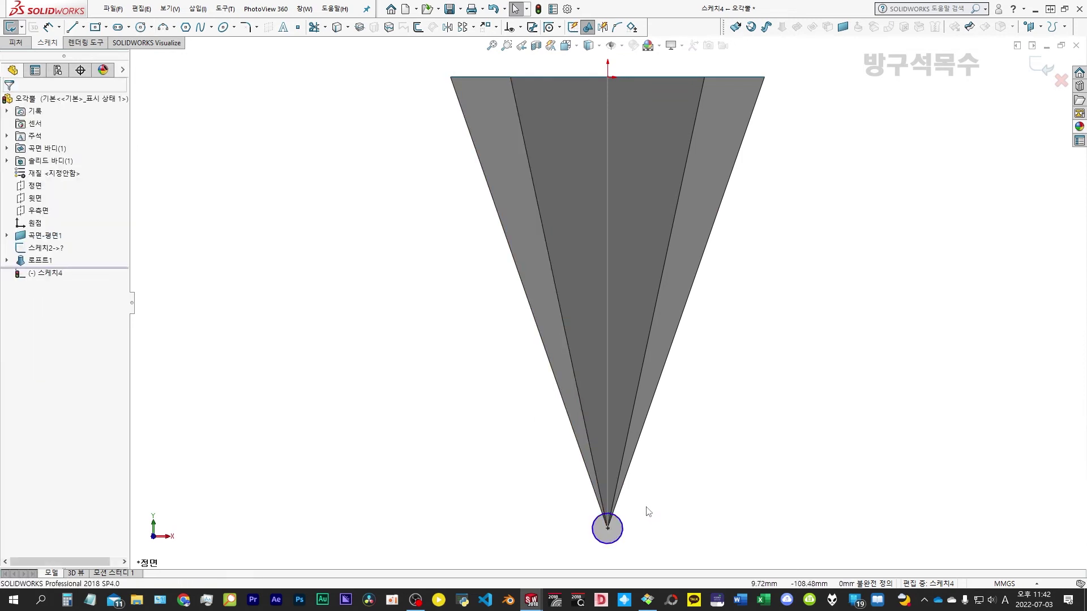
Dimension the circle to a diameter of 222.19
key("d")
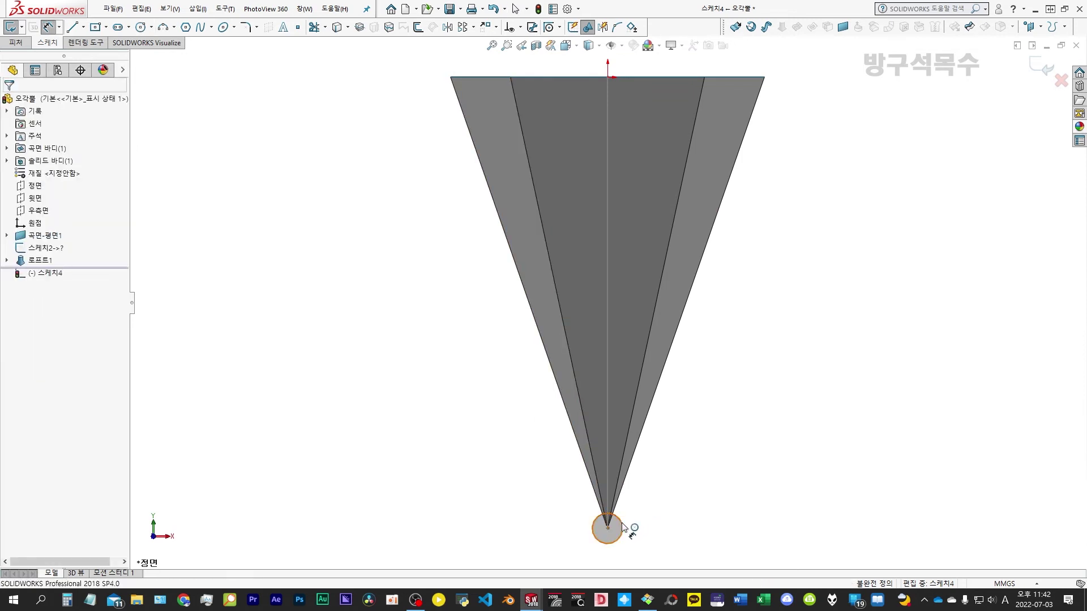
left_click(621, 522)
left_click(654, 489)
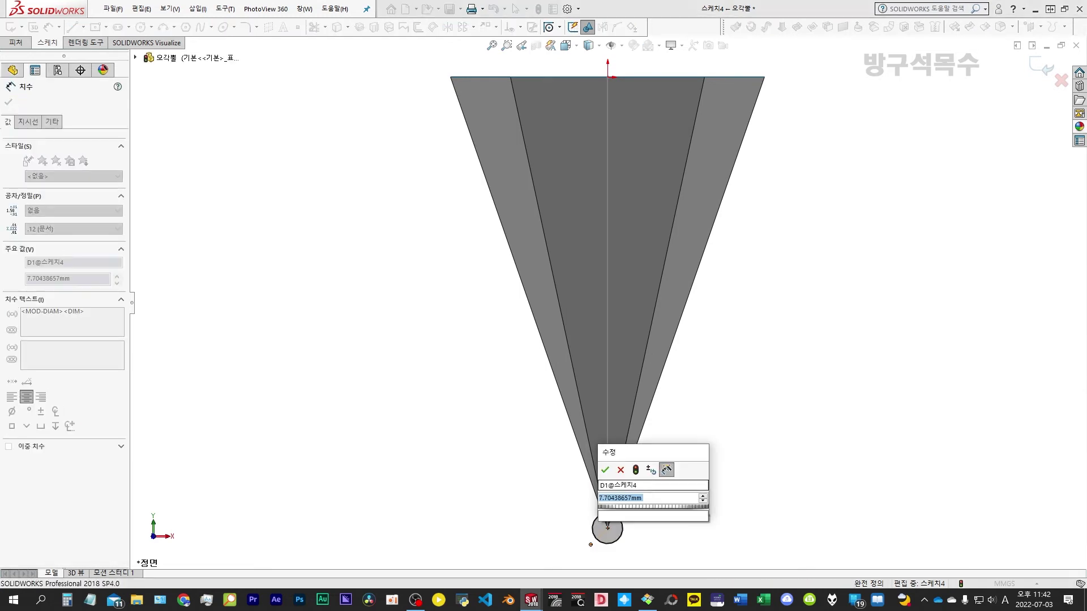
type("222.19")
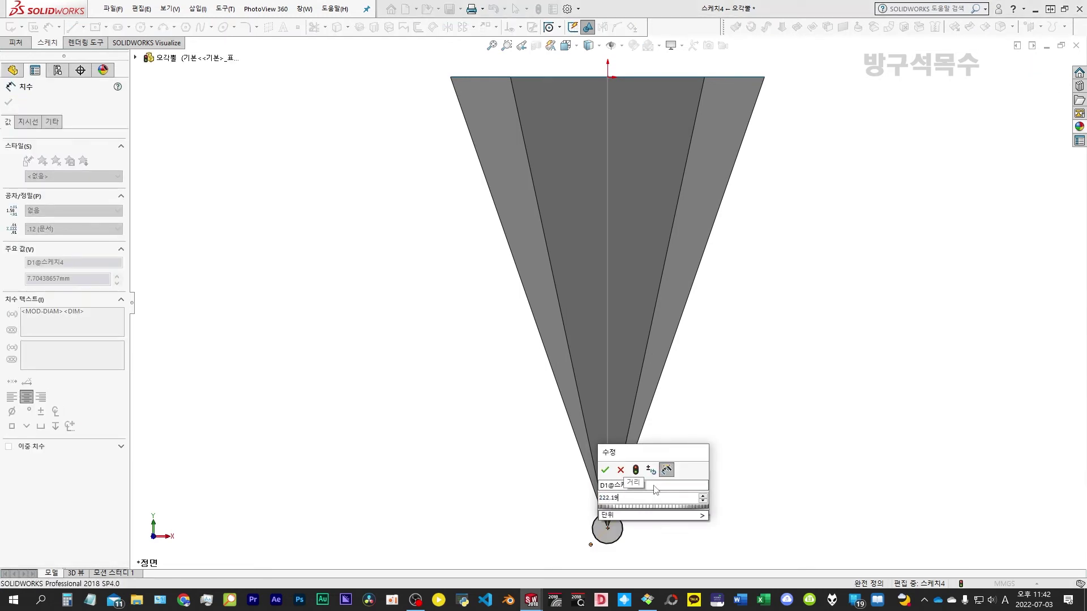
key("Escape")
Draw a vertical line from the circle's top to the centre and a slanted line to the circle
key("l")
left_click(607, 89)
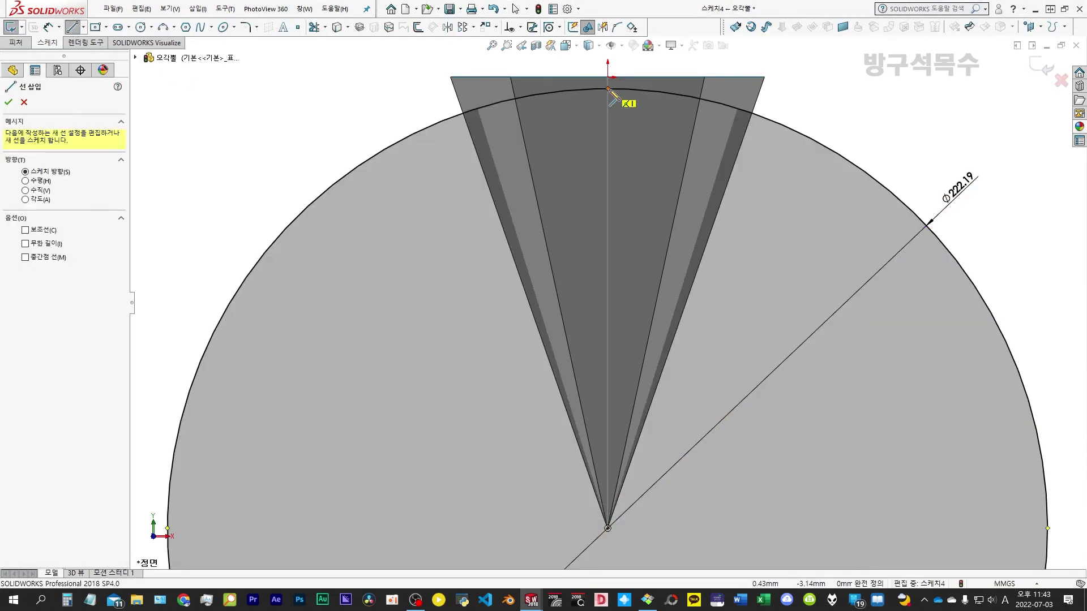
left_click(607, 528)
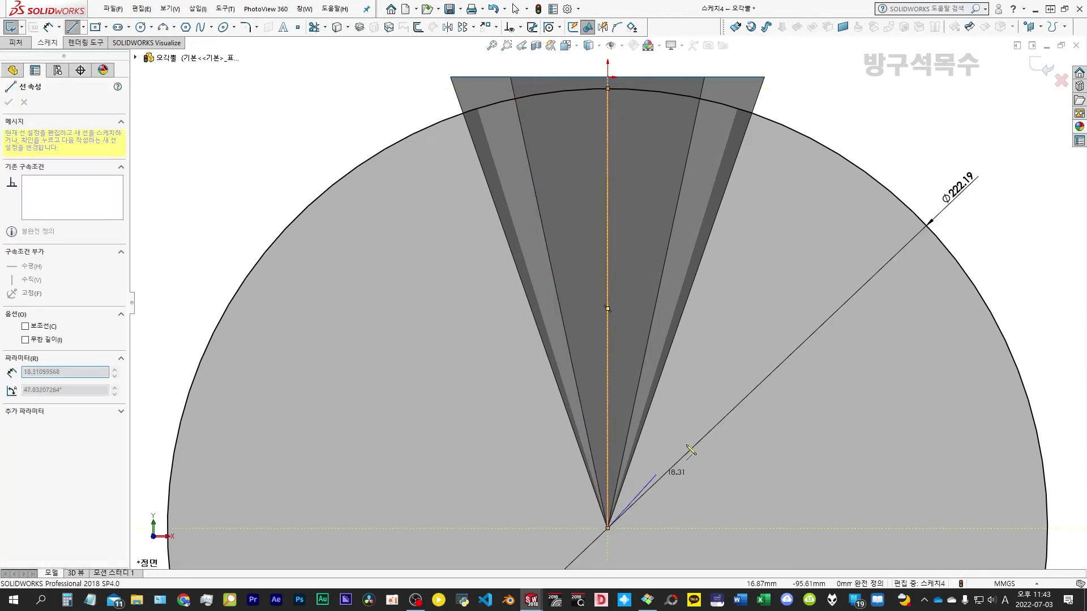
left_click_drag(879, 214, 886, 188)
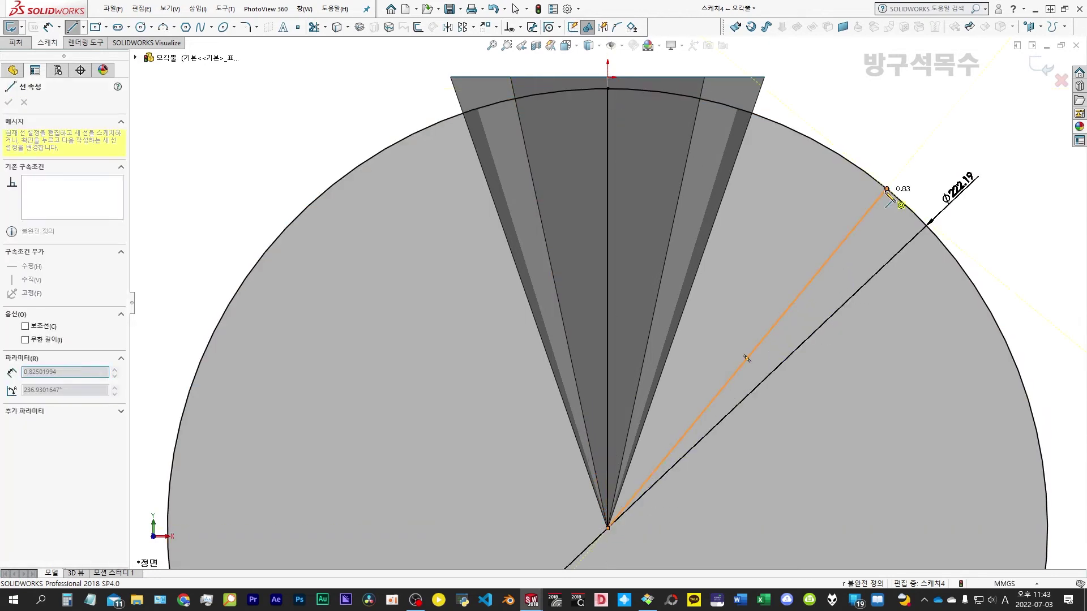
key("Escape")
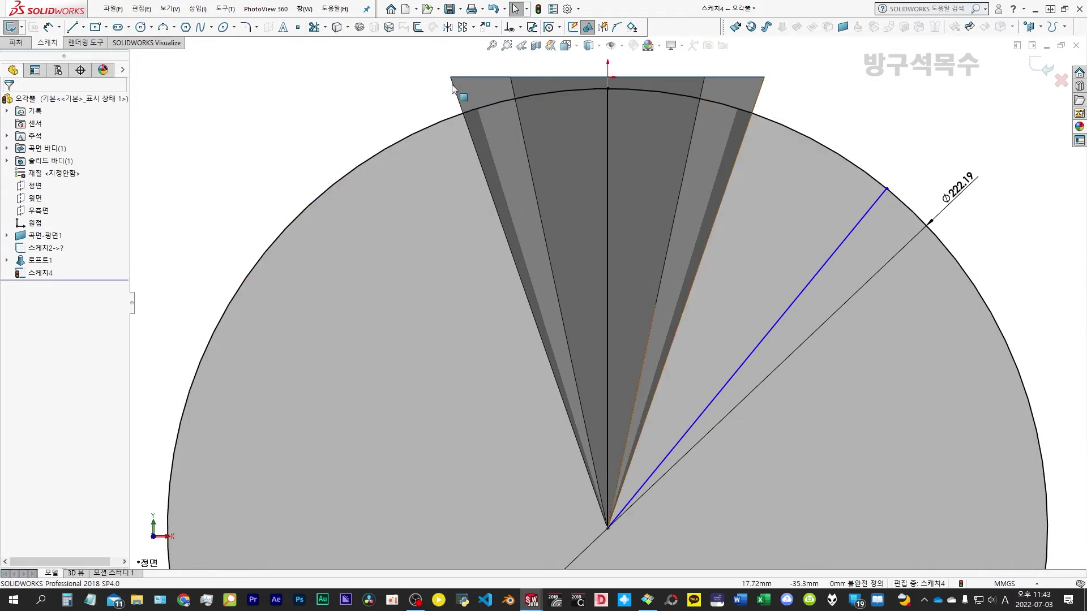
Trim the circle to the upper-right arc and make both lines construction geometry
left_click(314, 26)
left_click_drag(335, 116, 359, 165)
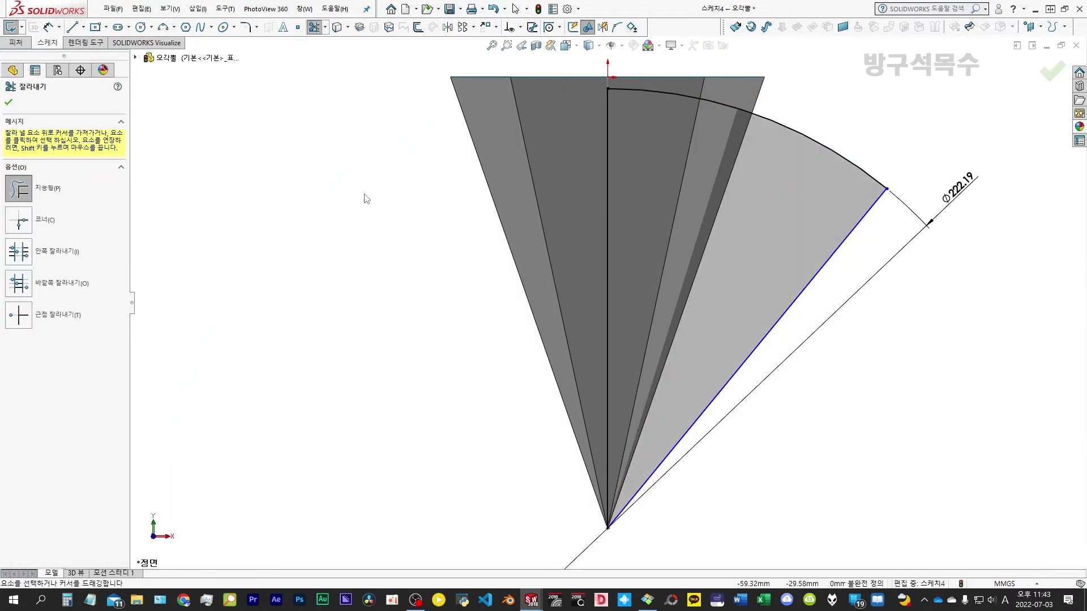
key("Escape")
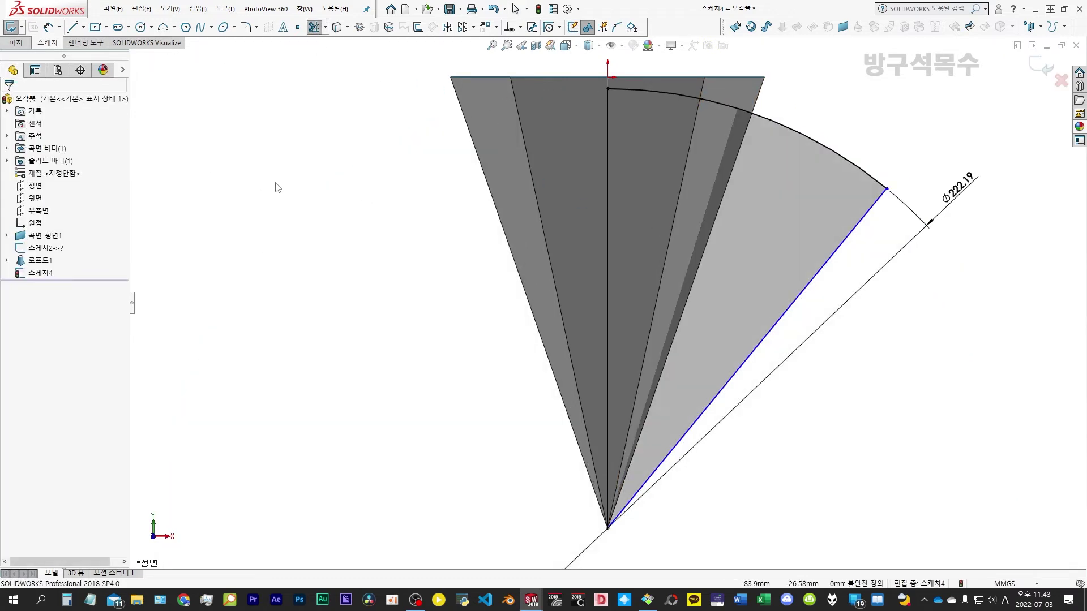
left_click(609, 235)
left_click(669, 143)
key("Escape")
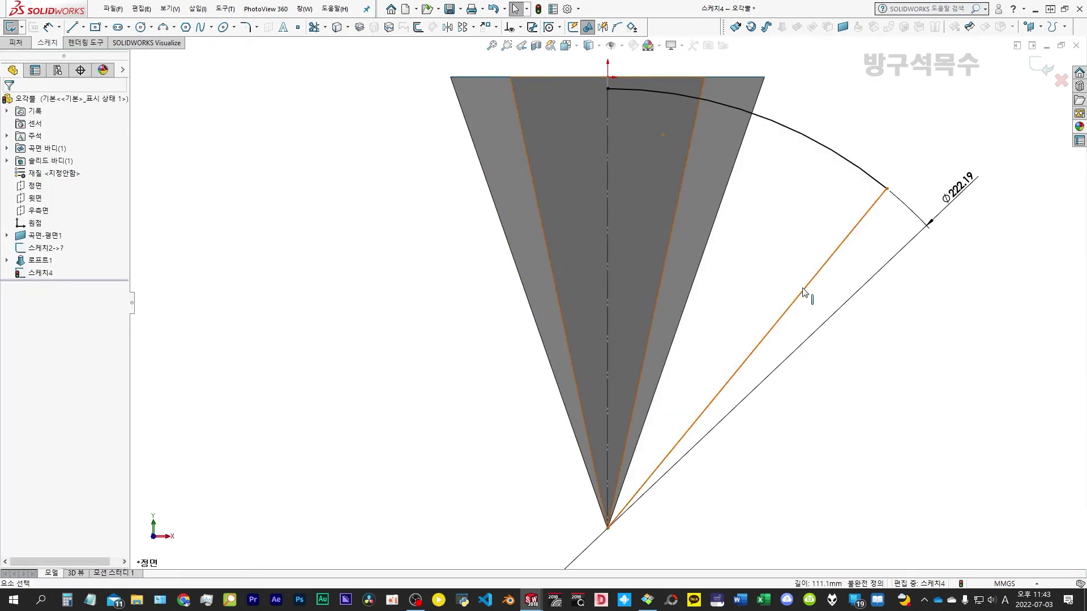
left_click(798, 289)
left_click(842, 198)
key("Escape")
key("ctrl+7")
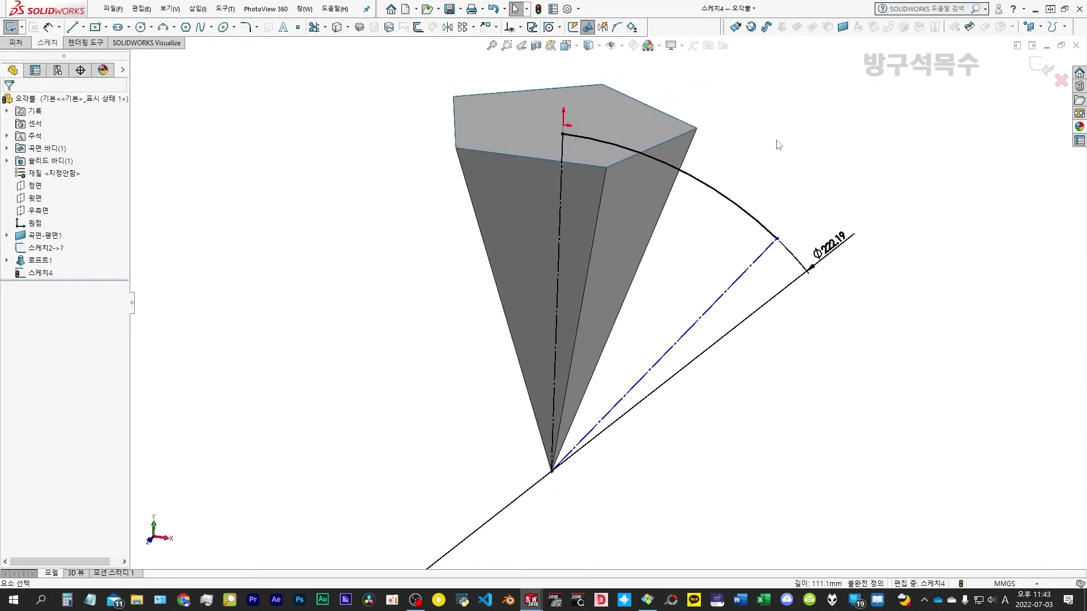
Revolve the arc 360° about the vertical centreline into surface 곡면-회전1
left_click(750, 28)
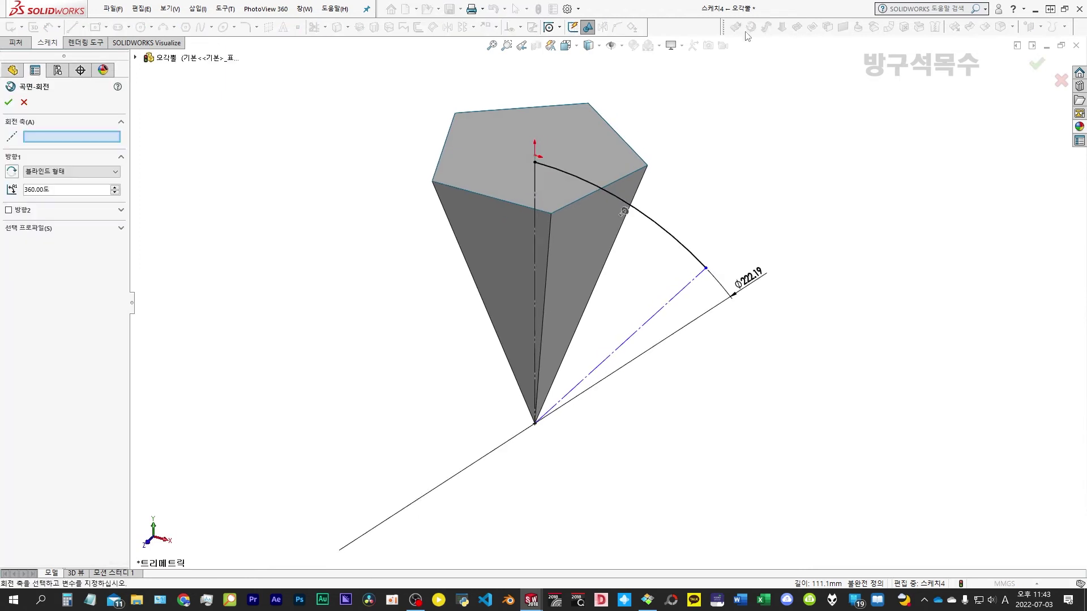
left_click(535, 205)
right_click(534, 203)
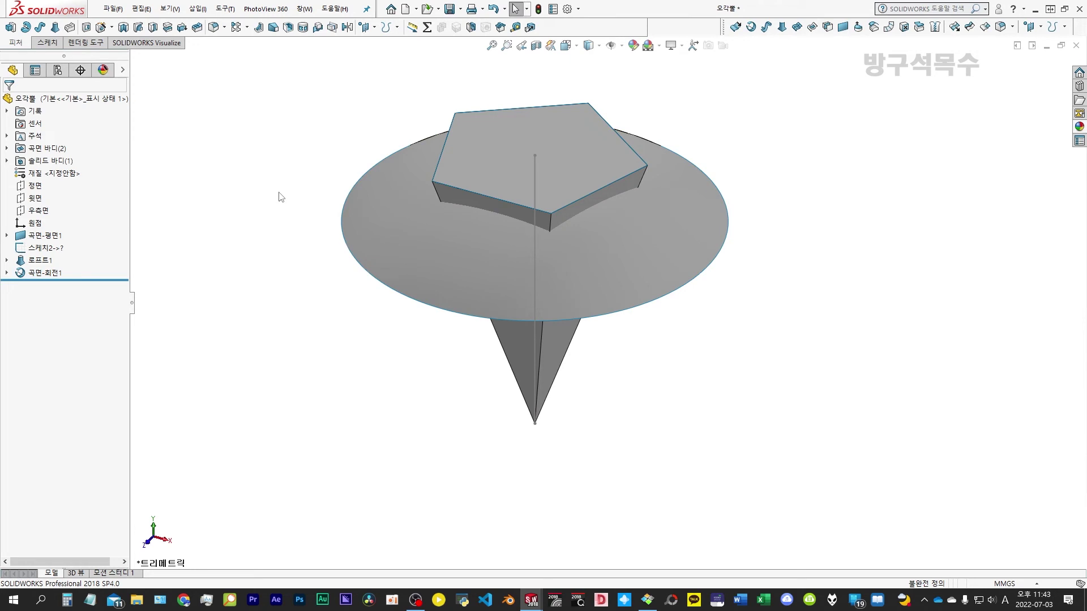
Split the 로프트1 pentagon loft with the revolved surface, keeping body 1
left_click(472, 28)
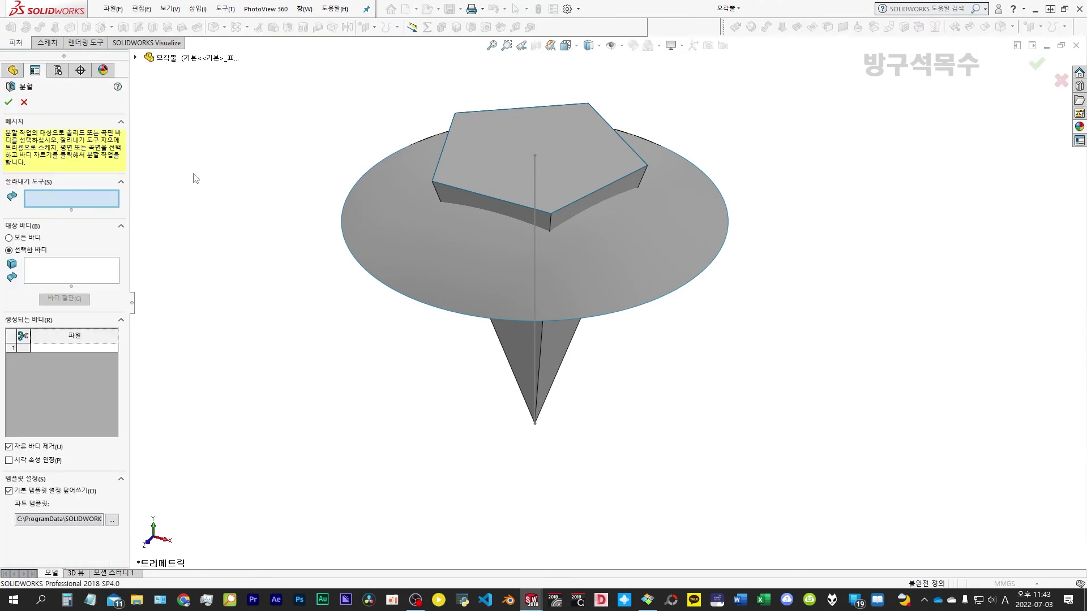
left_click(374, 204)
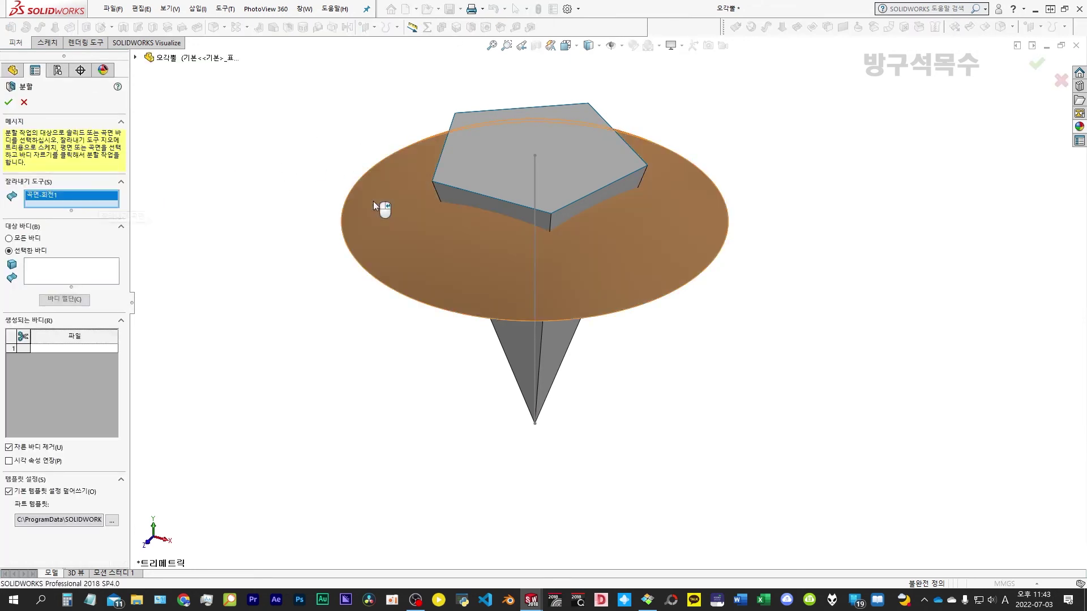
left_click(92, 282)
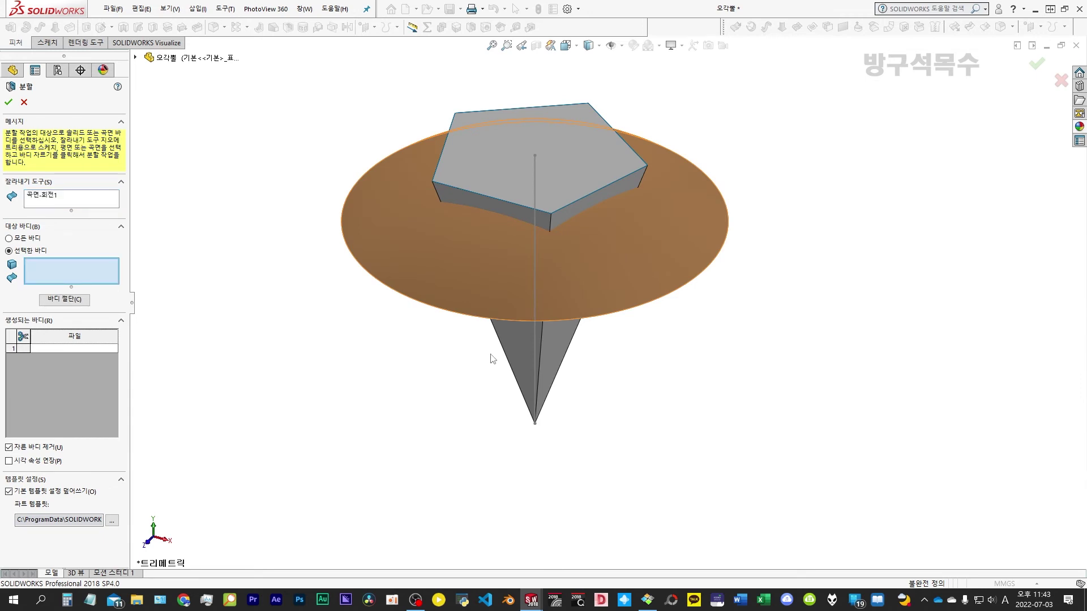
left_click(514, 347)
left_click(69, 300)
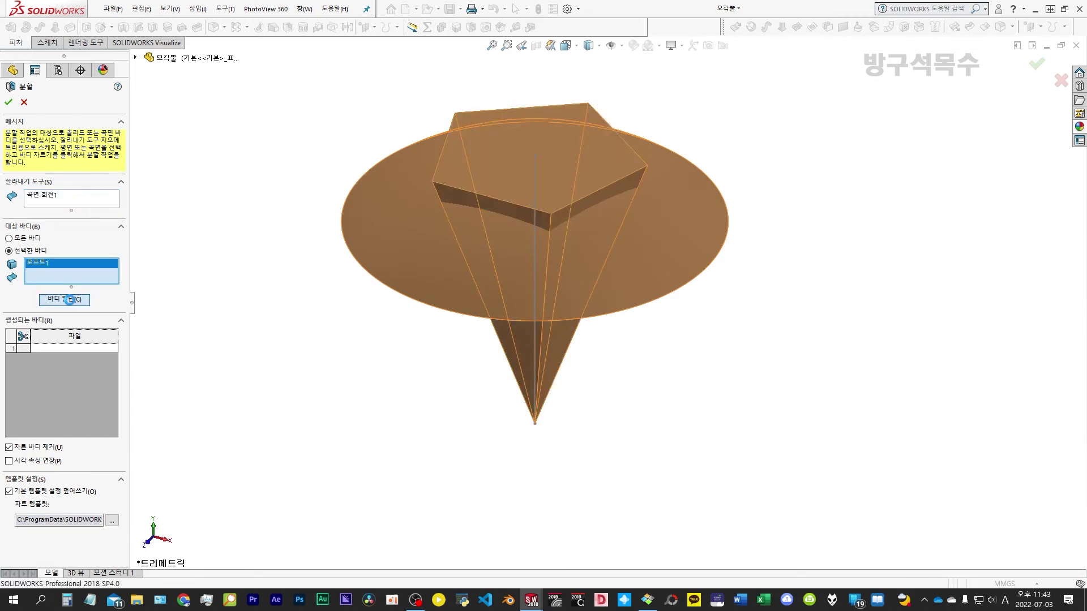
left_click(22, 336)
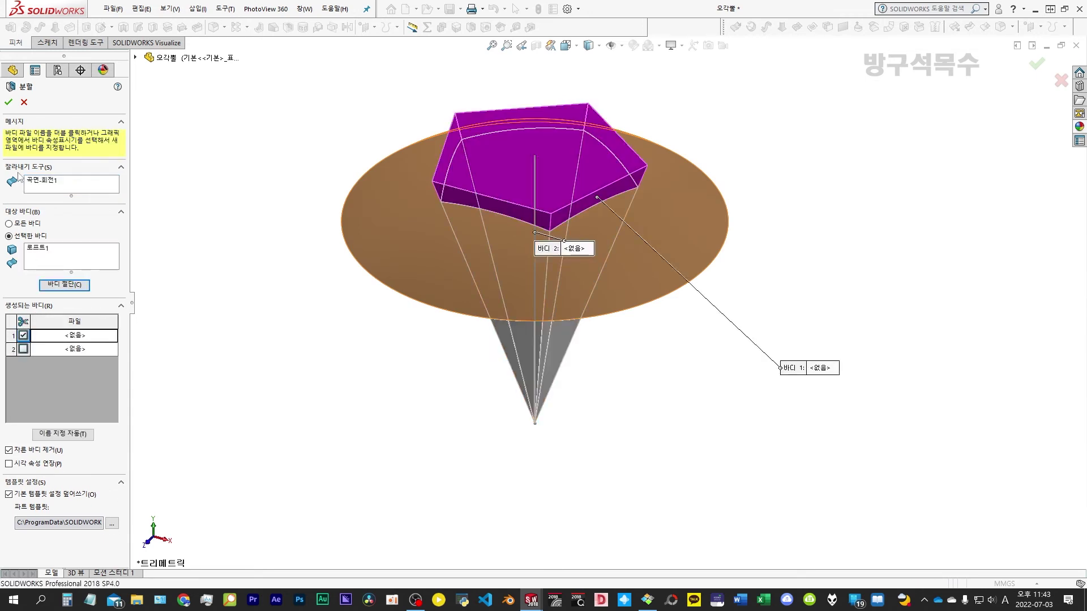
left_click(9, 103)
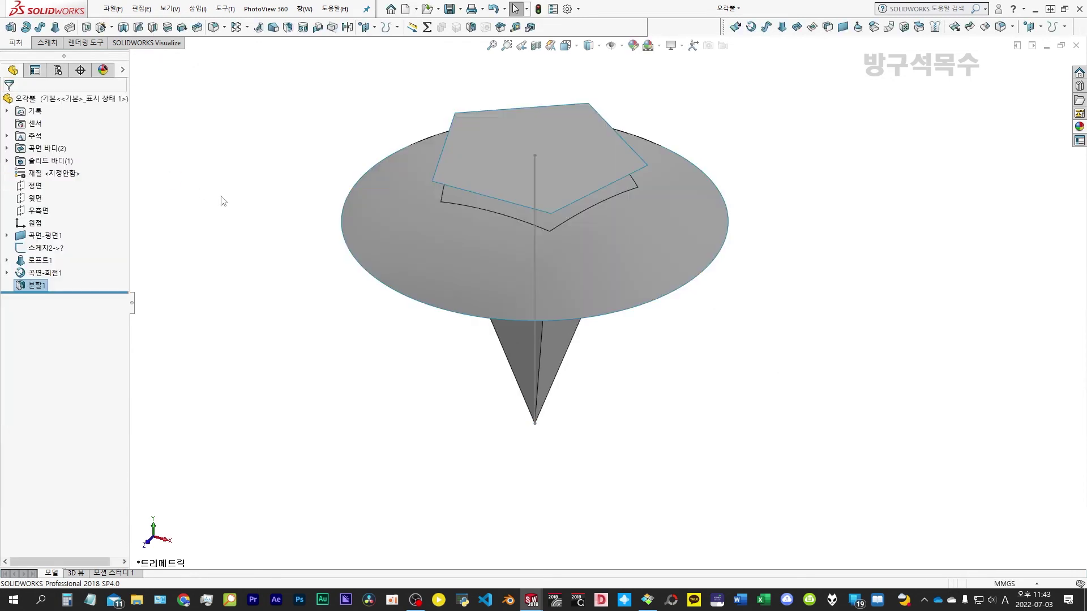
Hide the revolved disc surface and the flat pentagon surface
left_click(402, 168)
left_click(449, 96)
left_click(471, 118)
left_click(517, 46)
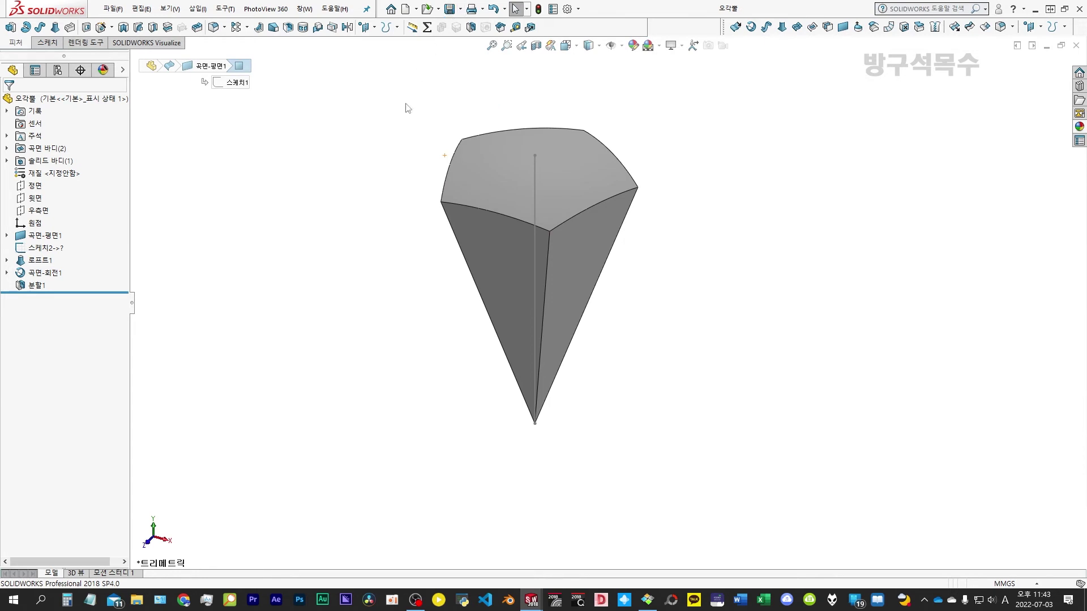
Back in 축구공, set trimetric view, toggle section view, and open a hexagon panel's part
key("ctrl+Tab")
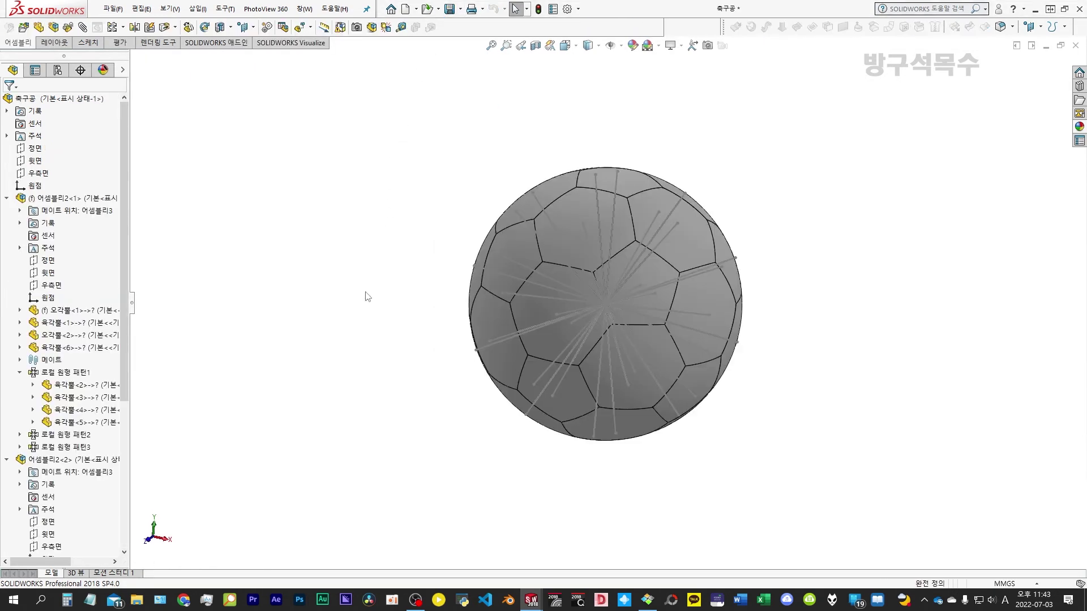
mouse_move(368, 297)
middle_mouse_down()
mouse_move(396, 233)
mouse_move(392, 271)
middle_mouse_up()
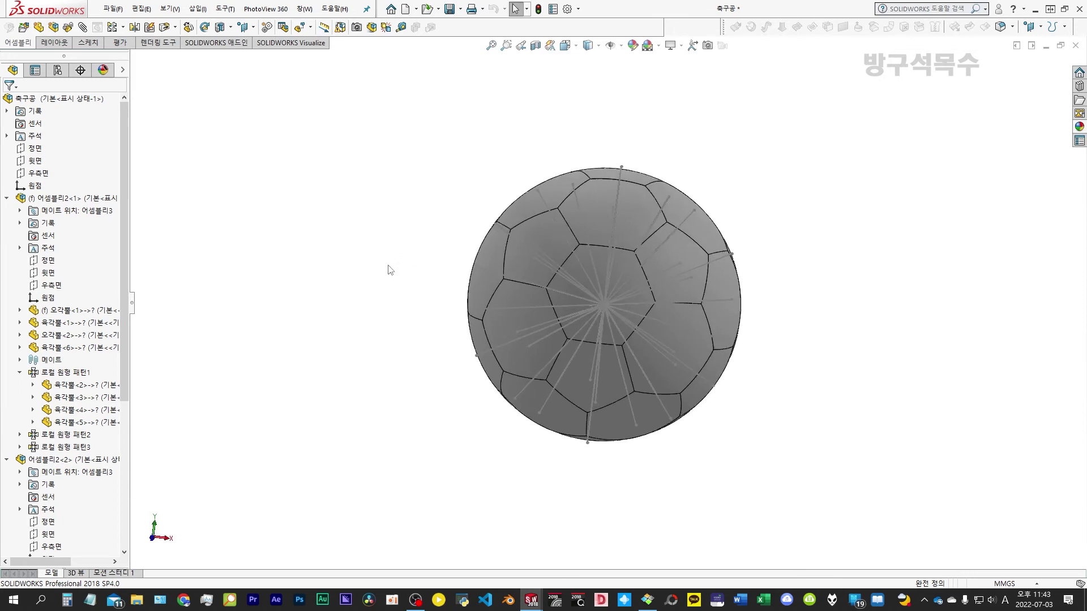
key("space")
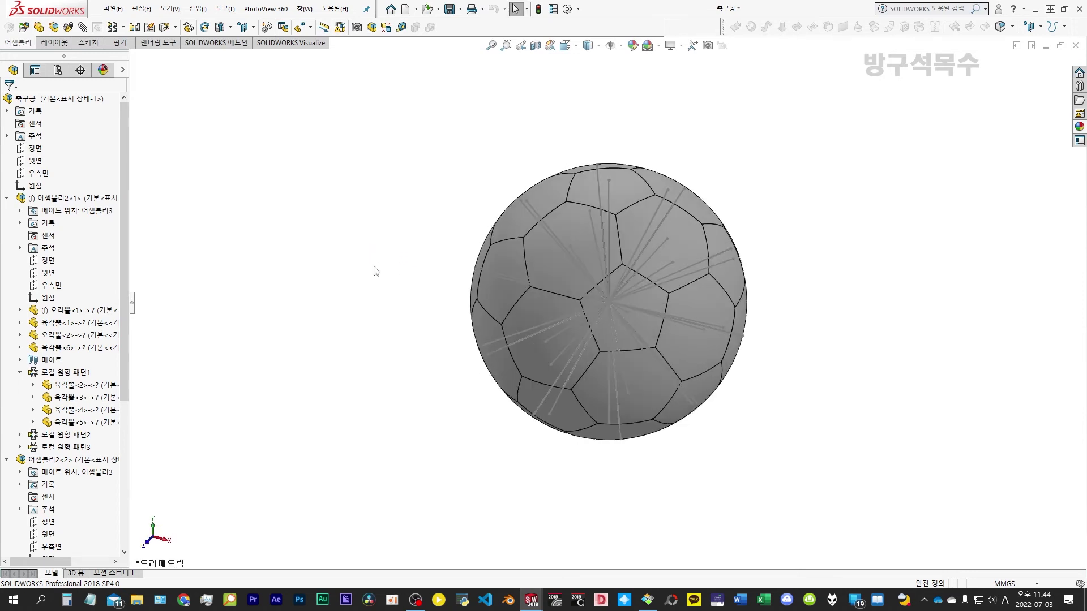
left_click(535, 45)
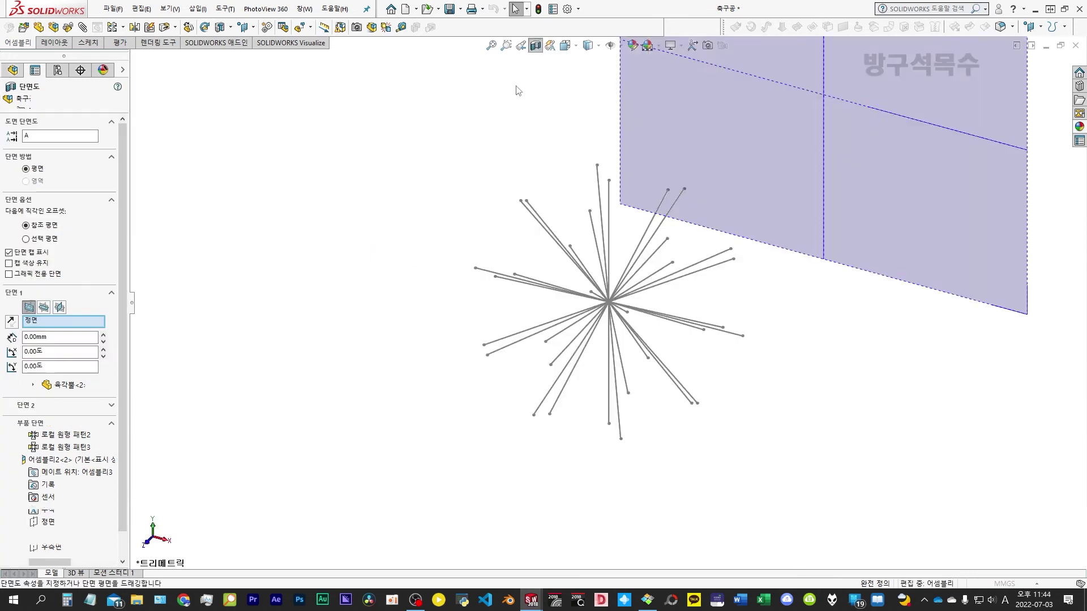
key("Escape")
middle_click_drag(552, 255, 491, 207)
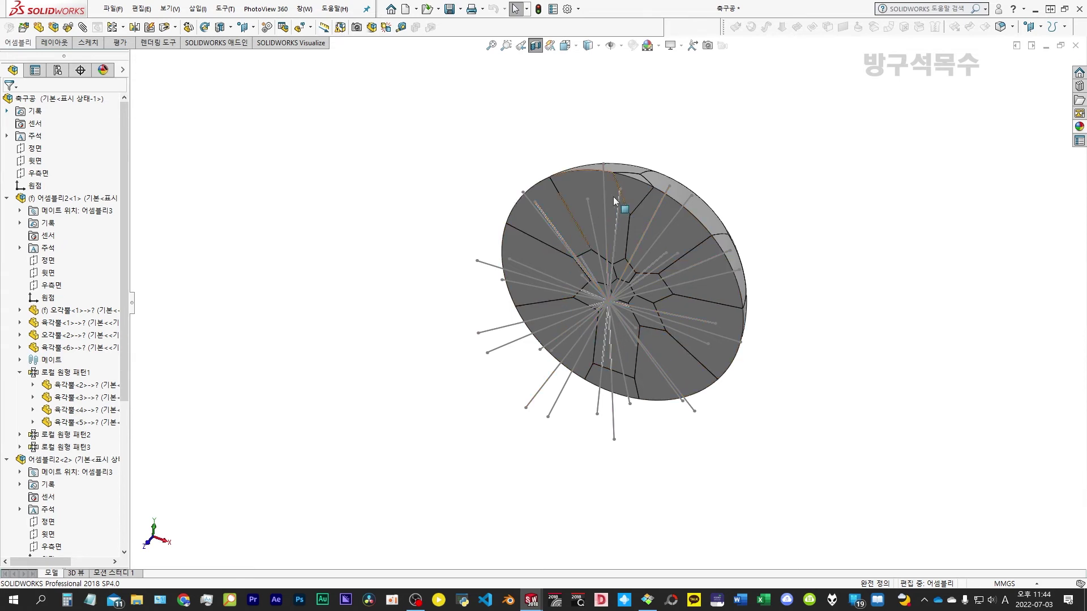
left_click(534, 45)
left_click(572, 227)
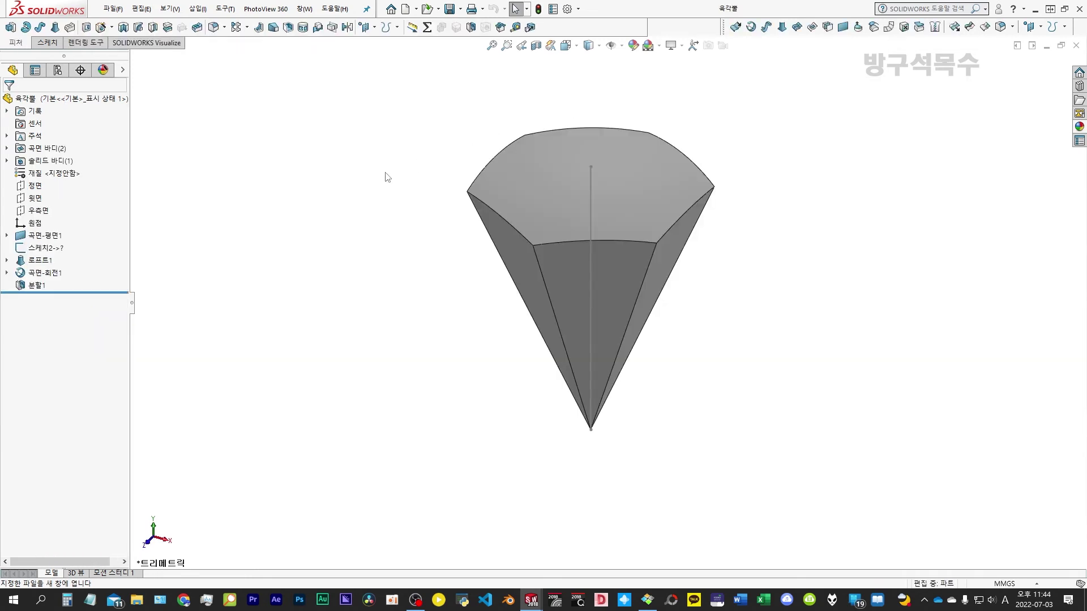
Offset surface 곡면-회전1 by 5.00mm to the inner side
left_click(51, 274)
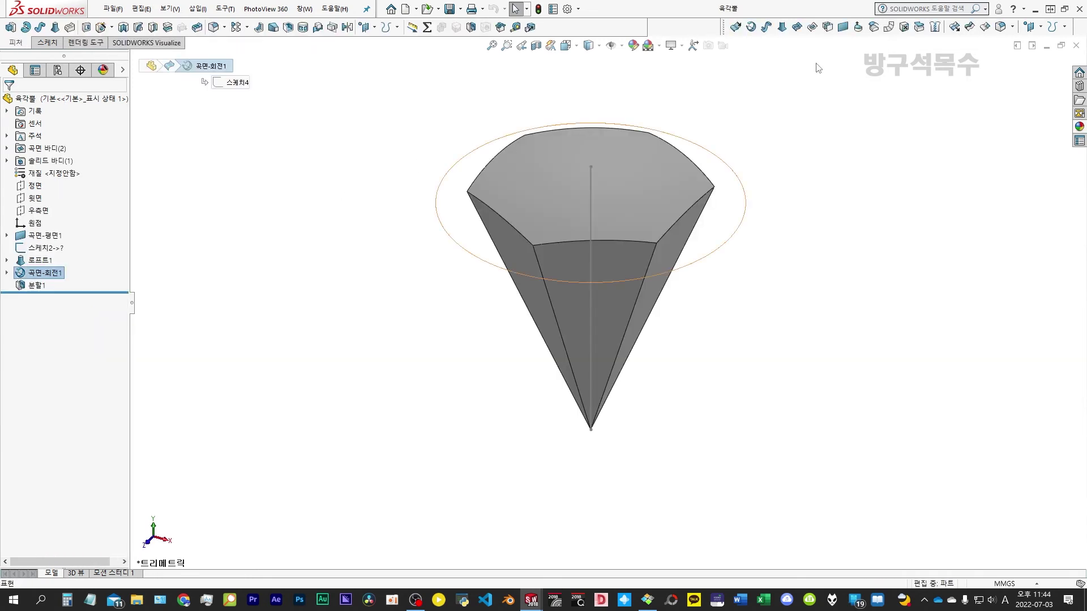
left_click(871, 28)
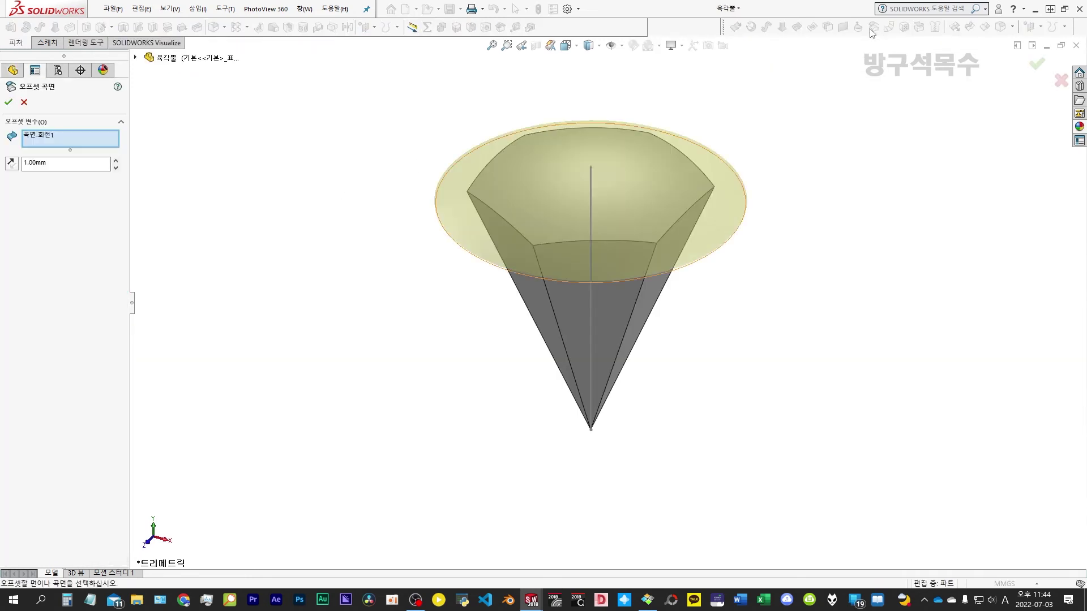
left_click(116, 162)
left_click(116, 162)
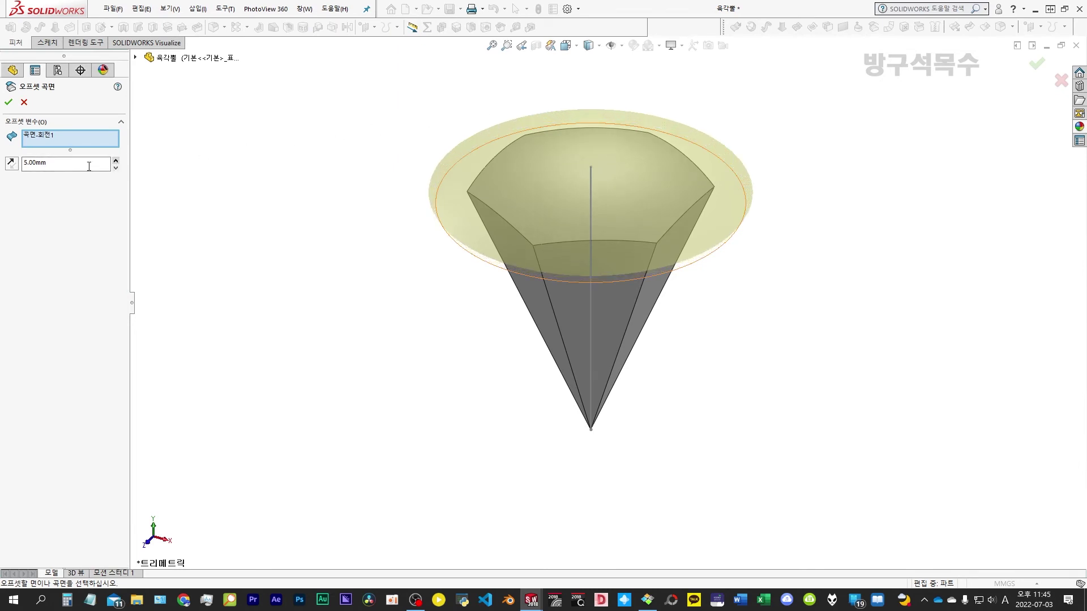
left_click(17, 163)
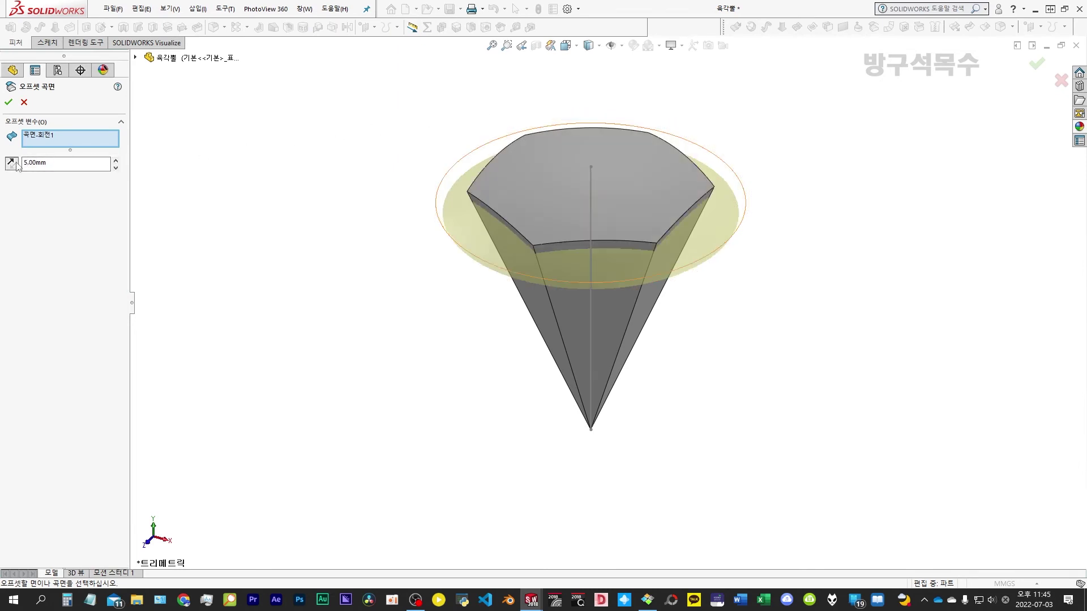
left_click(8, 102)
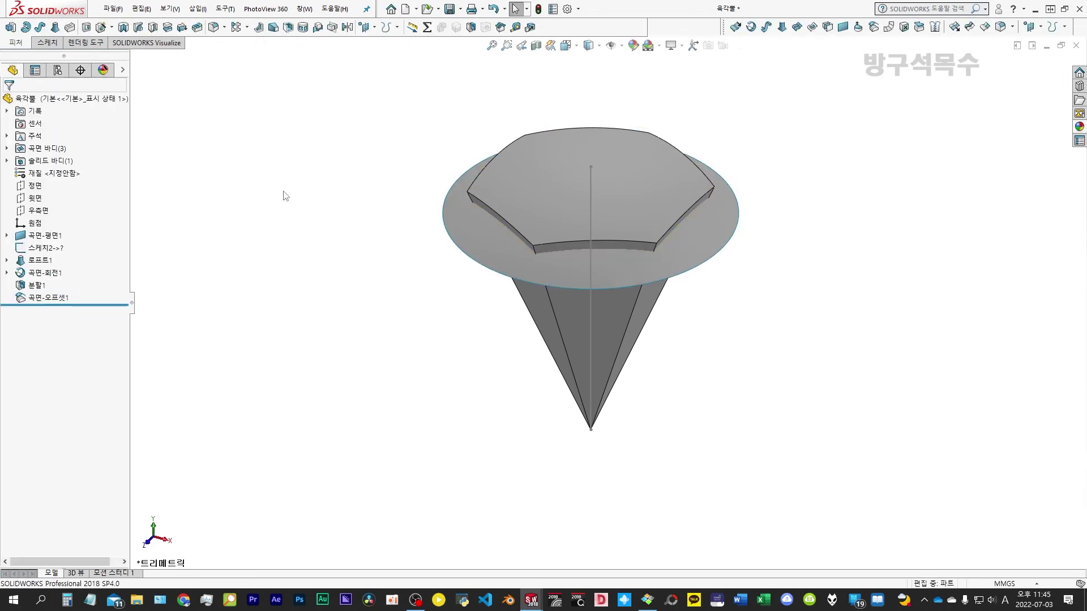
Split the hexagon body with 곡면-오프셋1, removing the lower cone piece
left_click(467, 242)
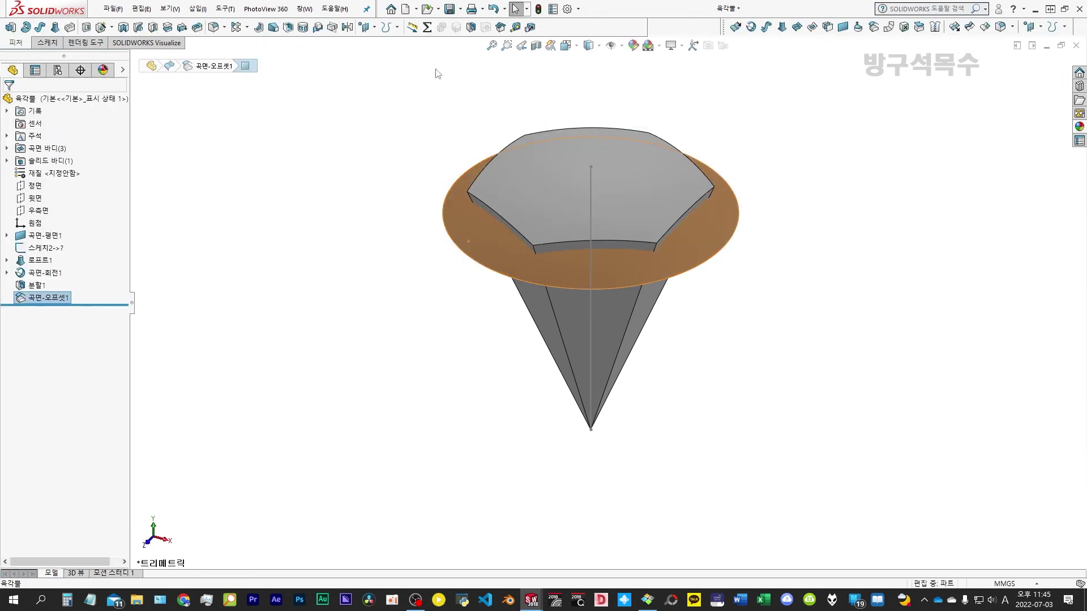
left_click(470, 27)
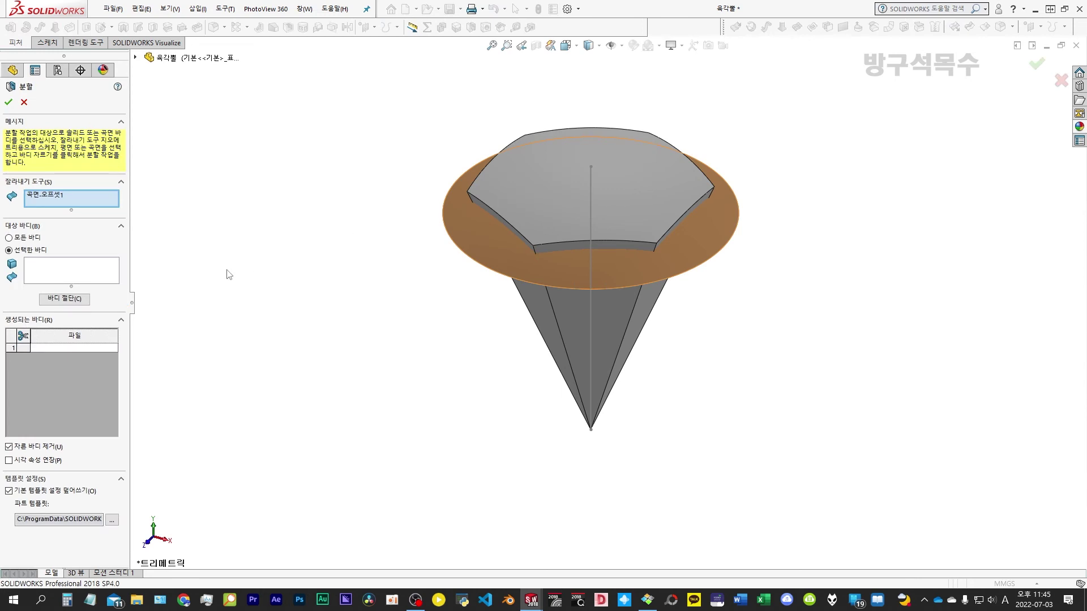
left_click(93, 270)
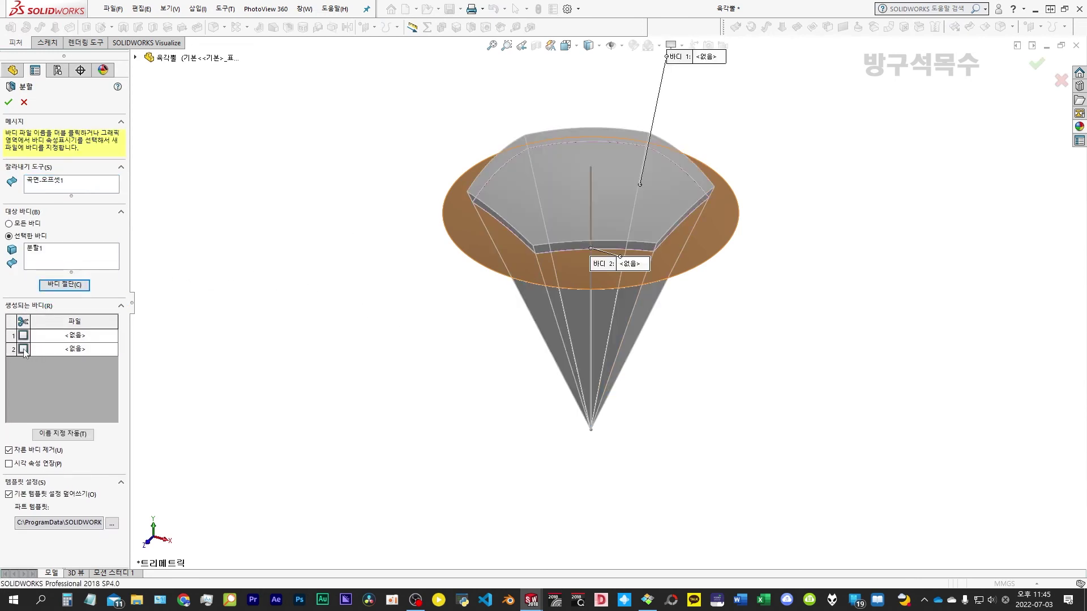
left_click(23, 349)
left_click(8, 103)
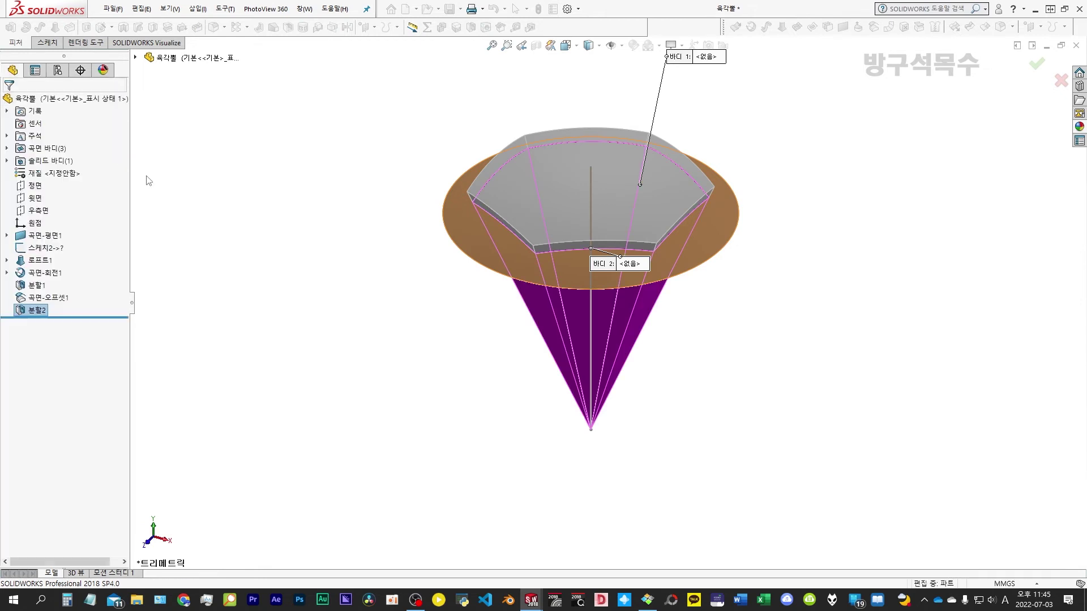
Hide the offset surface, save the hexagon part, and return to the 축구공 assembly
left_click(470, 232)
left_click(402, 181)
mouse_move(402, 181)
middle_mouse_down()
mouse_move(401, 136)
mouse_move(290, 165)
mouse_move(347, 228)
mouse_move(402, 200)
middle_mouse_up()
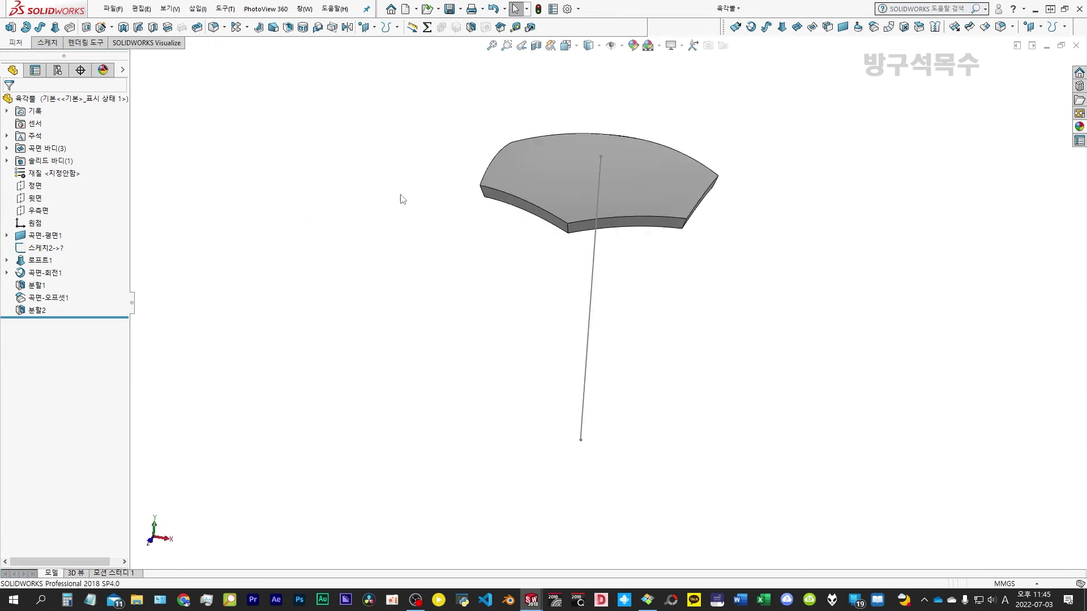
left_click(450, 9)
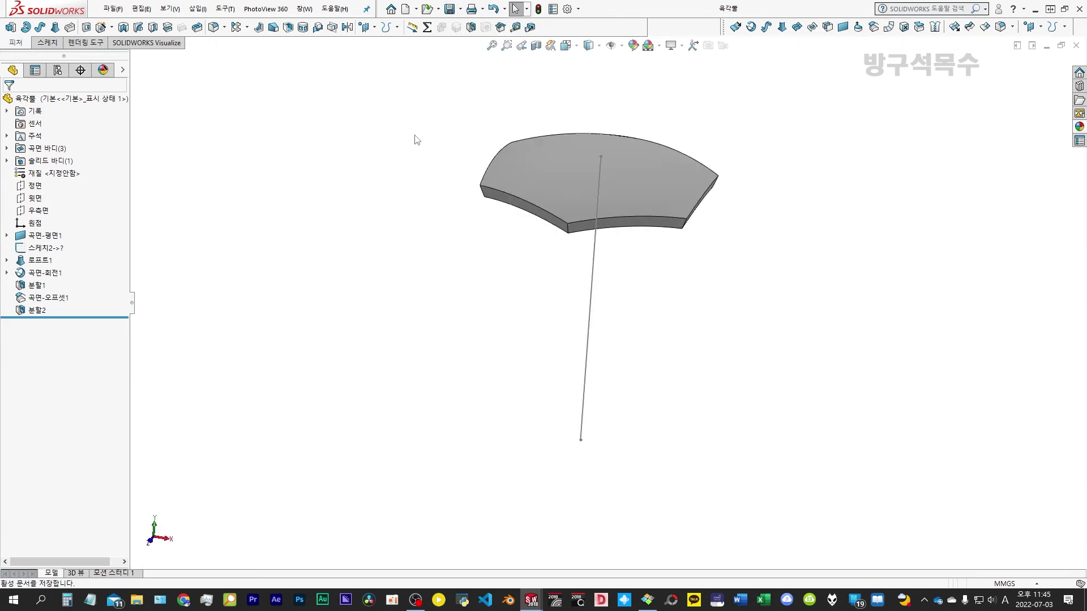
key("ctrl+Tab")
left_click(624, 188)
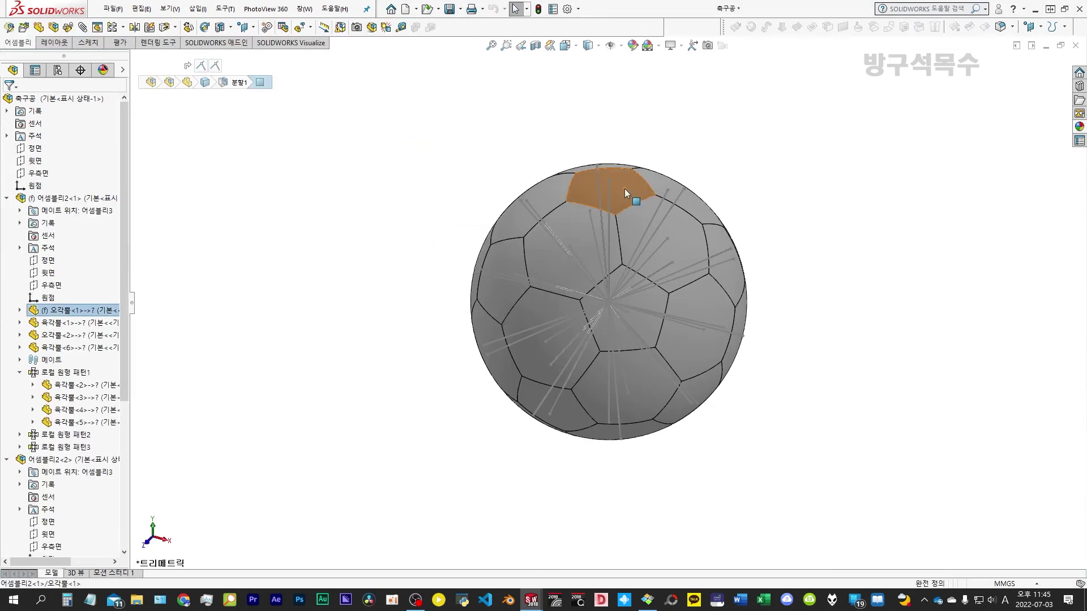
Open the pentagon part and offset 곡면-회전1 by 5.00mm in the reversed direction
left_click(658, 71)
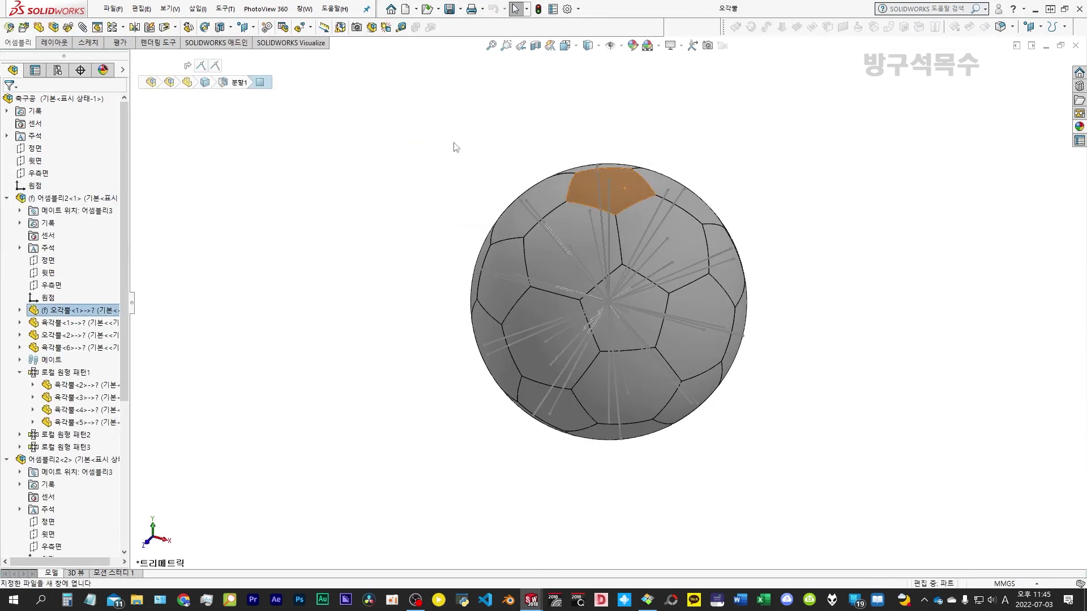
left_click(53, 273)
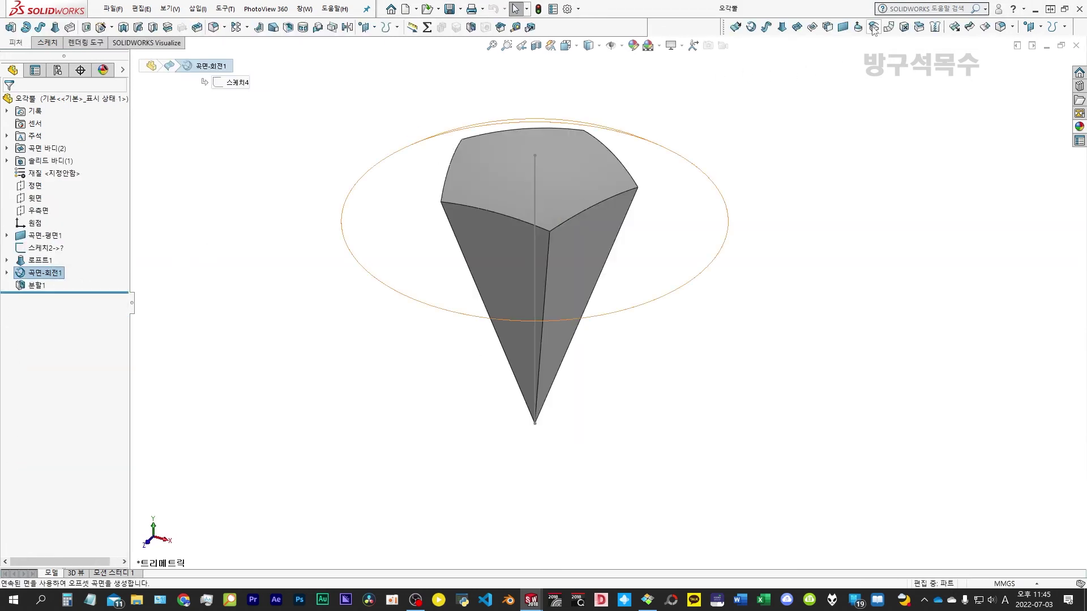
left_click(873, 27)
left_click(11, 164)
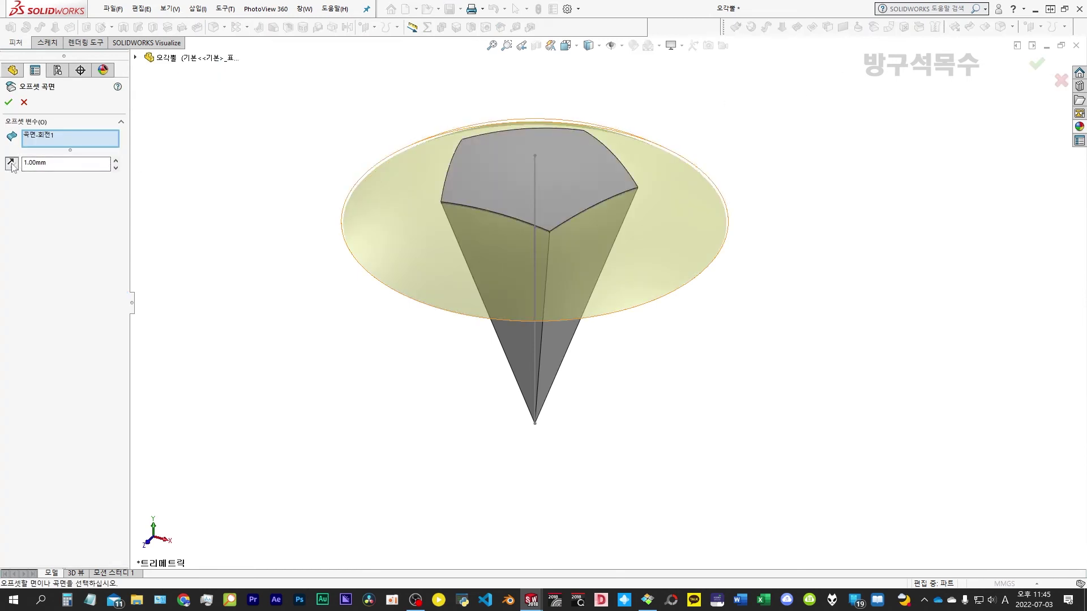
left_click(116, 162)
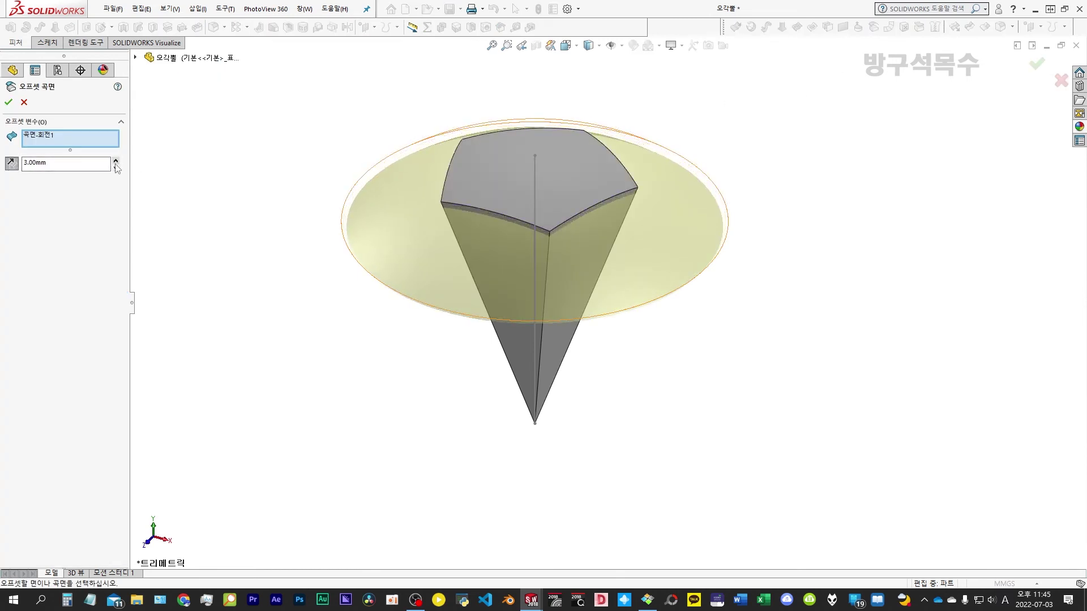
left_click(9, 103)
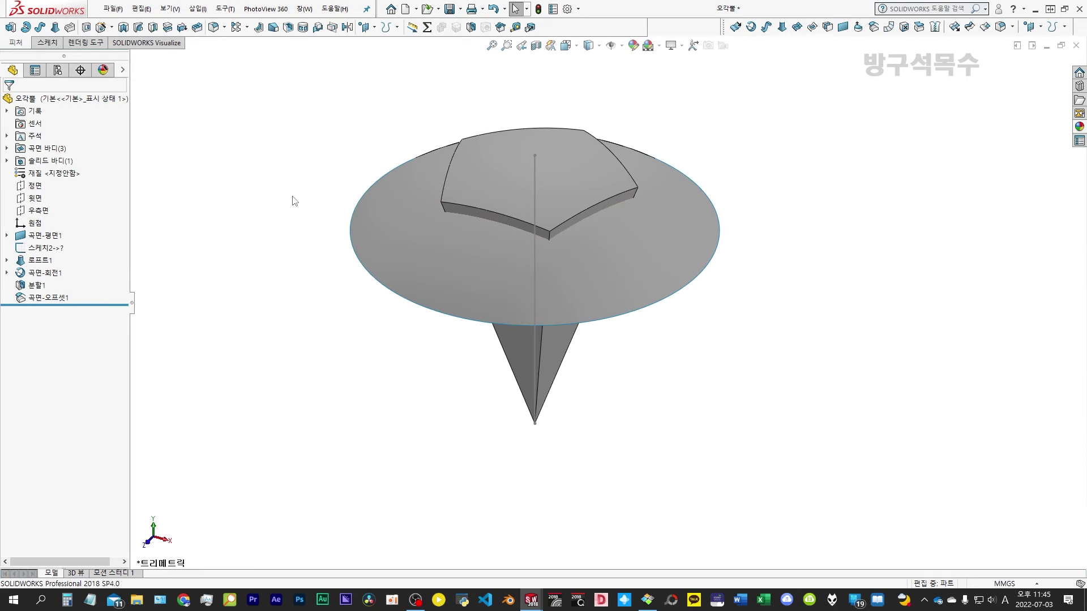
Split the pentagon body with the offset surface, removing the lower cone piece
left_click(469, 27)
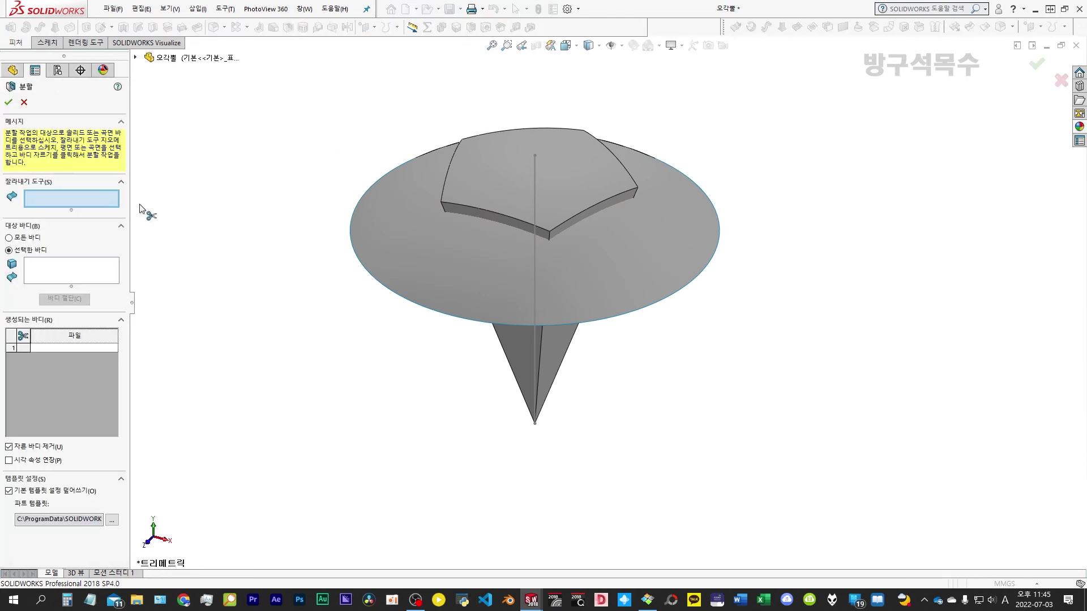
left_click(423, 243)
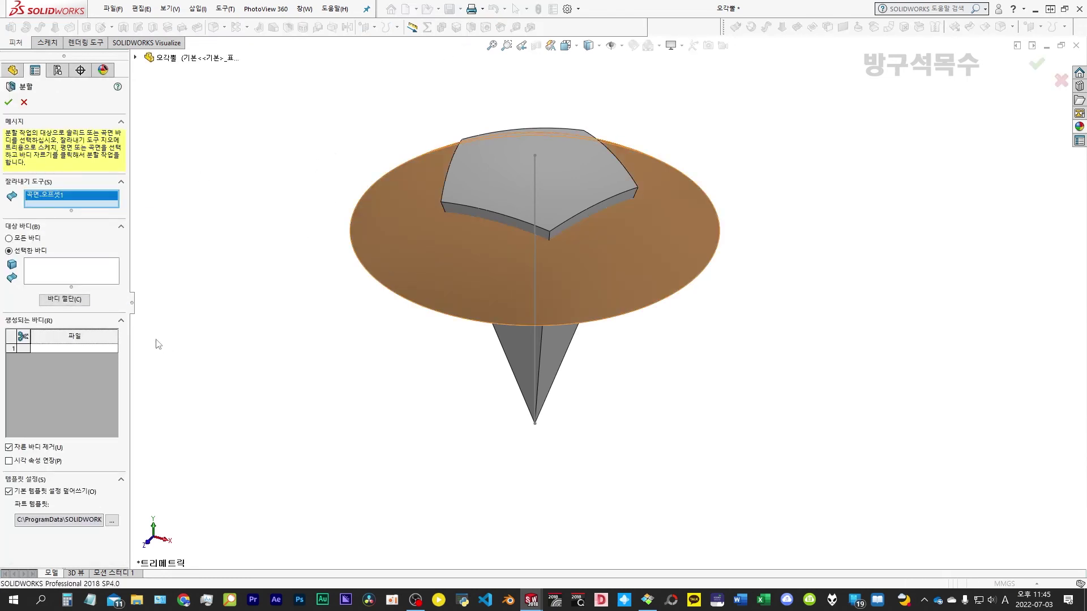
left_click(103, 283)
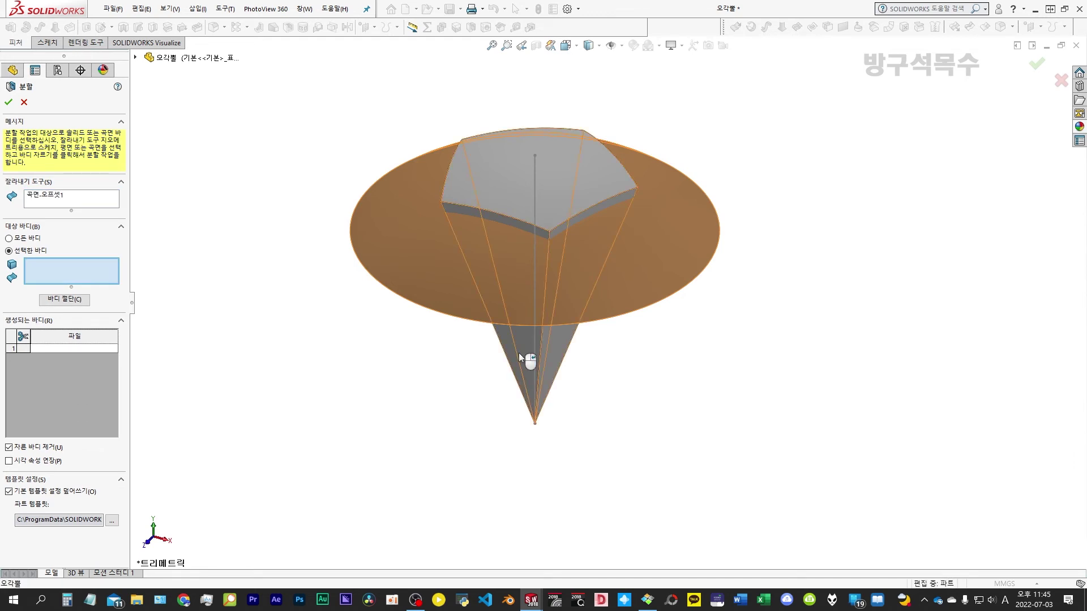
left_click(519, 352)
left_click(72, 301)
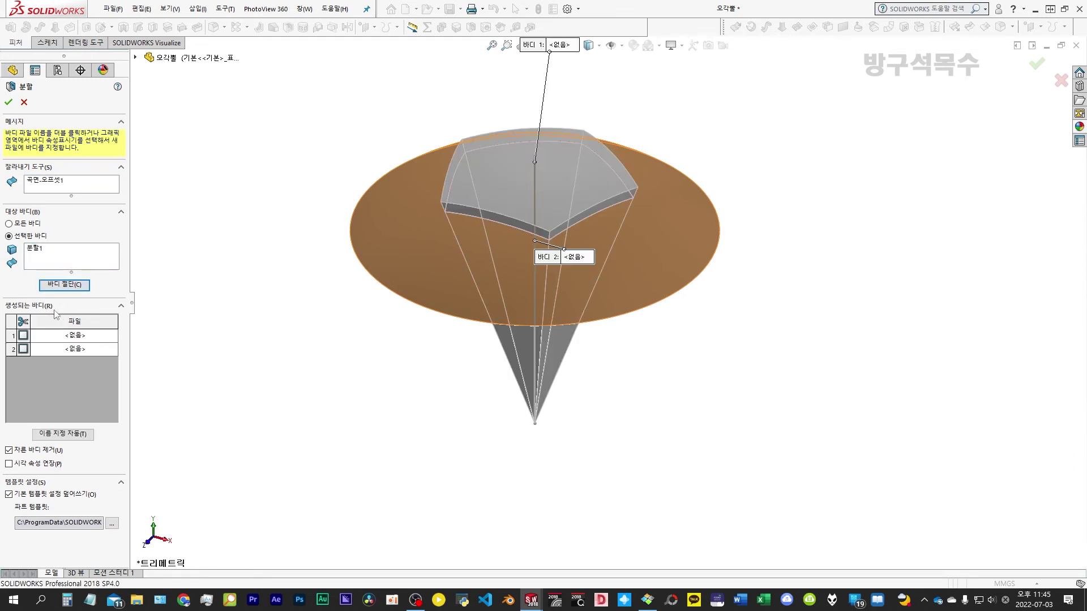
left_click(24, 350)
left_click(8, 103)
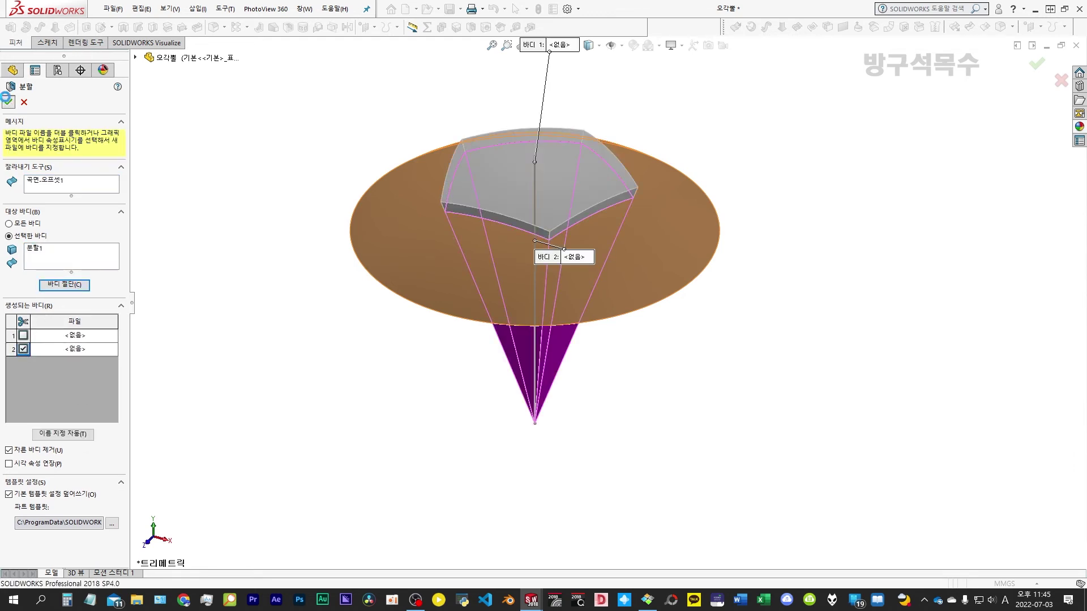
Hide the offset surface, save the pentagon part, and switch back to 축구공
left_click(371, 235)
left_click(422, 148)
left_click(449, 10)
key("ctrl+Tab")
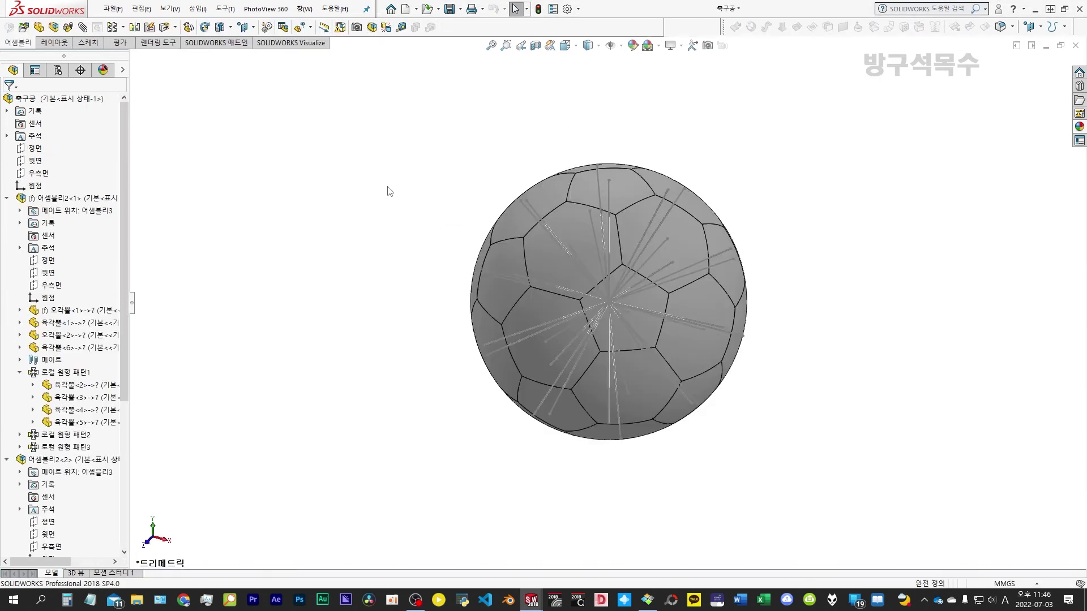
Hide the leftover vertical sketch line in the pentagon panel part and save it
mouse_move(554, 256)
middle_mouse_down()
mouse_move(571, 158)
mouse_move(590, 185)
middle_mouse_up()
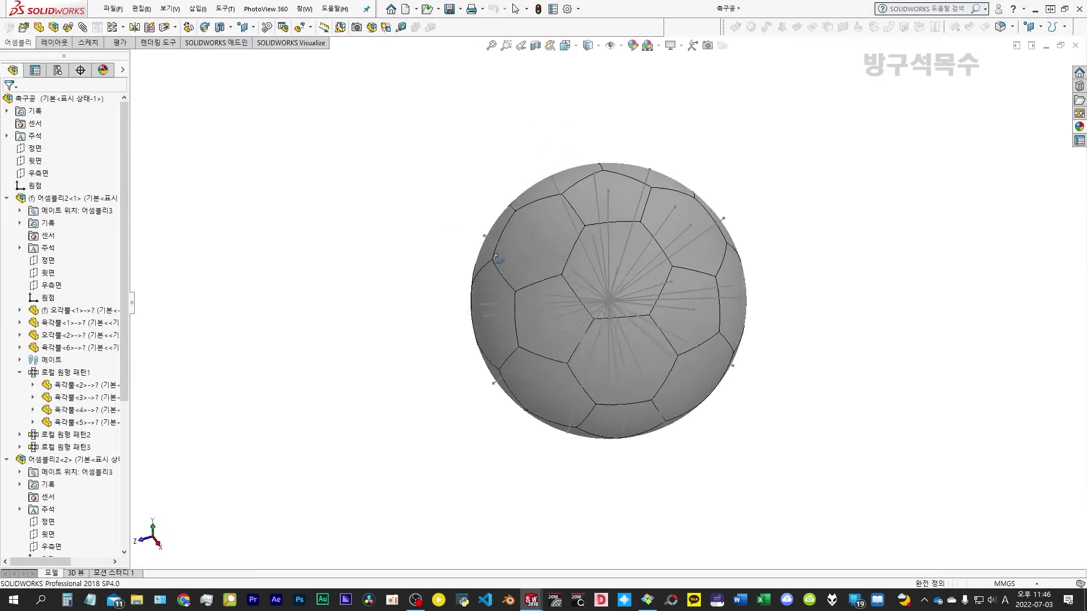
left_click(590, 185)
left_click(629, 74)
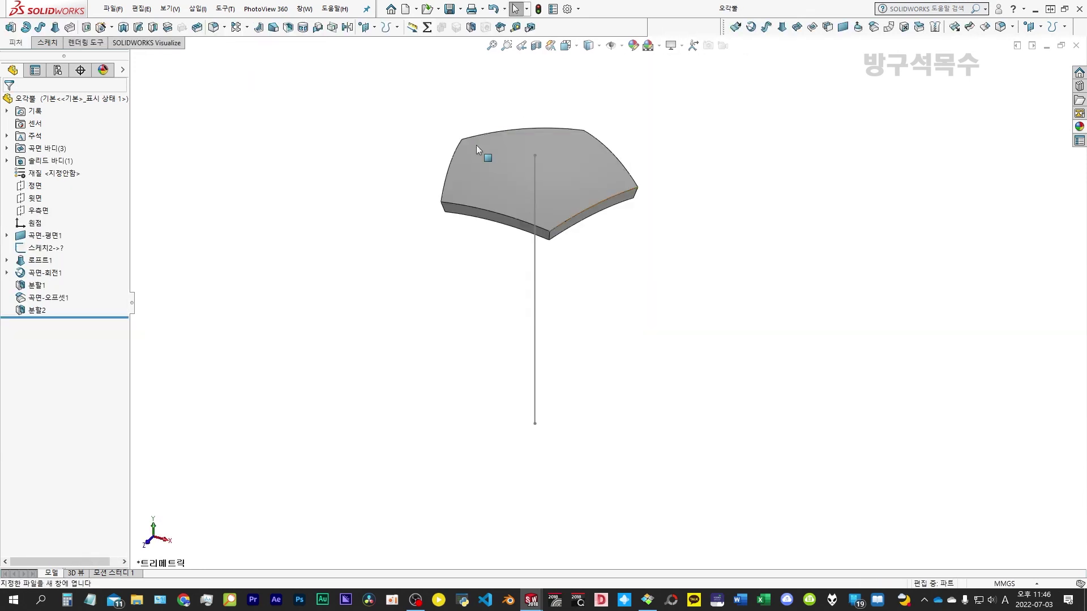
left_click(535, 314)
left_click(585, 192)
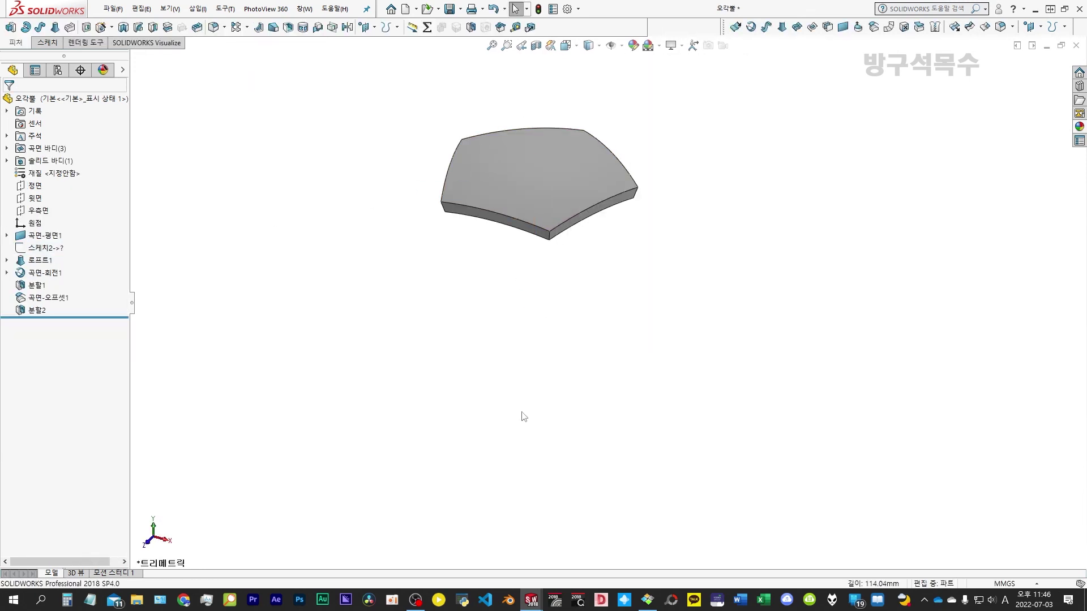
left_click(450, 10)
Hide the leftover vertical sketch line in the hexagon panel part
key("ctrl+Tab")
left_click(576, 239)
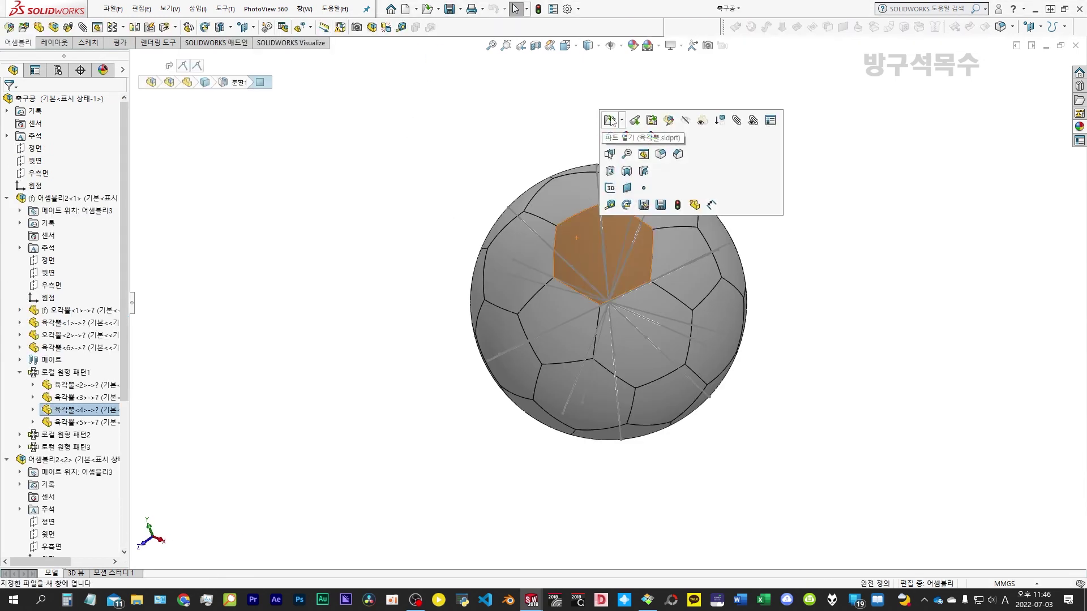
left_click(609, 120)
left_click(588, 283)
left_click(616, 203)
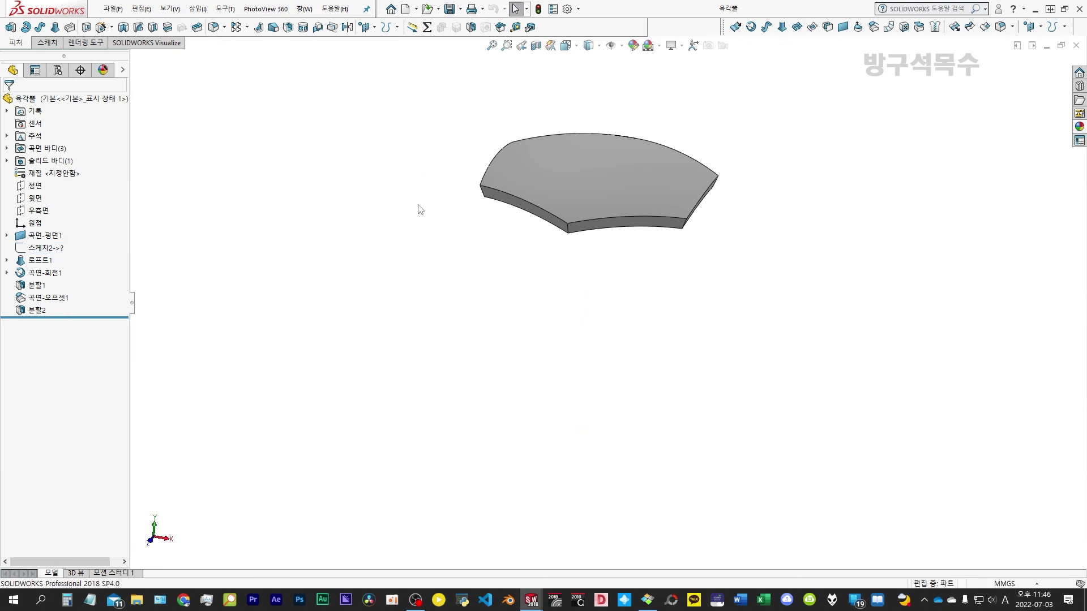
Inspect the ball's interior with a section view, then restore the full trimetric view
key("ctrl+Tab")
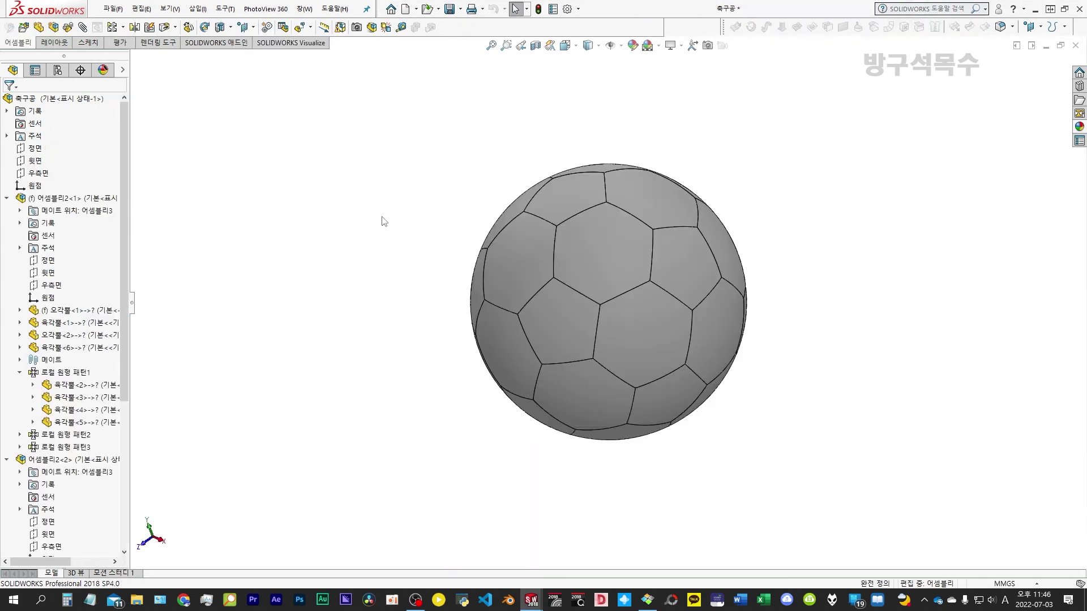
left_click(535, 46)
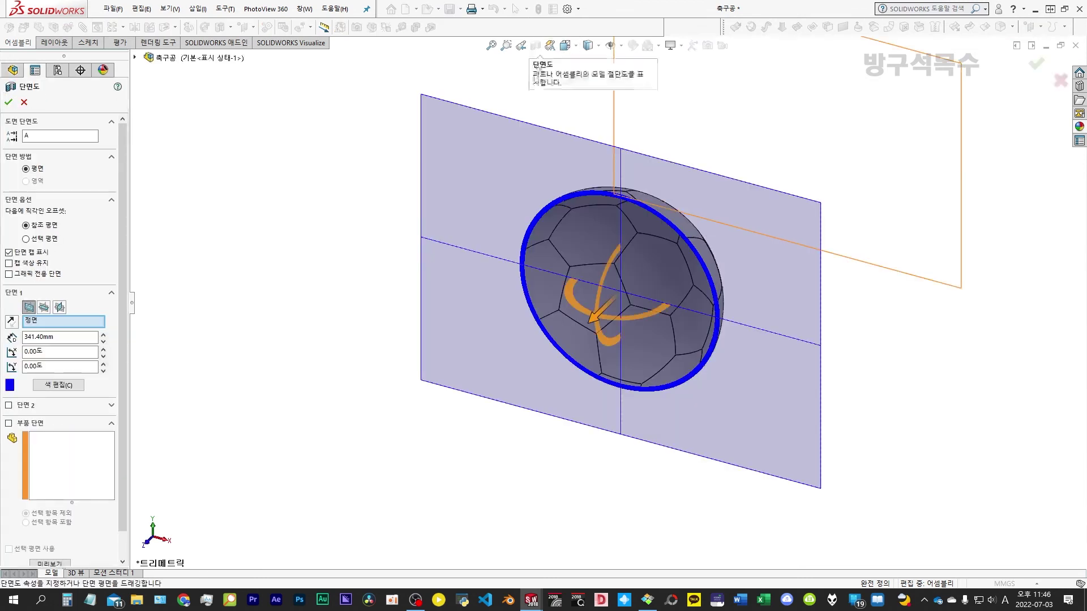
left_click(9, 102)
middle_click_drag(441, 285, 566, 184)
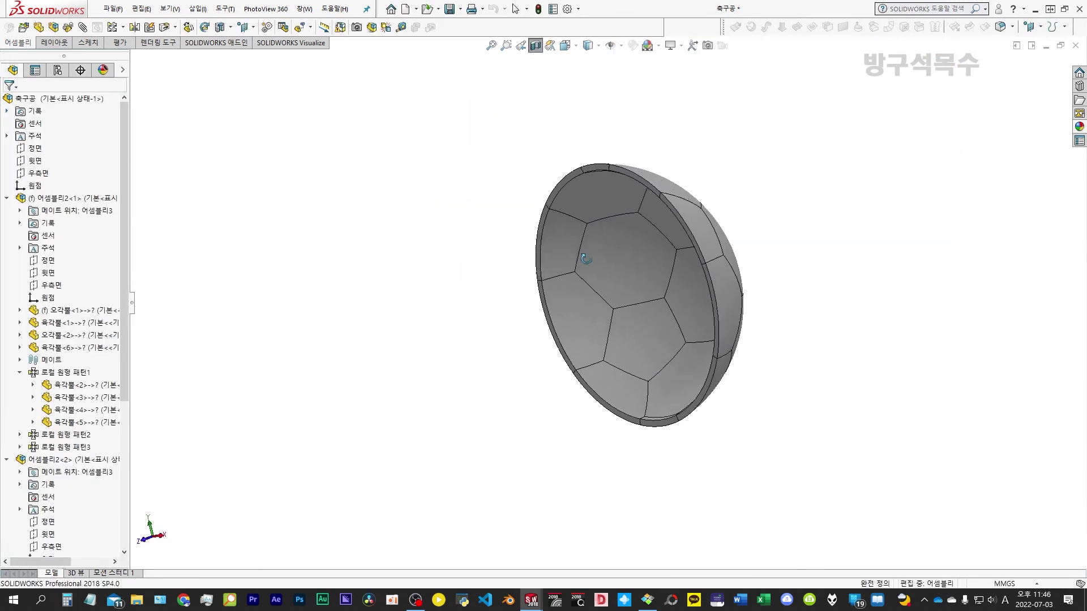
mouse_move(648, 362)
middle_mouse_down()
mouse_move(653, 300)
mouse_move(609, 238)
mouse_move(636, 301)
middle_mouse_up()
left_click(535, 46)
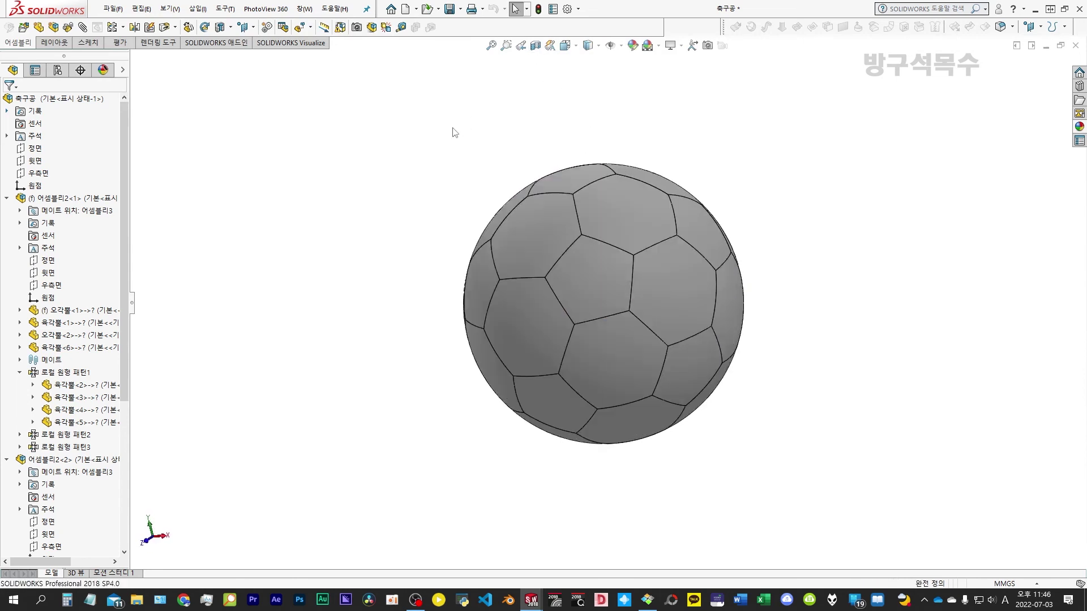
key("ctrl+shift+z")
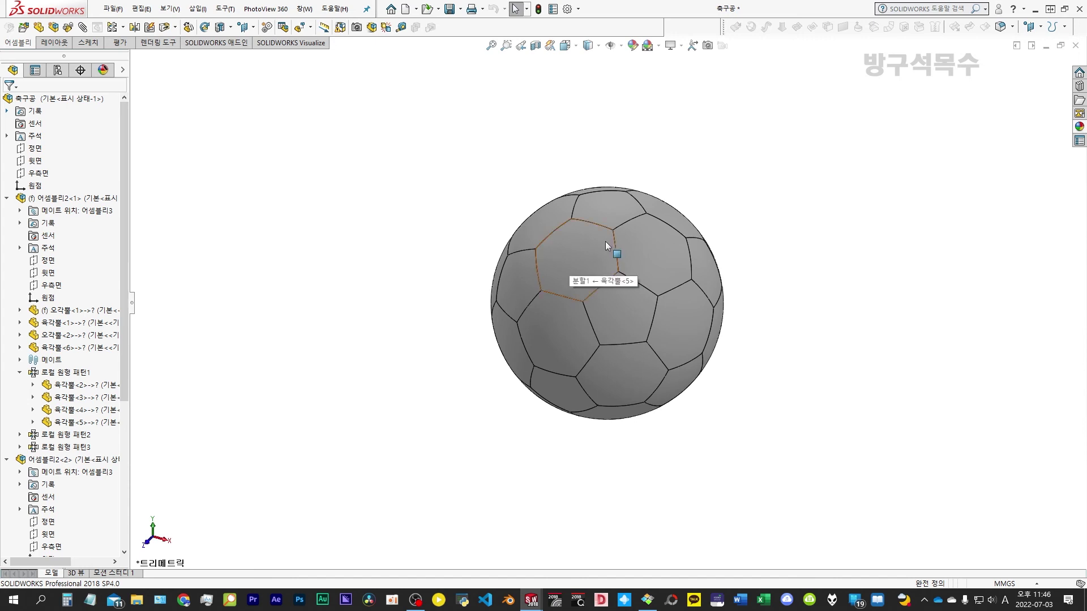
scroll(607, 260, "down", 2)
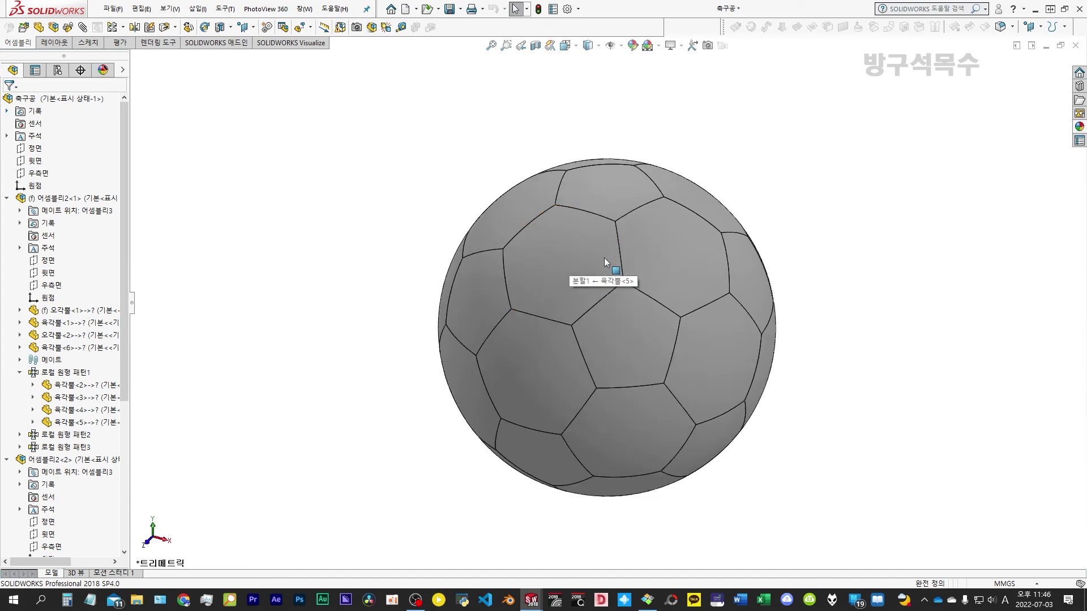
Fillet the hexagon panel's top face edges with a 2 mm radius
left_click(577, 232)
left_click(606, 120)
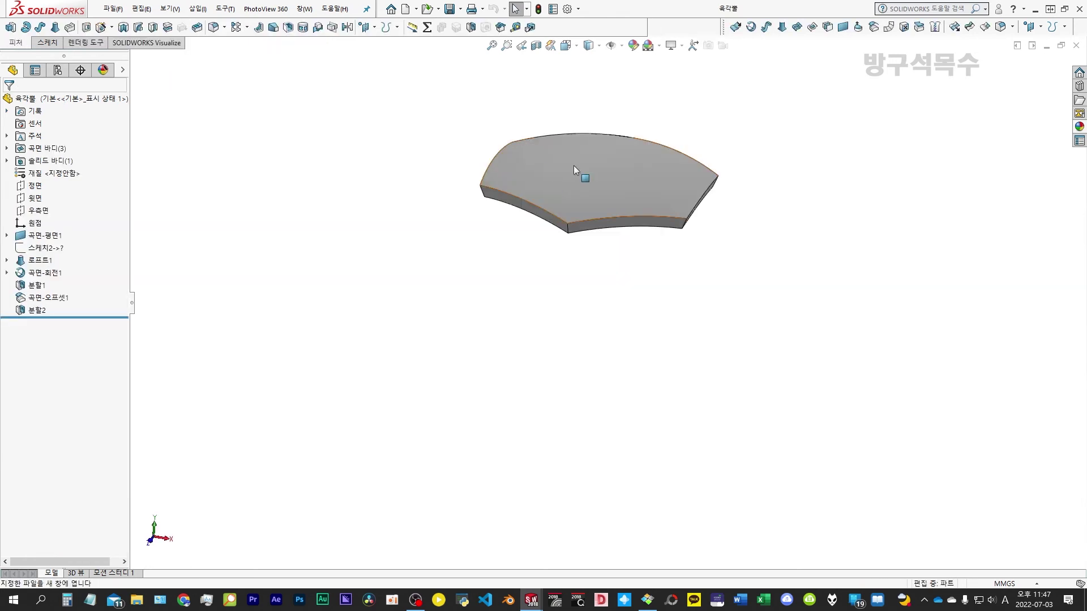
left_click(590, 163)
left_click(672, 82)
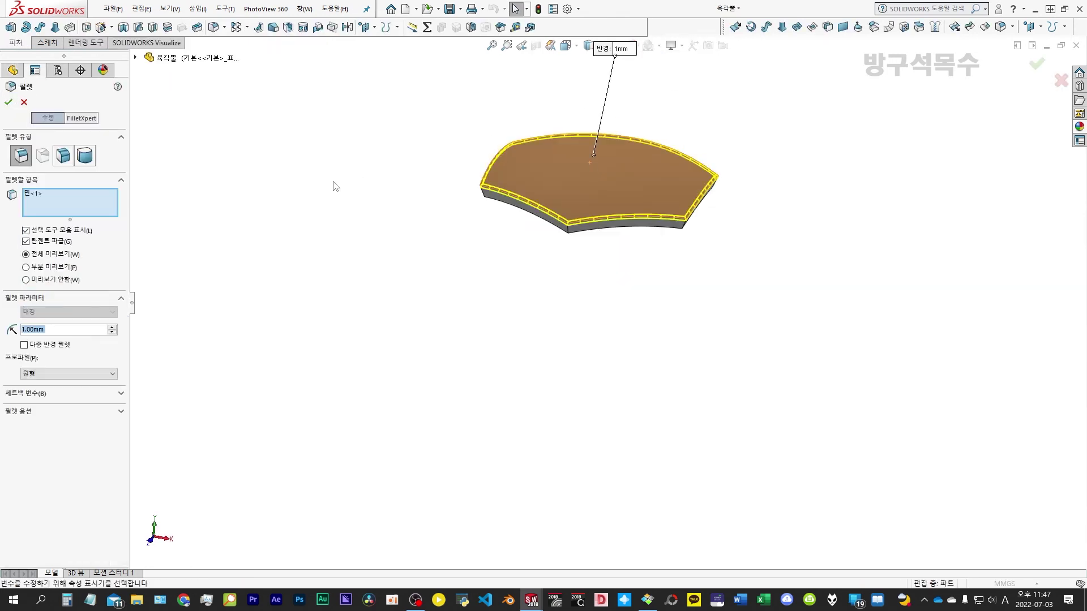
left_click(112, 327)
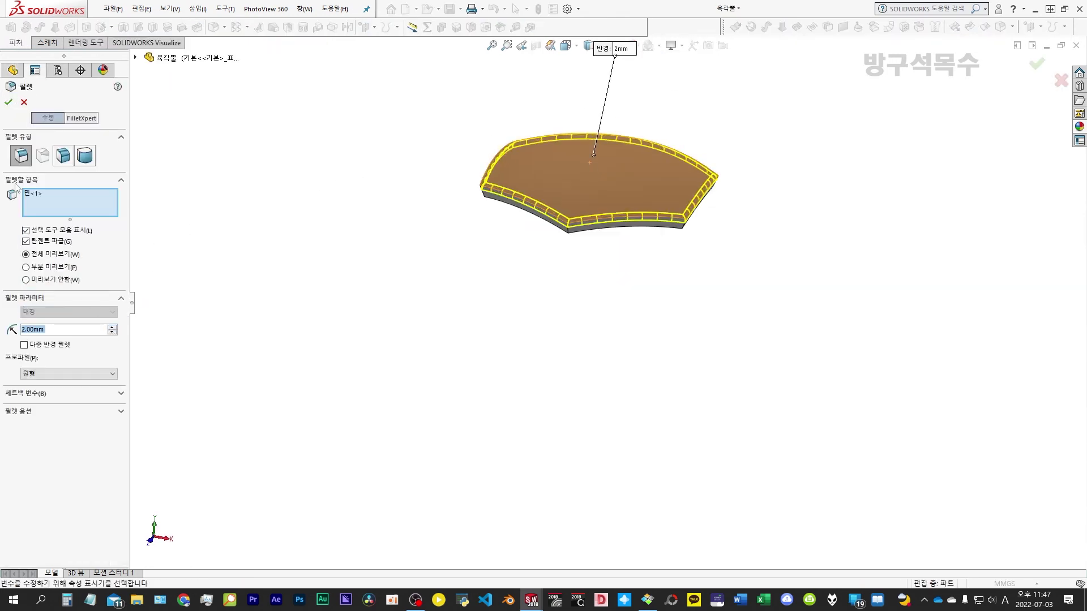
left_click(8, 102)
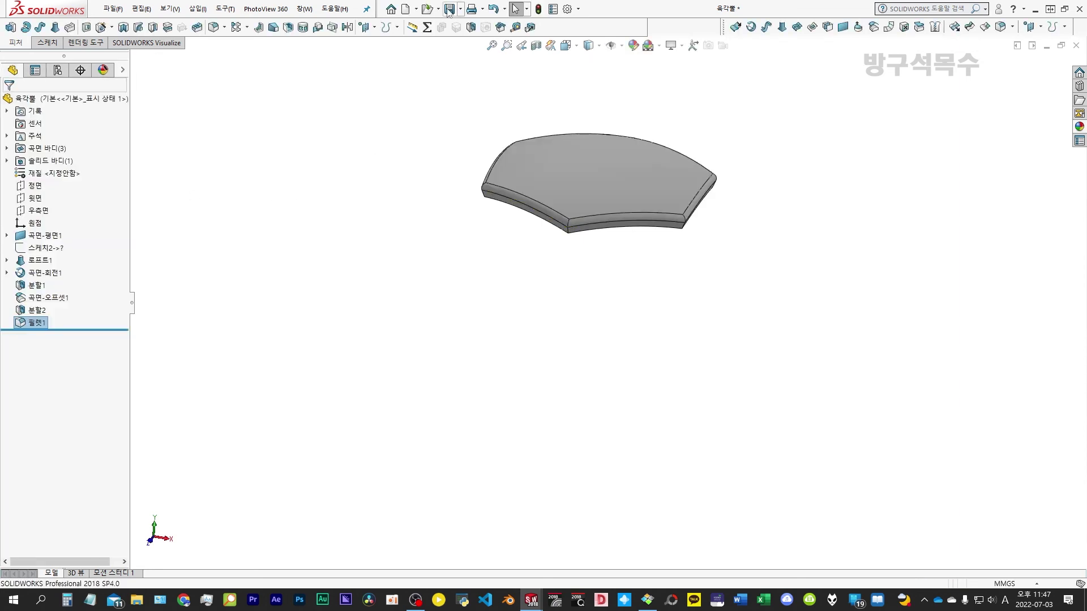
Fillet the pentagon panel's top face edges with a 2 mm radius, then return to the assembly
key("ctrl+Tab")
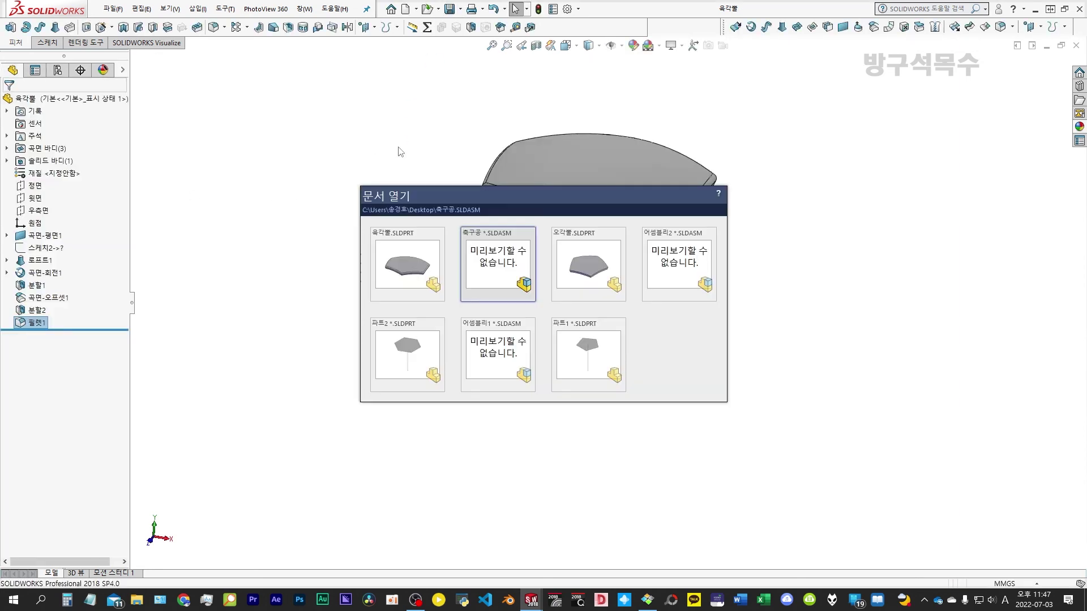
left_click(607, 189)
left_click(639, 73)
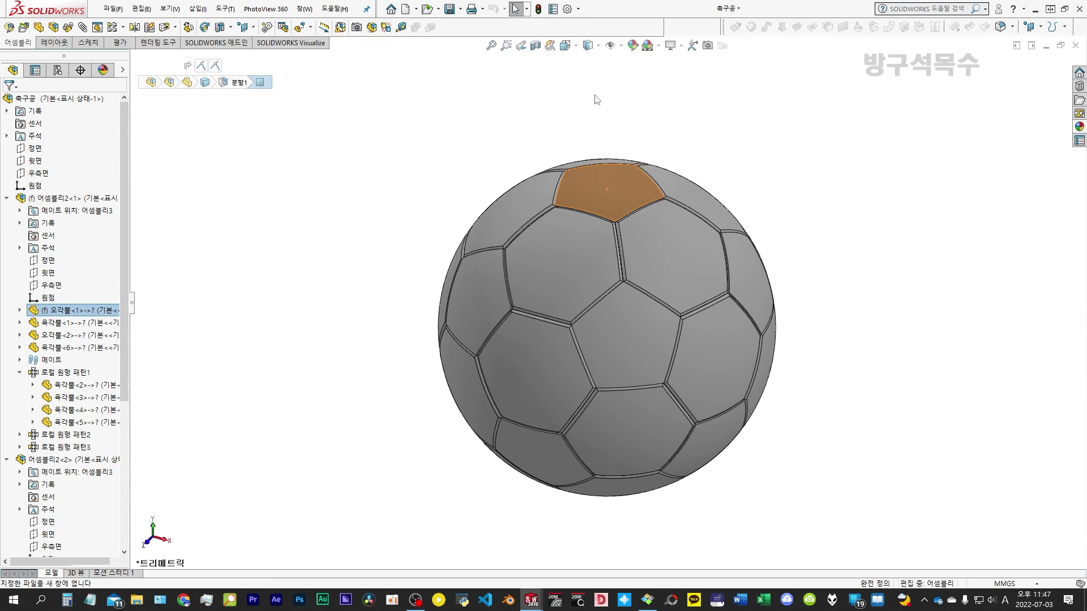
left_click(537, 176)
left_click(621, 92)
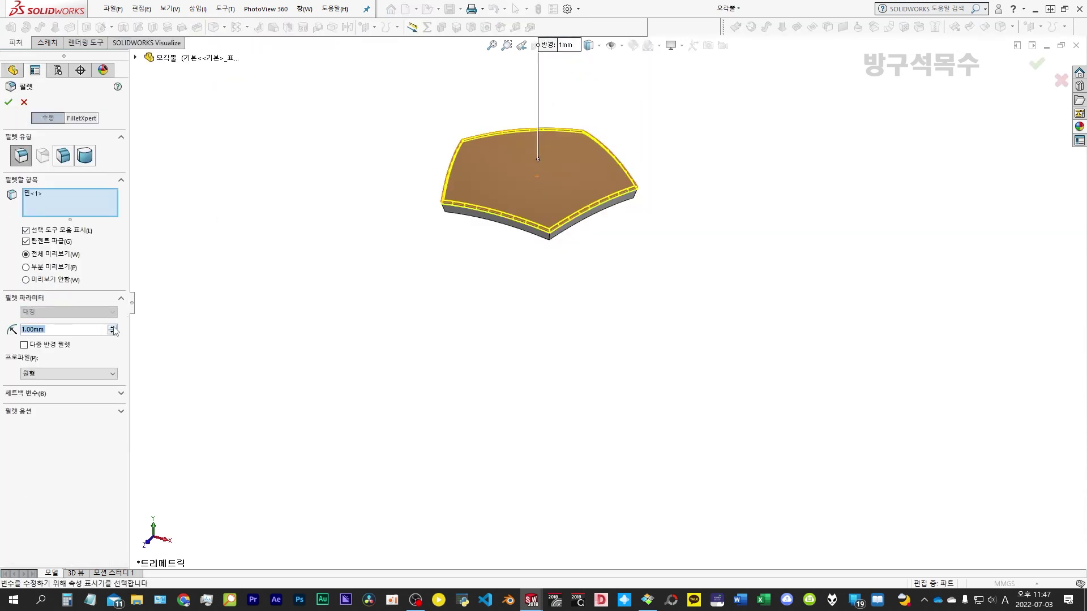
left_click(113, 327)
left_click(9, 104)
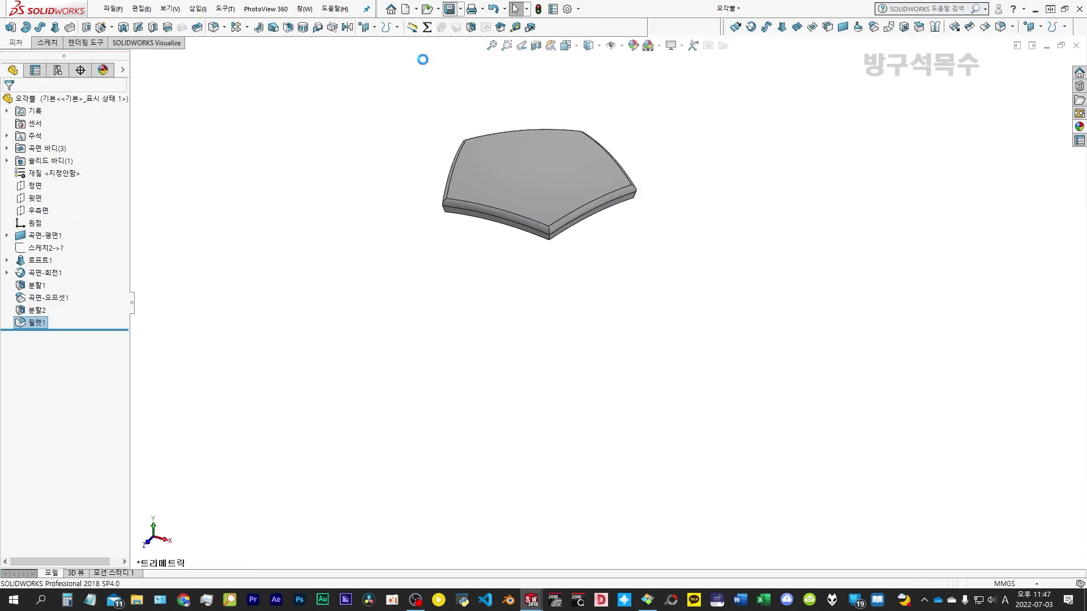
key("ctrl+Tab")
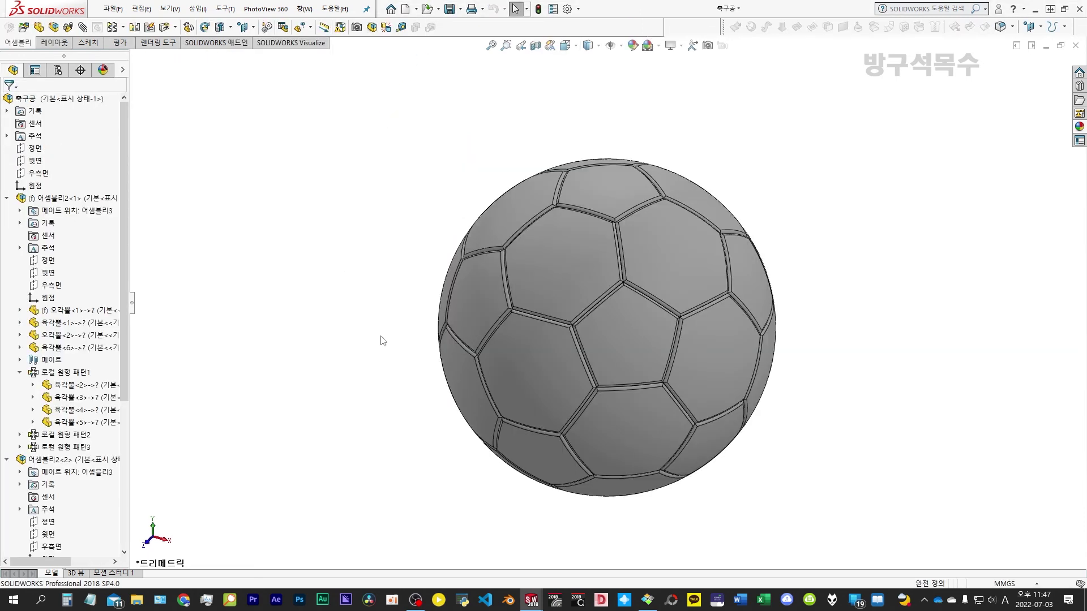
Final-render the ball with perspective on and save it to the Desktop as 16-bit Untitled.tif
left_click(134, 306)
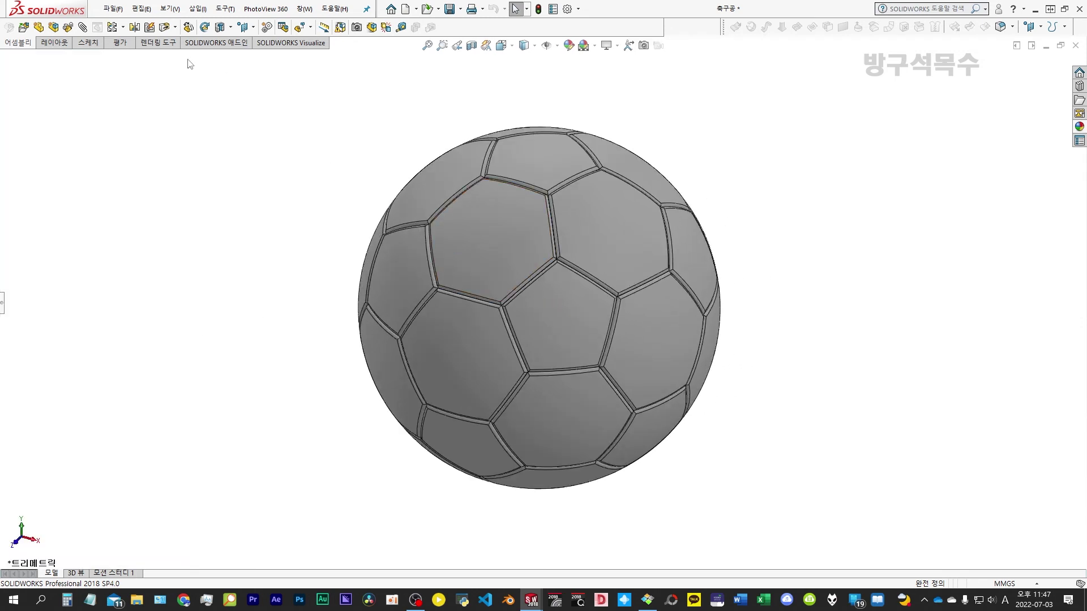
left_click(158, 42)
left_click(129, 27)
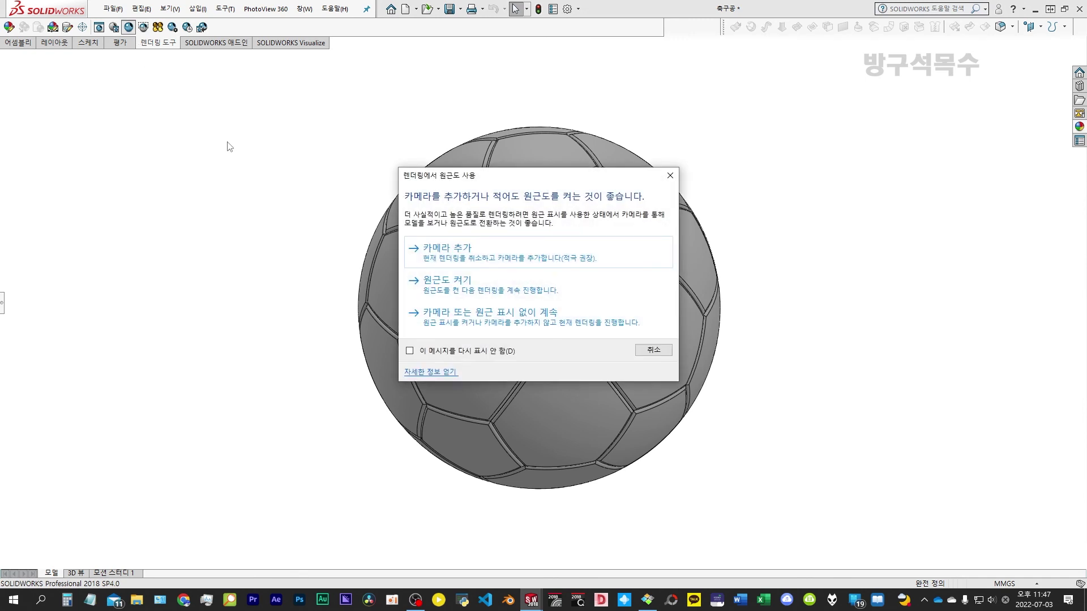
left_click(433, 283)
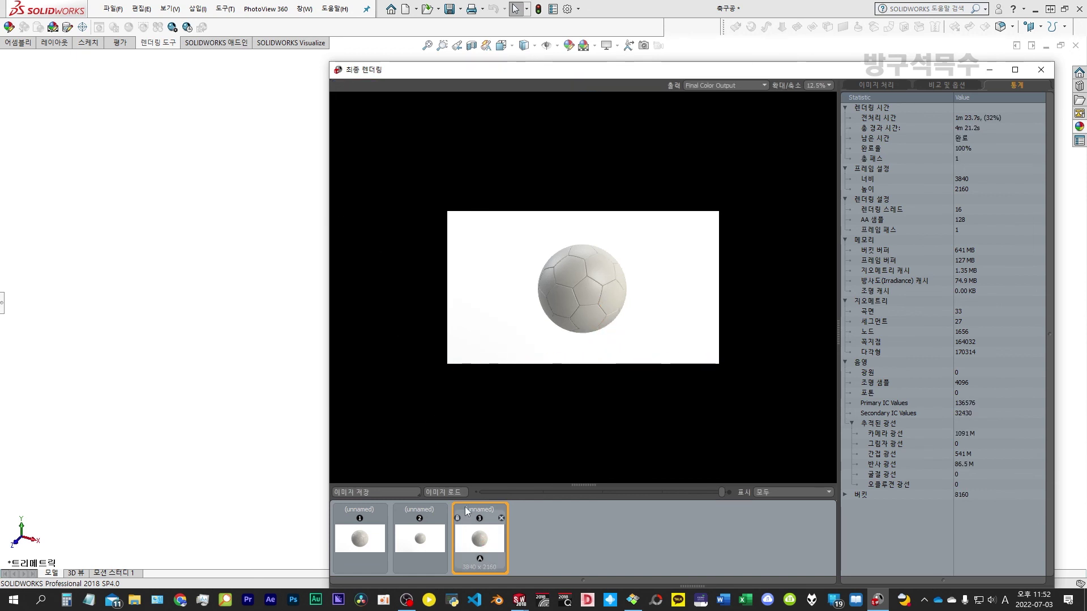
left_click(400, 494)
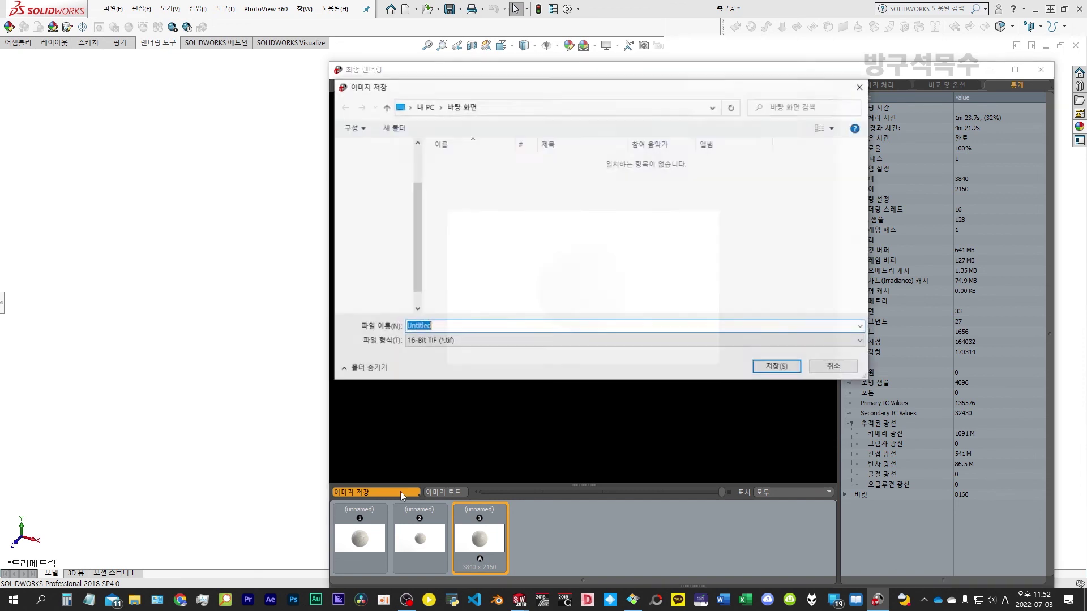
left_click(776, 366)
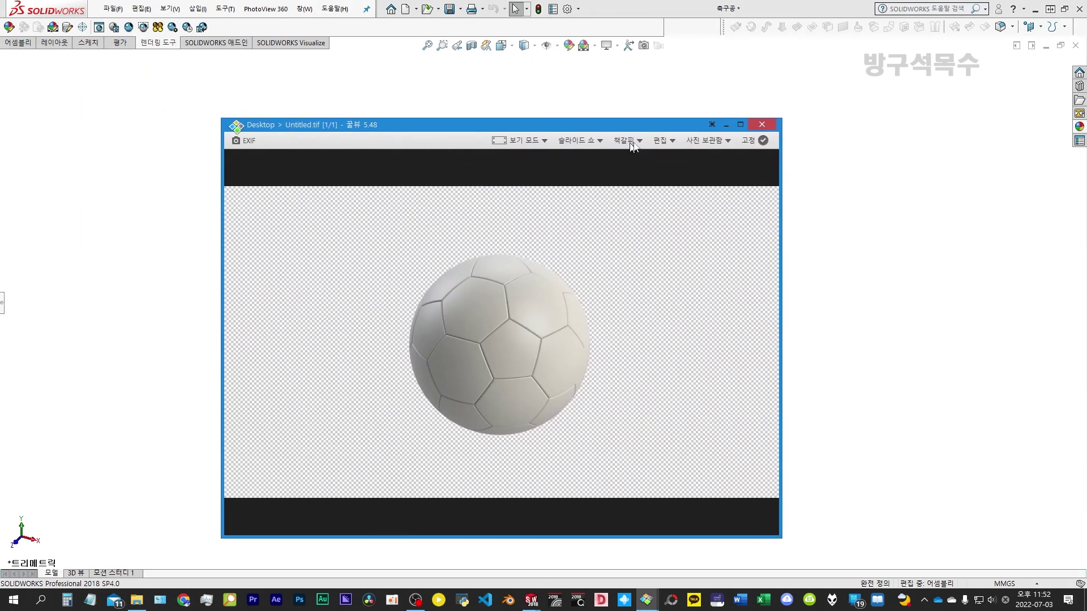
View the Untitled.tif render maximized in Honeyview, then close the viewer
left_click(753, 123)
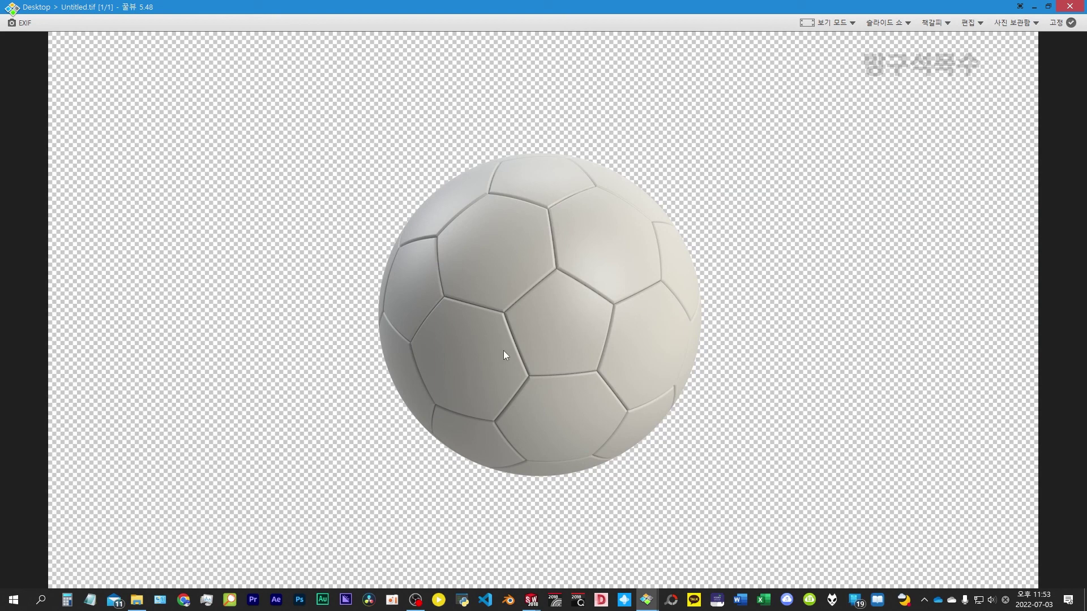
key("Escape")
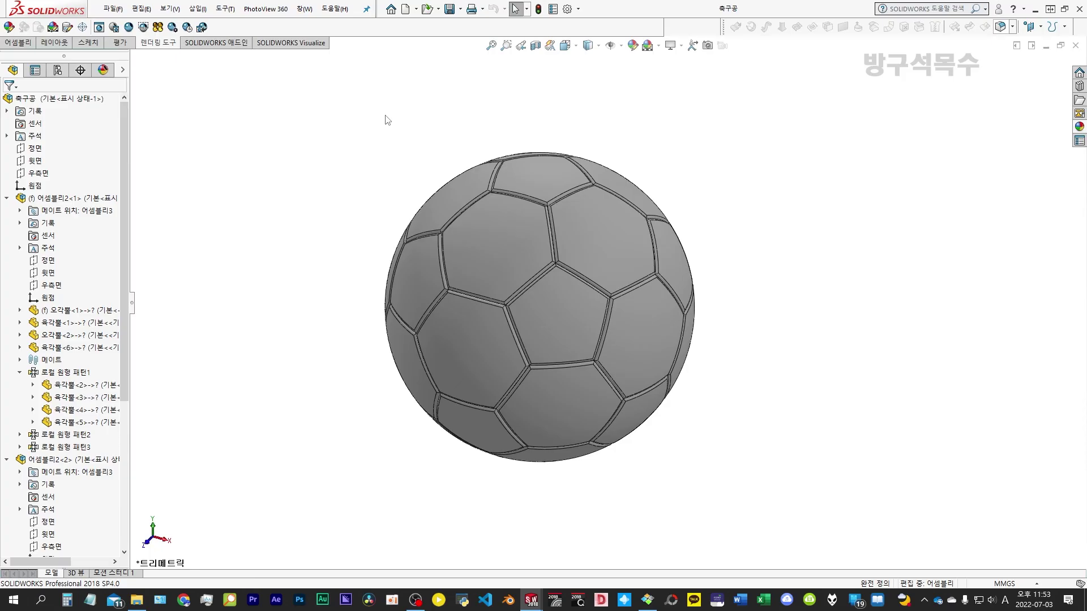